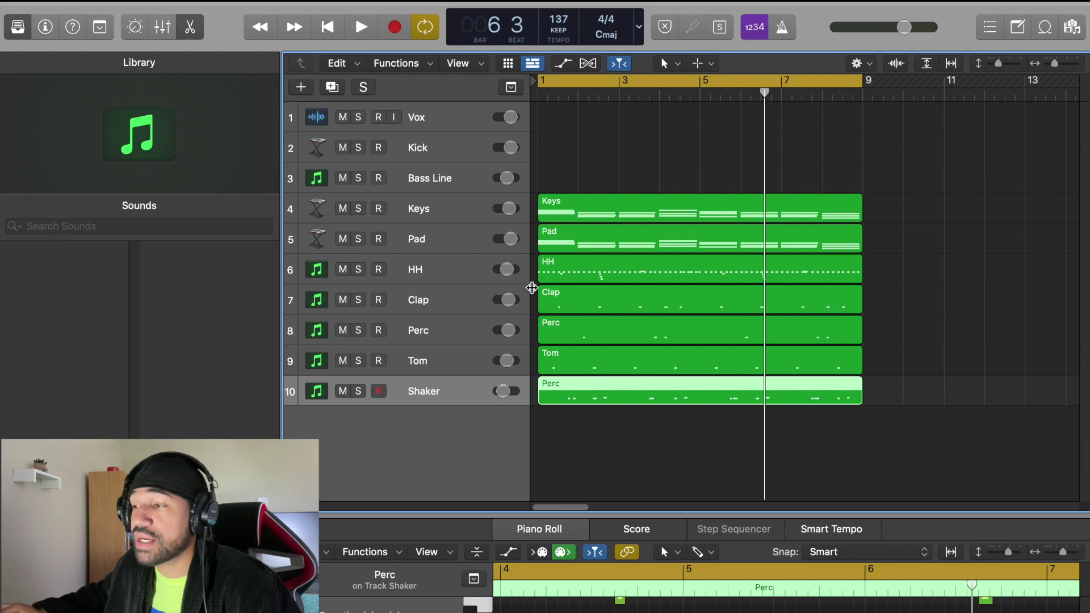
Enlarge the Piano Roll for the Keys track and play the loop with Keys and Pad soloed.
left_click(448, 208)
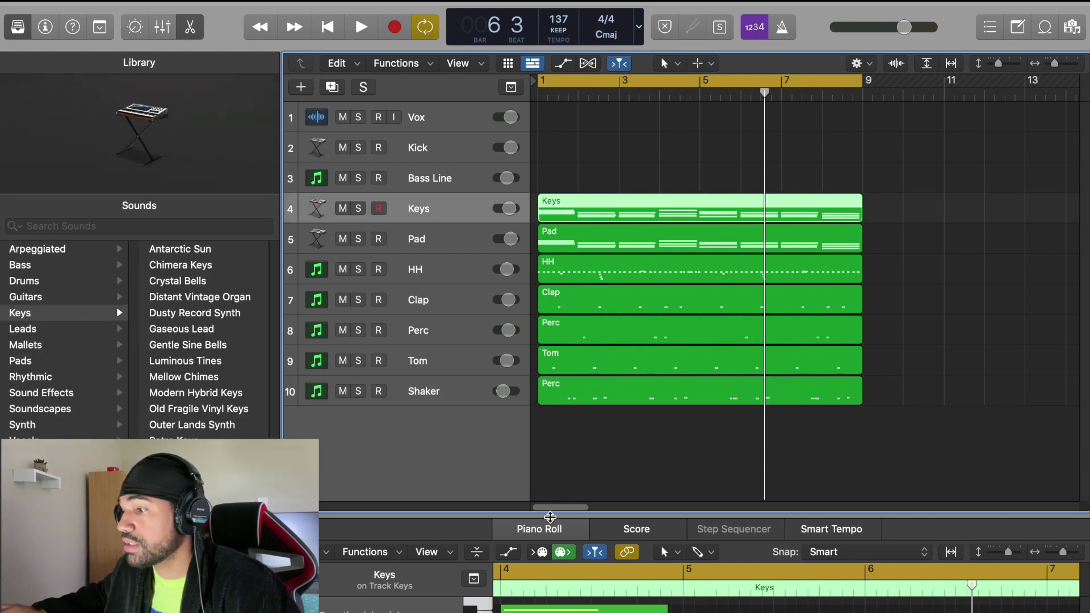
left_click_drag(550, 516, 534, 263)
scroll(555, 453, "up", 5)
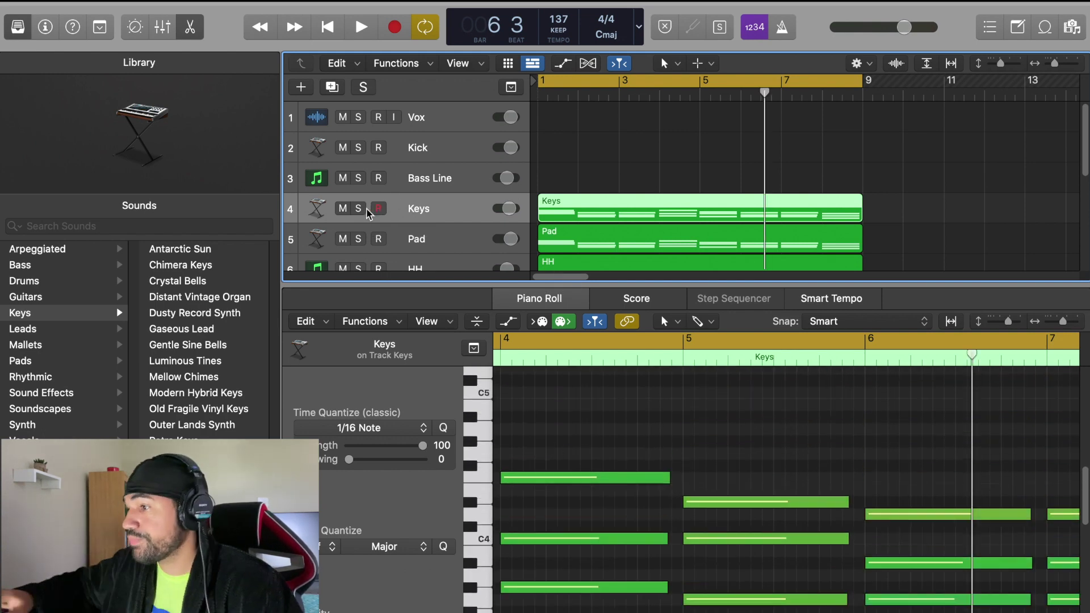
left_click(360, 209)
key("space")
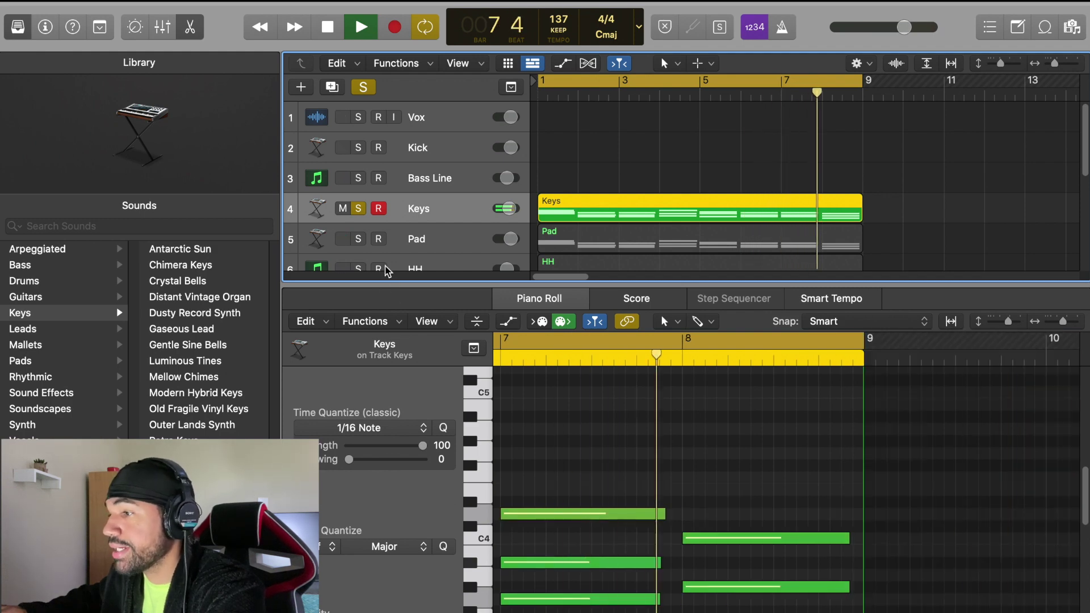
left_click(358, 242)
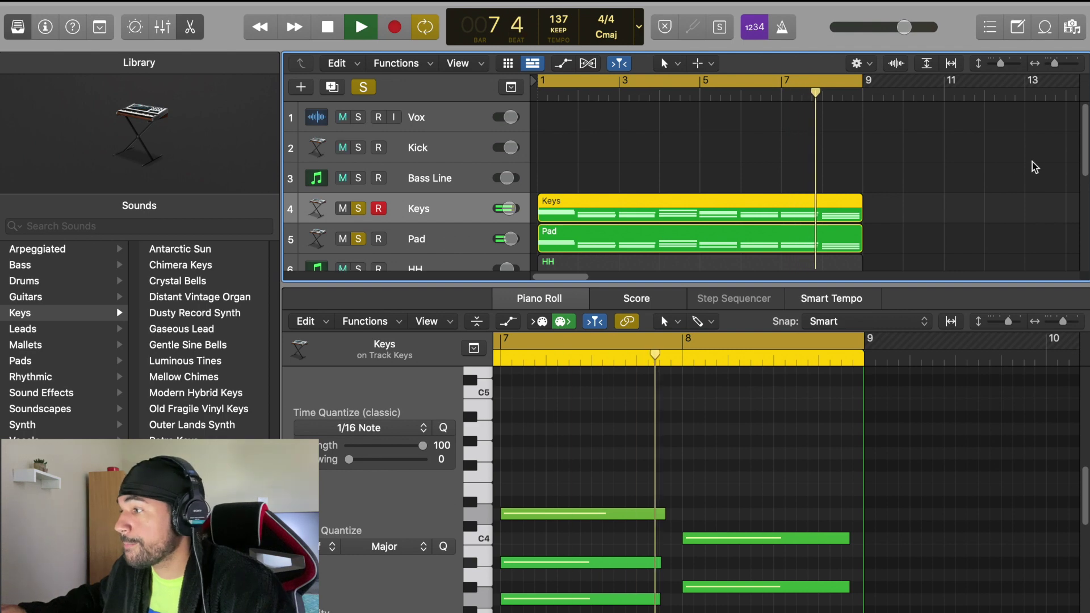
Add the HH and Clap tracks to the soloed playback.
scroll(362, 235, "down", 3)
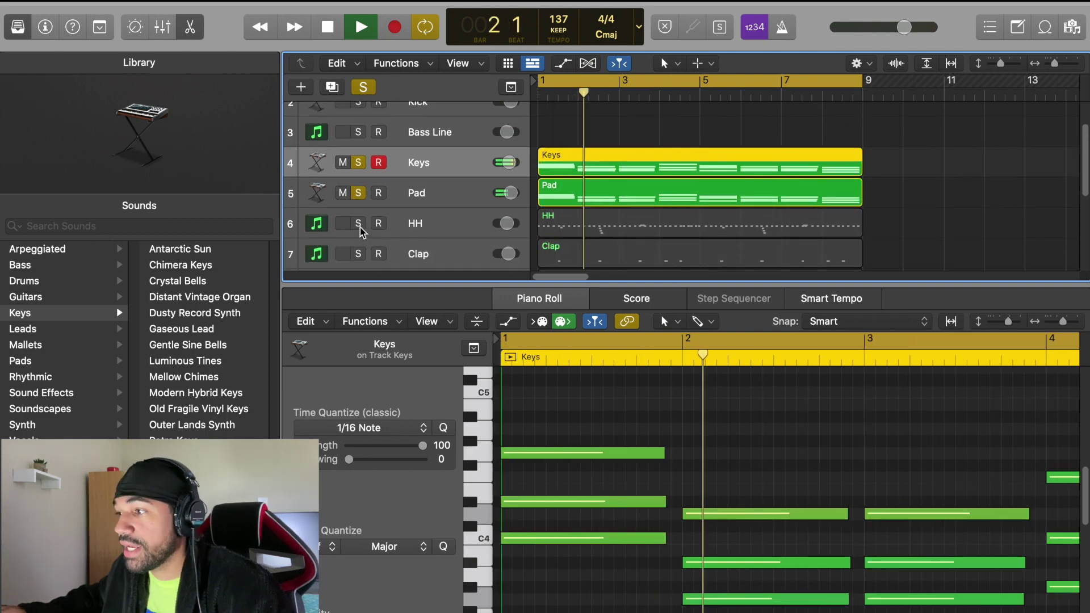
left_click(358, 224)
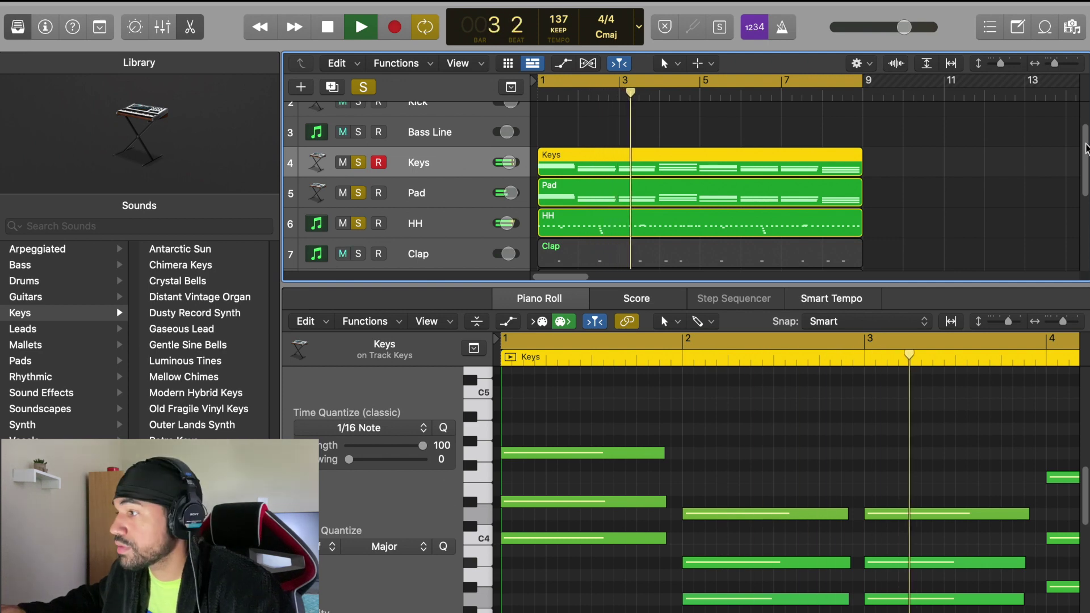
scroll(1086, 161, "down", 2)
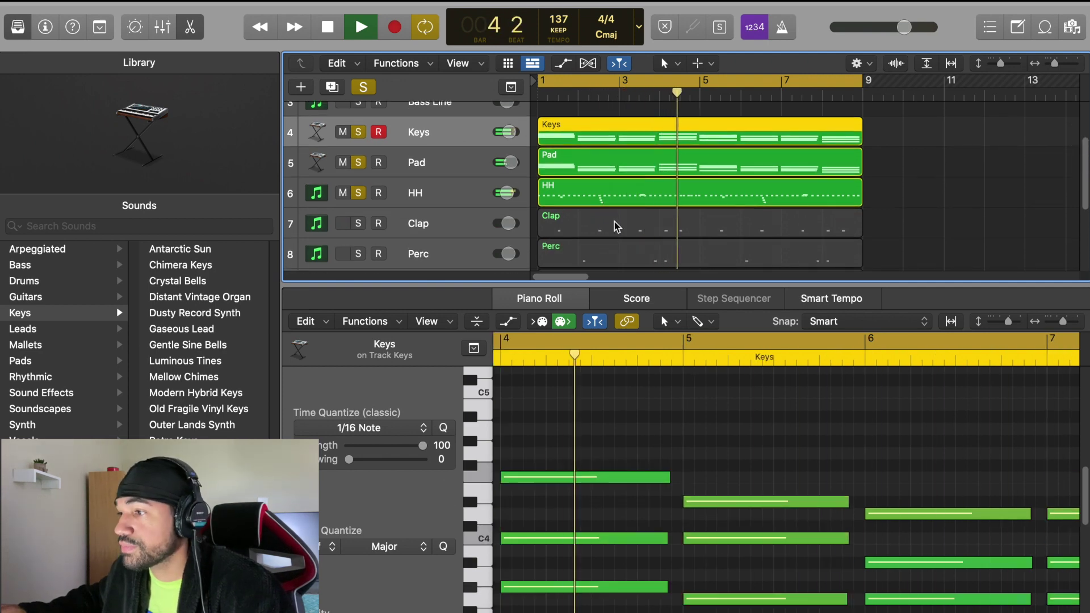
left_click(361, 230)
left_click(359, 226)
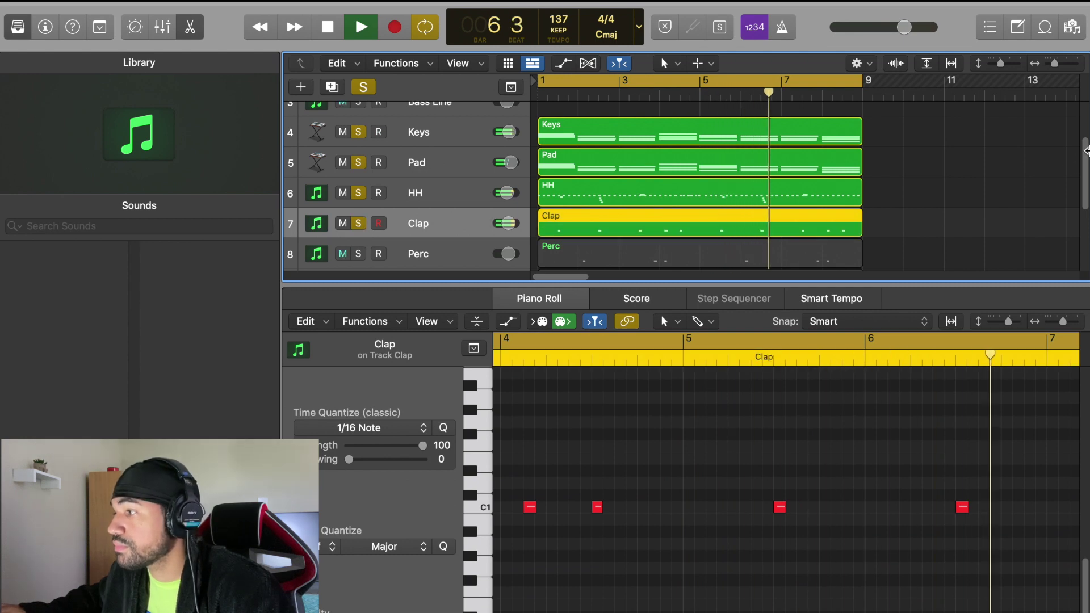
Add the Perc, Tom and Shaker tracks to the soloed playback.
scroll(319, 196, "down", 3)
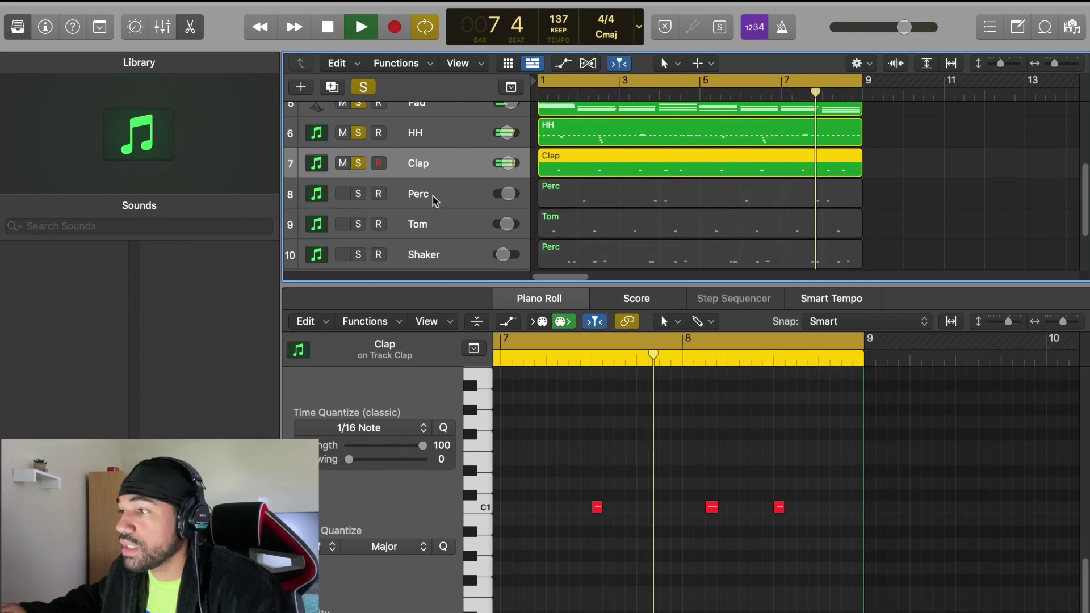
left_click(359, 194)
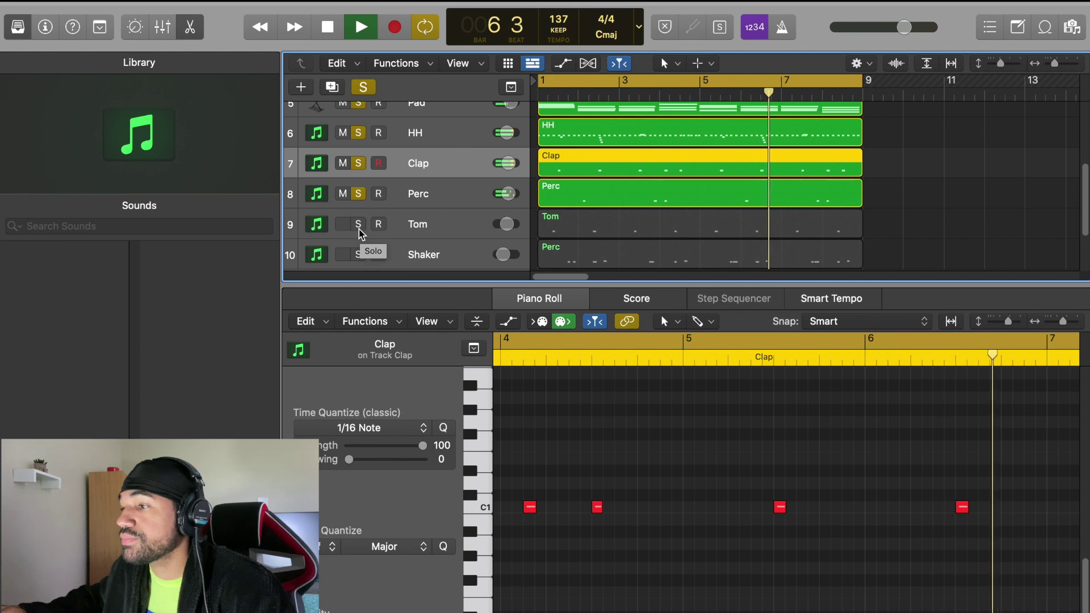
left_click(359, 228)
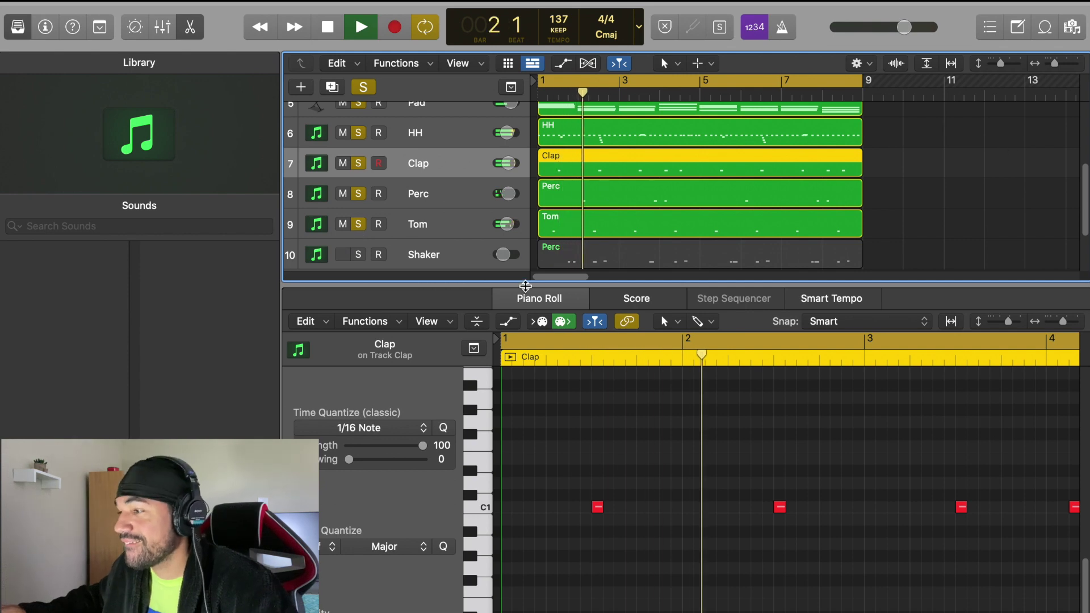
scroll(818, 234, "down", 2)
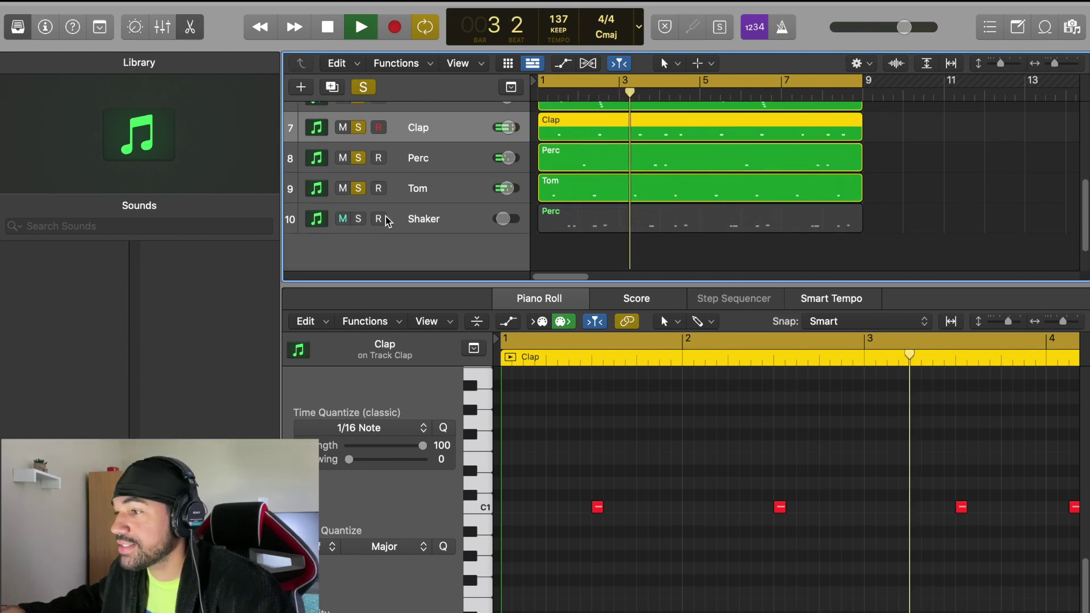
left_click(359, 220)
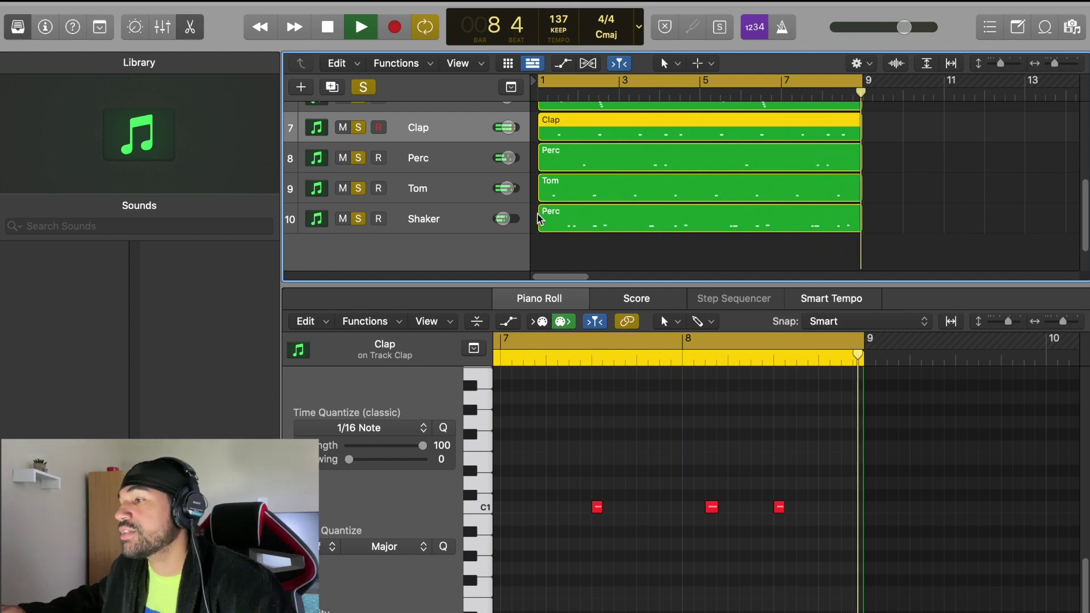
Stop playback and turn off solo on all soloed tracks, from Shaker up to Keys.
scroll(1086, 190, "up", 1)
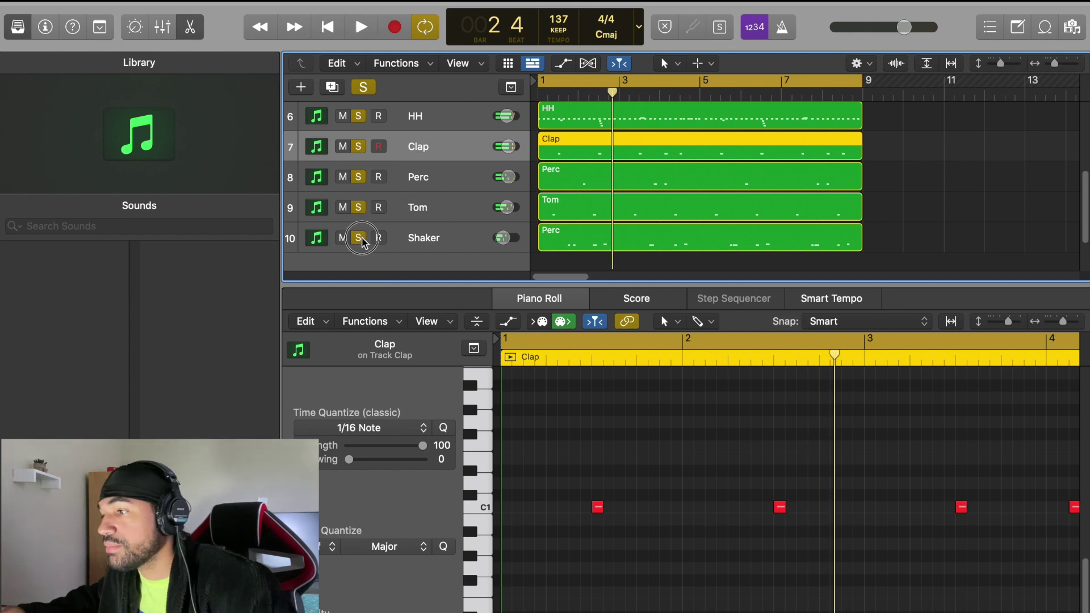
left_click_drag(358, 237, 369, 116)
scroll(364, 176, "down", 1)
scroll(363, 178, "up", 5)
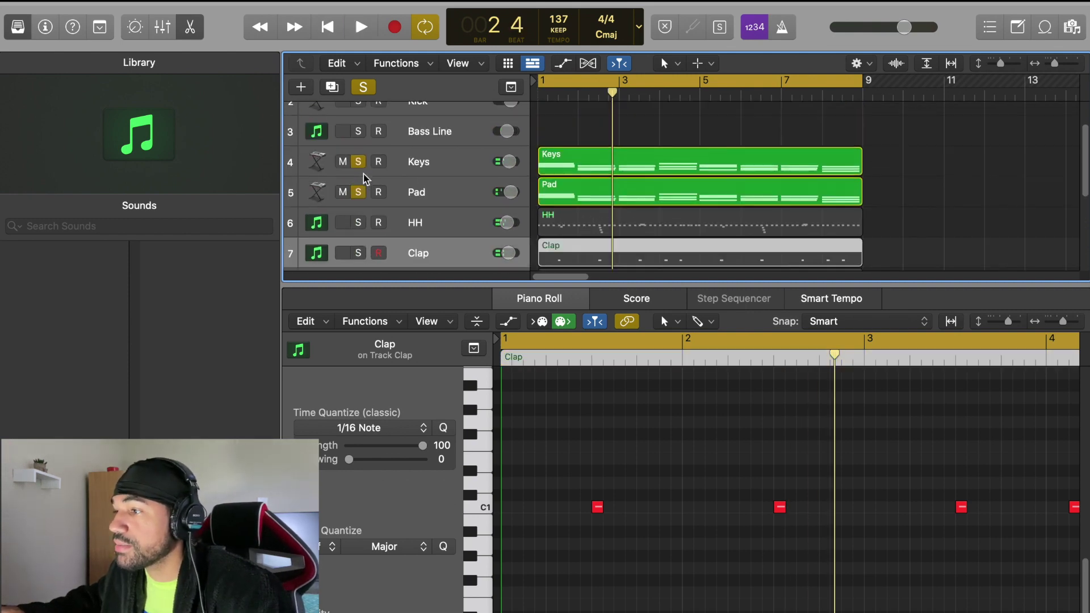
left_click(358, 202)
left_click(356, 178)
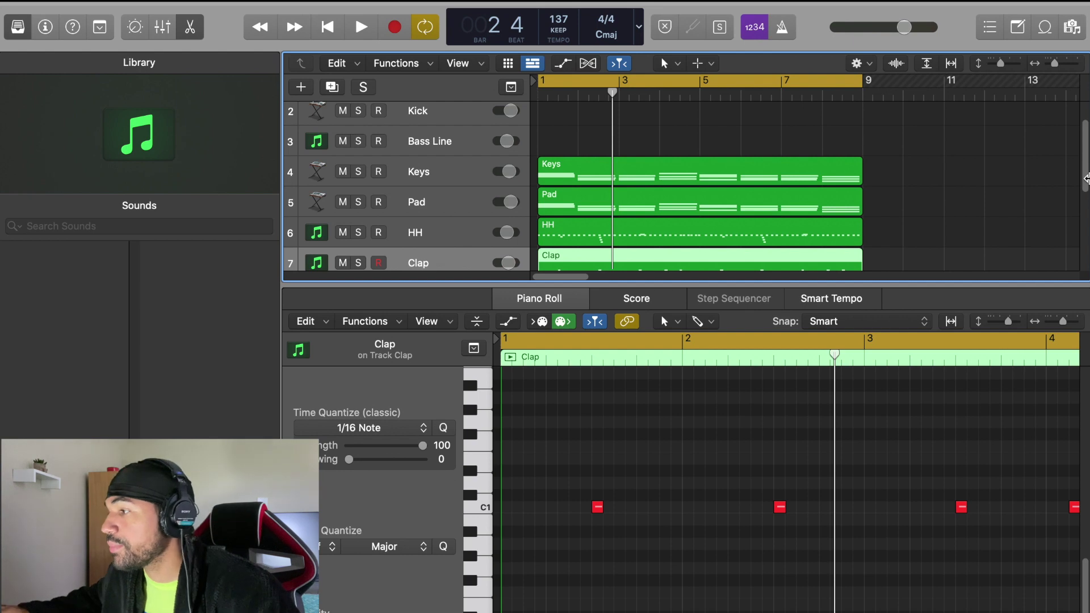
Select the Bass Line track and enlarge the Tracks area to show all ten tracks.
scroll(1088, 171, "down", 4)
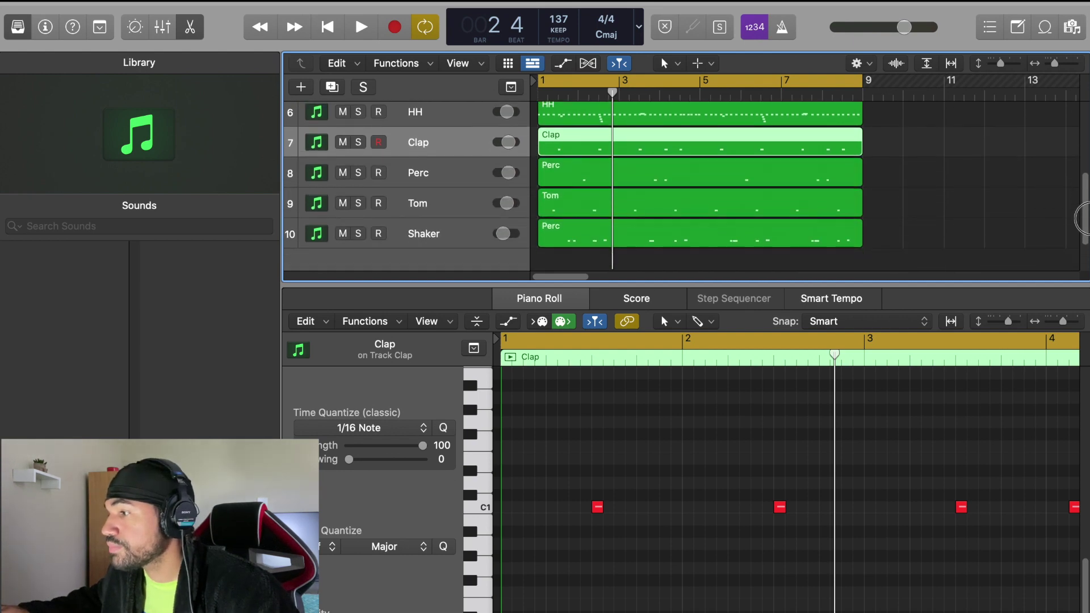
scroll(1066, 127, "up", 5)
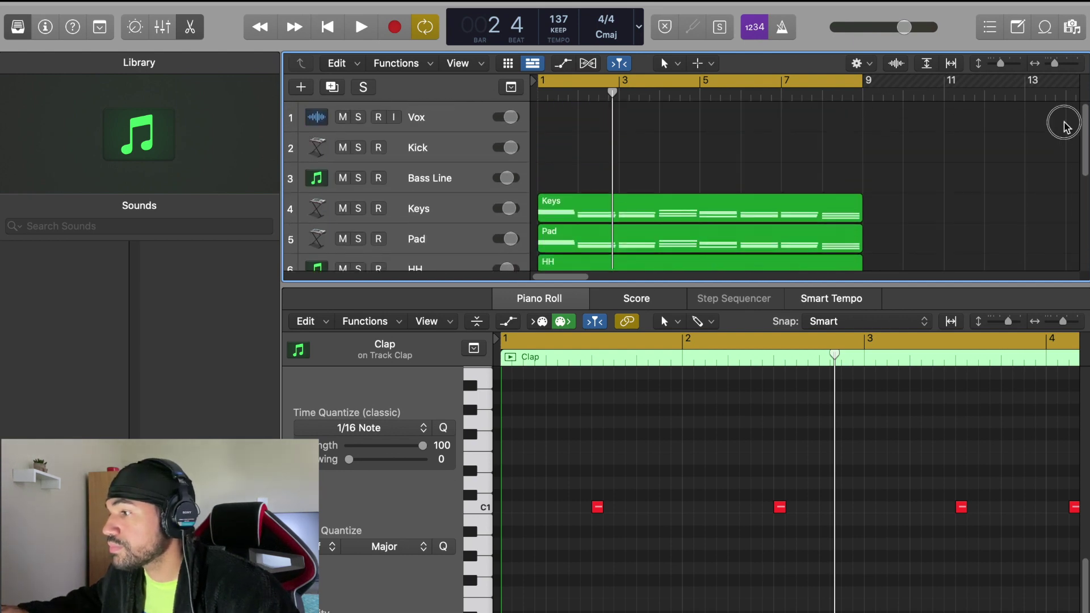
left_click(392, 181)
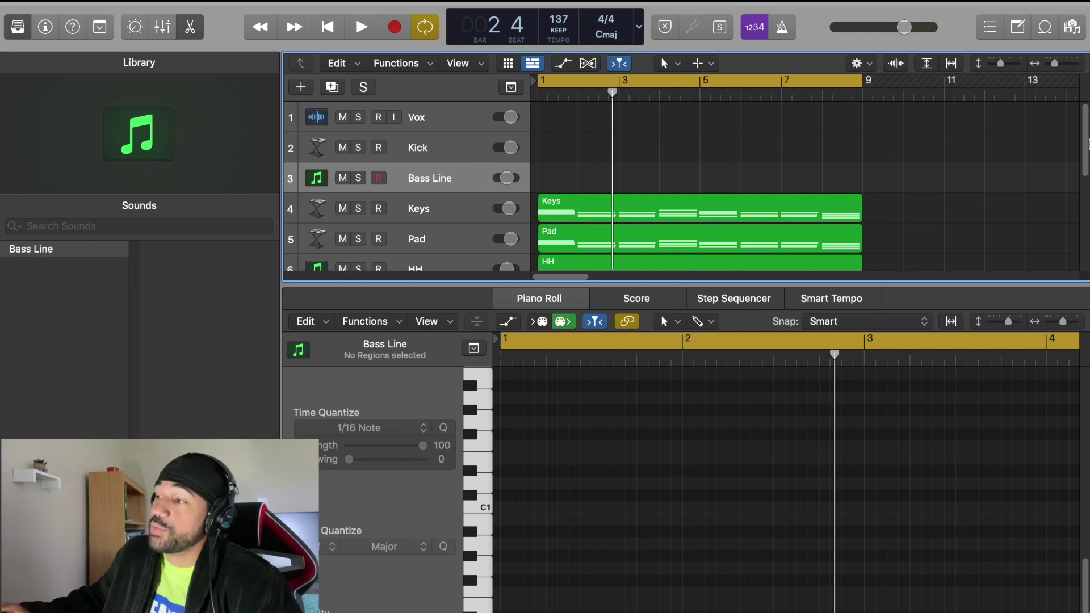
scroll(1082, 142, "down", 3)
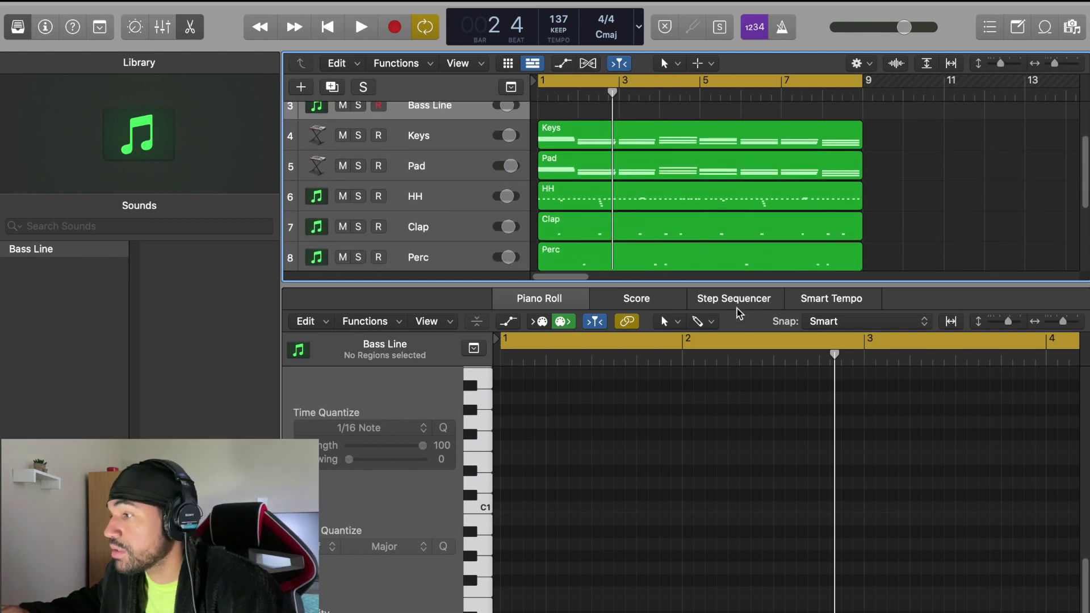
left_click_drag(716, 286, 731, 538)
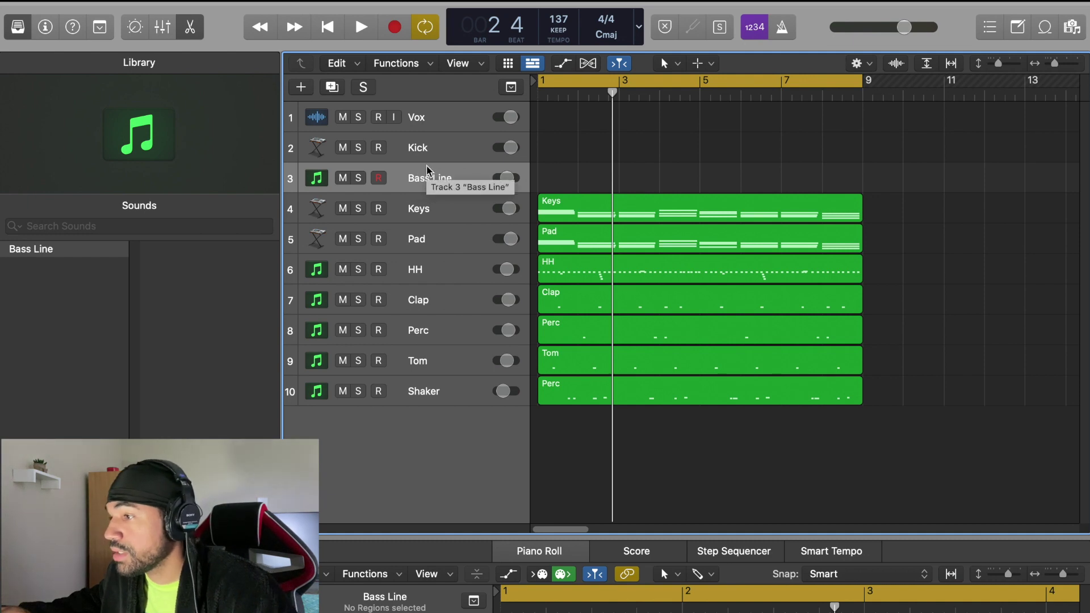
Open the Bass Line track's SubLab instrument and load the Lucid Dreams preset from Hits DNA Vol 1.
left_click(45, 27)
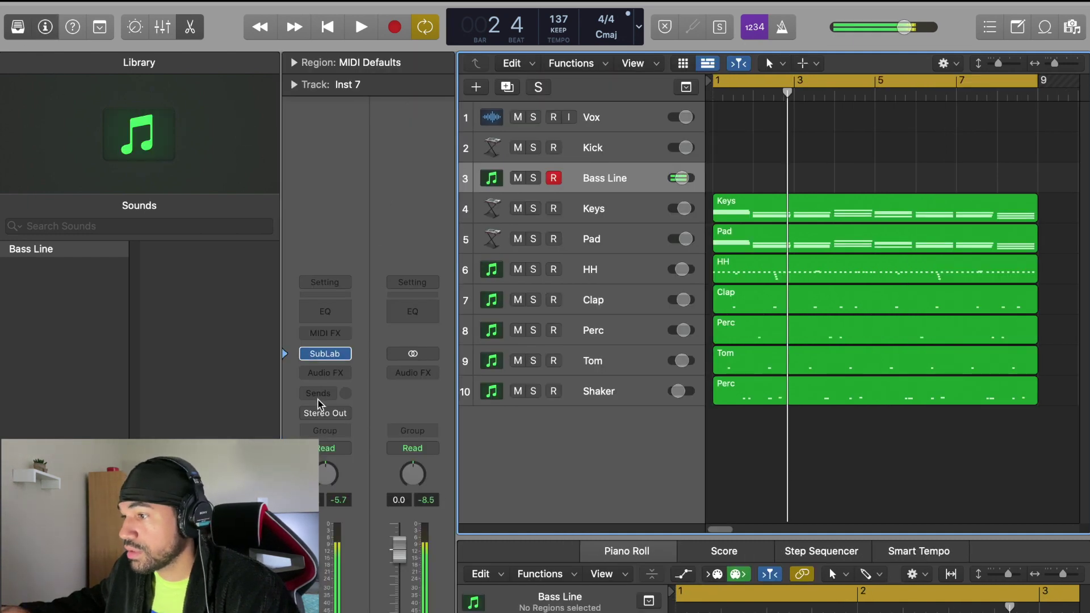
left_click(326, 358)
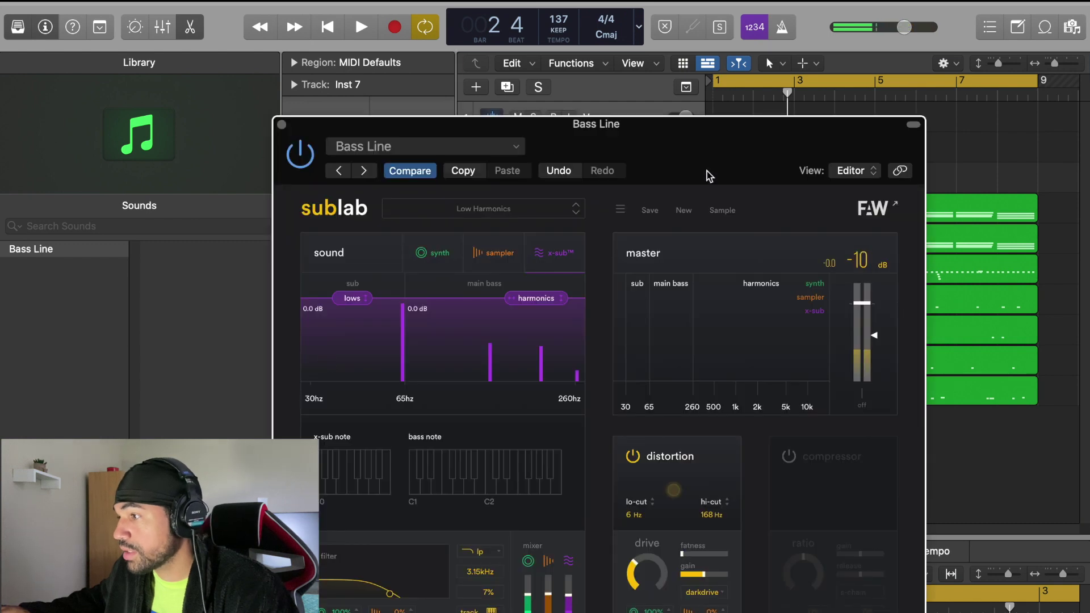
left_click_drag(709, 176, 494, 91)
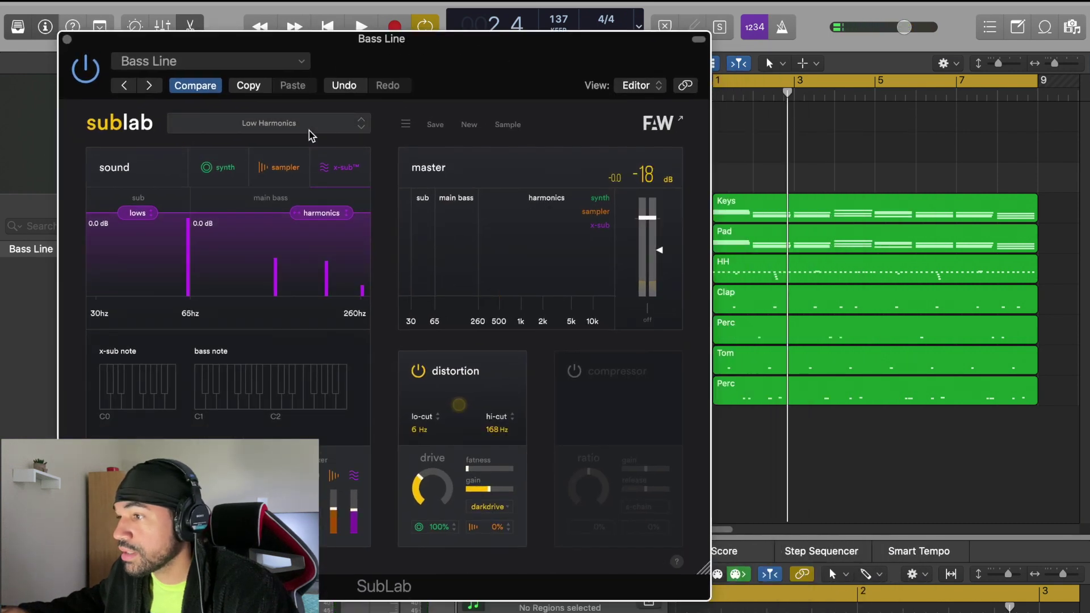
left_click(311, 132)
left_click(254, 282)
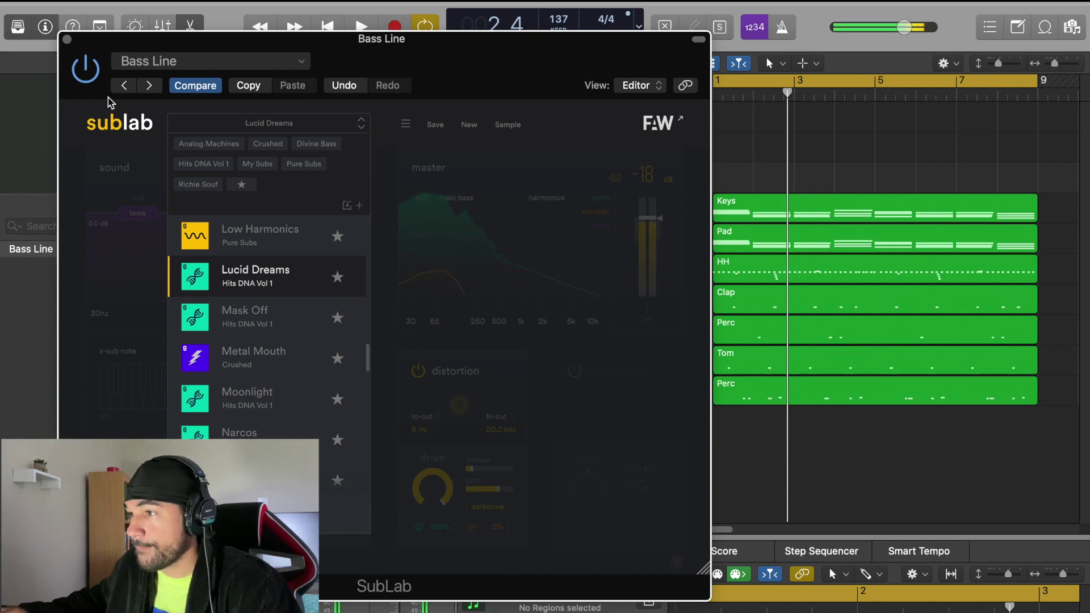
left_click(80, 318)
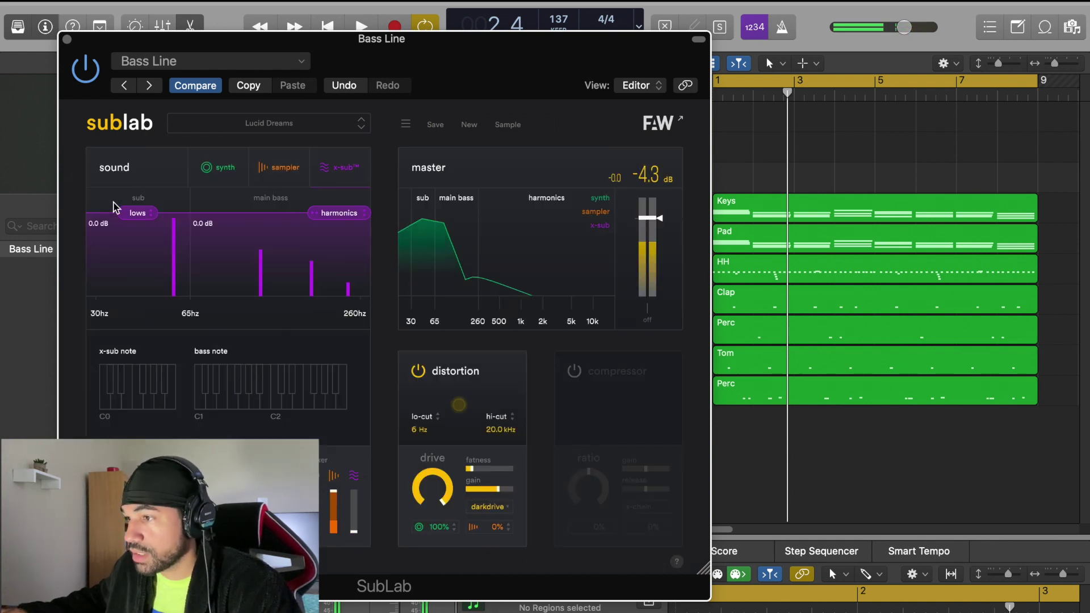
Raise the x-sub and lower the sampler in SubLab's mixer, and set the synth volume envelope to 2.0 ms attack and 2.8 s release.
mouse_move(355, 531)
left_mouse_down()
mouse_move(350, 504)
mouse_move(333, 510)
mouse_move(353, 510)
left_mouse_up()
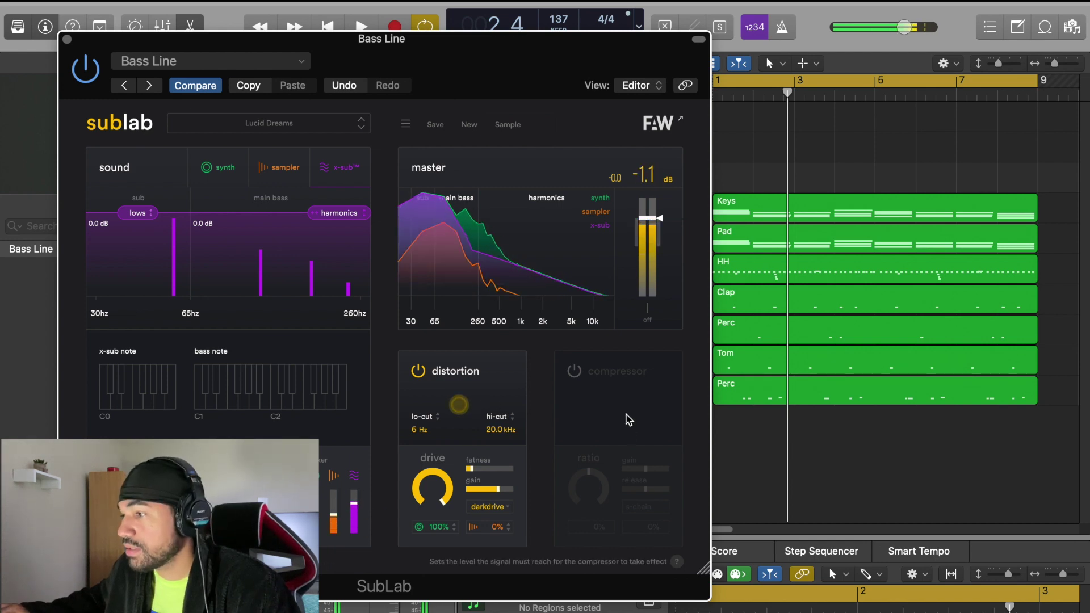
left_click(245, 172)
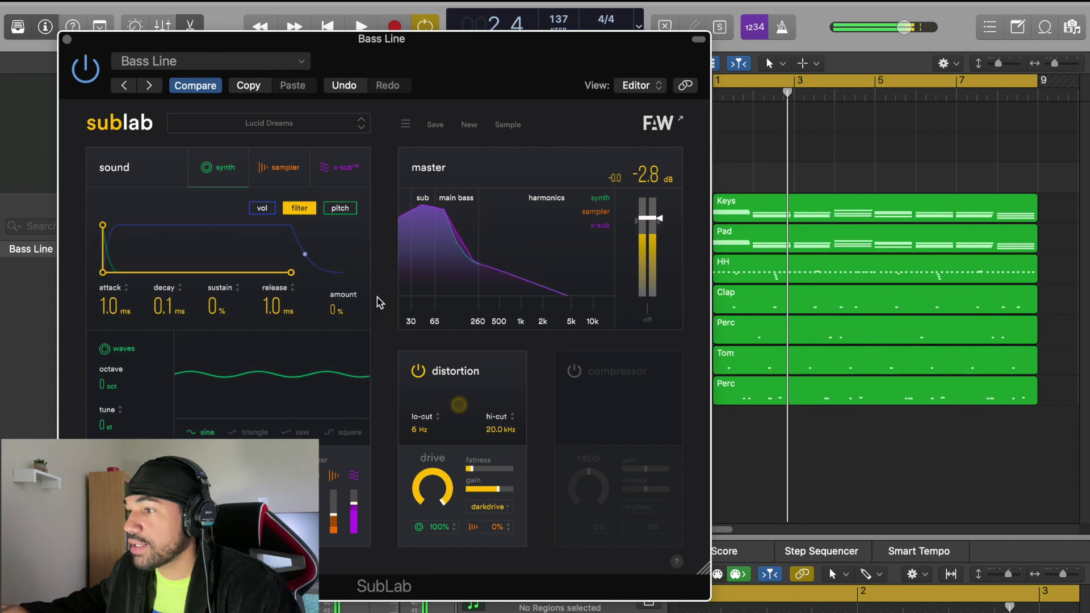
left_click(262, 209)
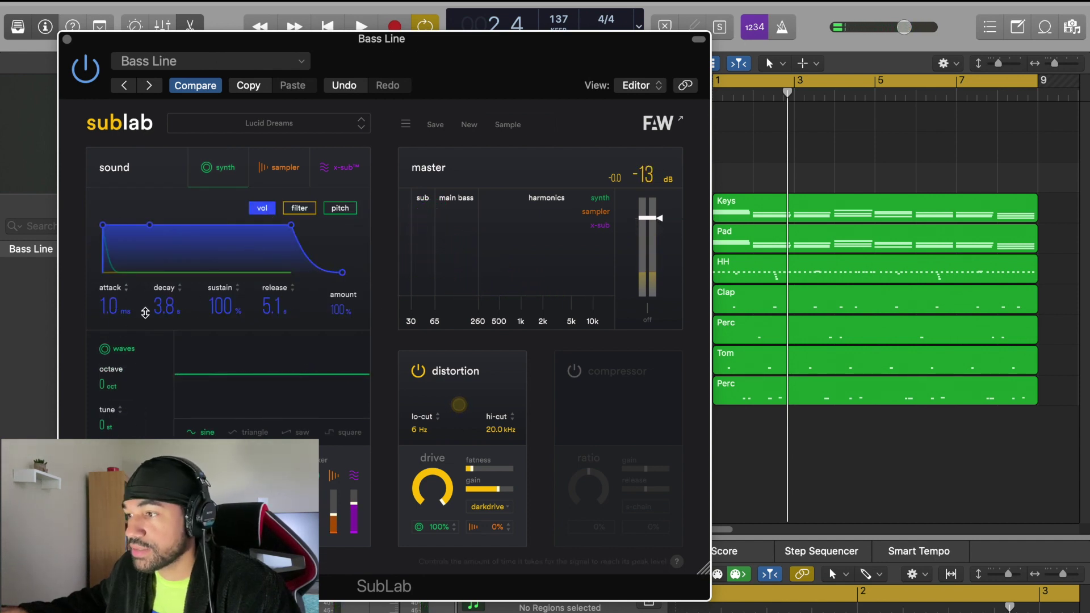
left_click_drag(272, 313, 275, 328)
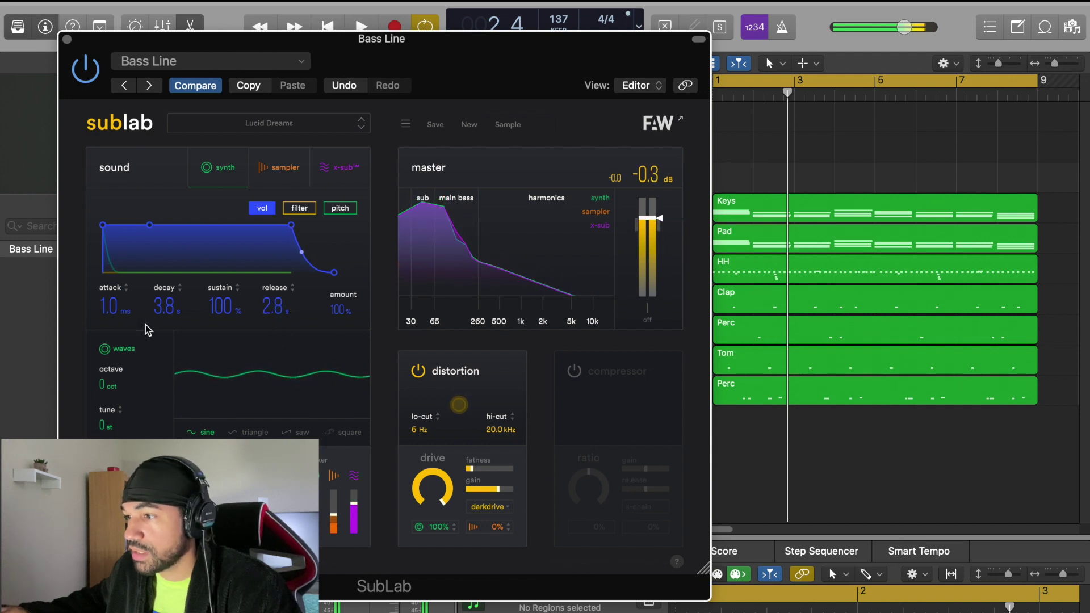
left_click_drag(113, 306, 113, 301)
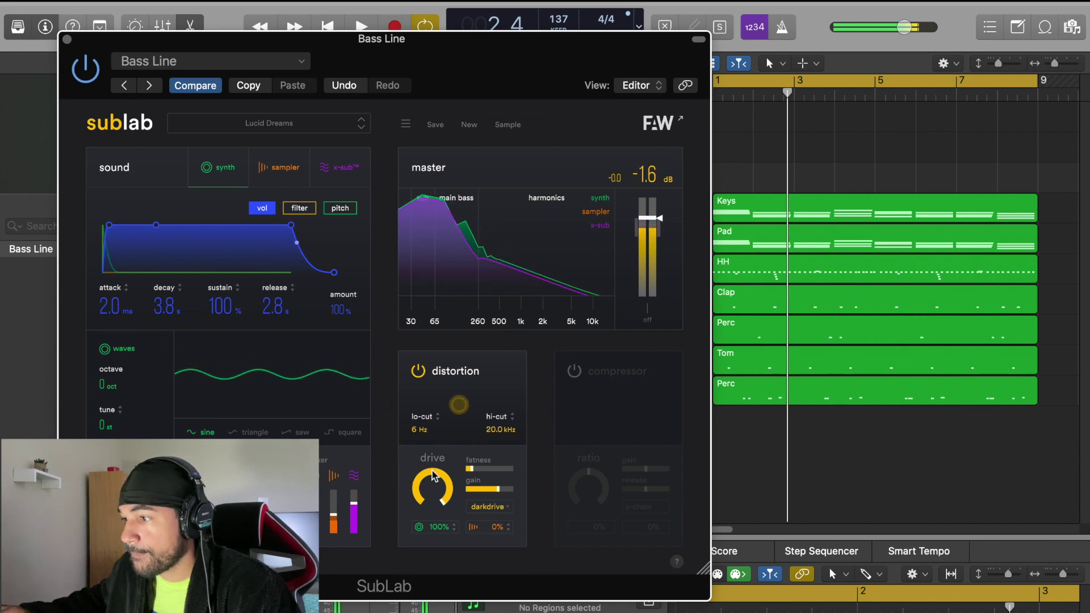
Audition the SubLab bass against the looping beat, and close the instrument window.
left_click_drag(413, 67, 710, 94)
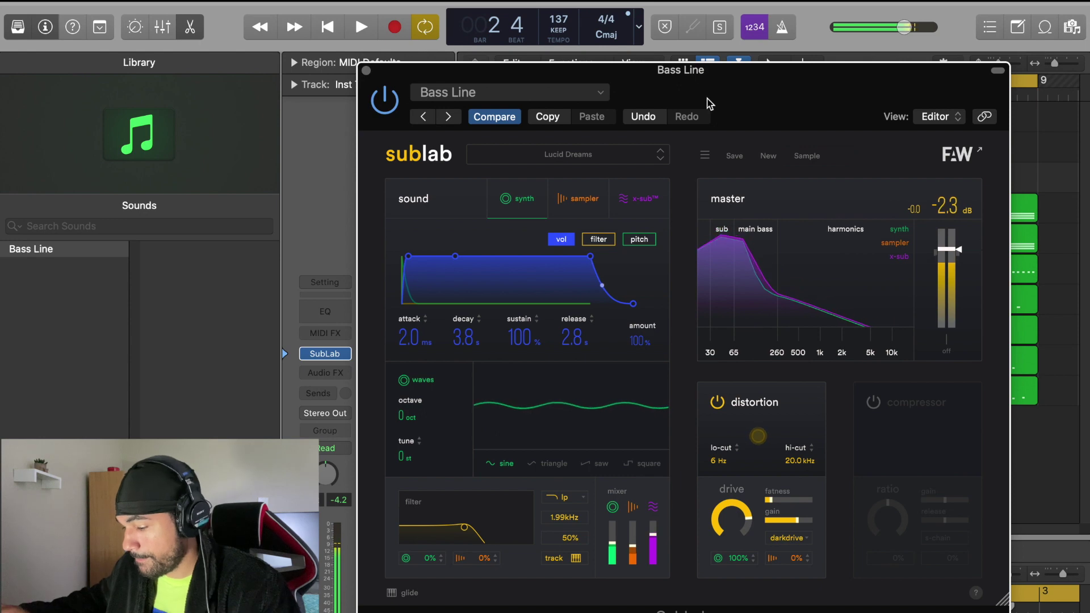
key("space")
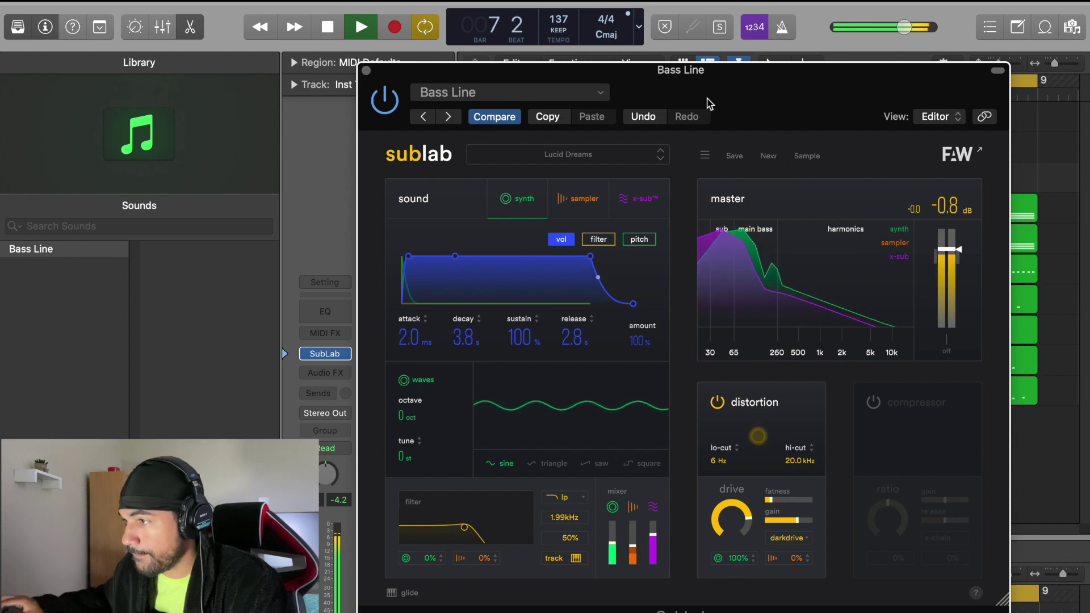
left_click(366, 72)
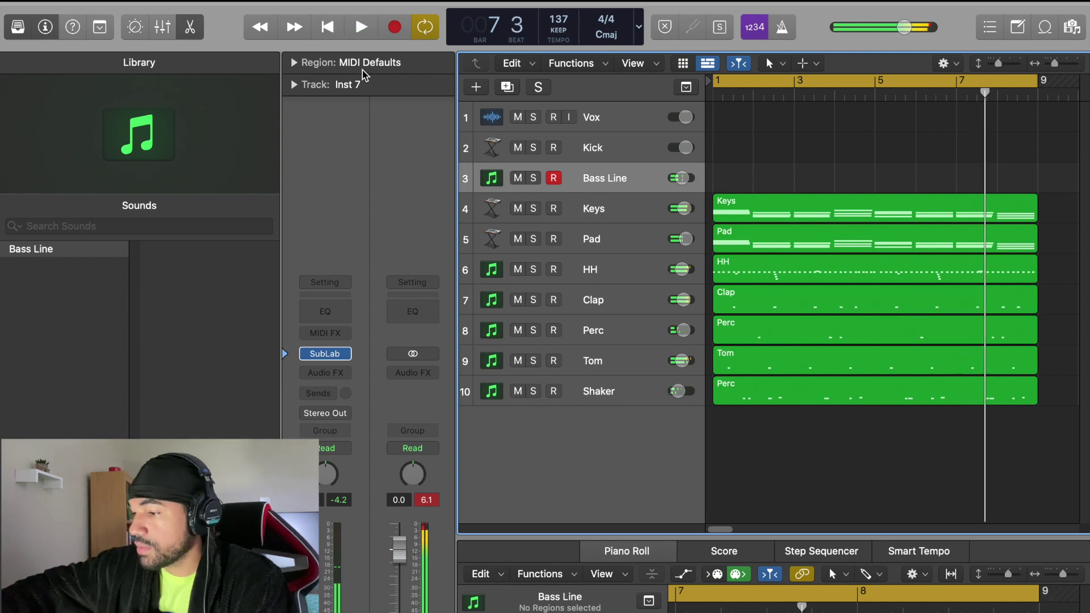
key("r")
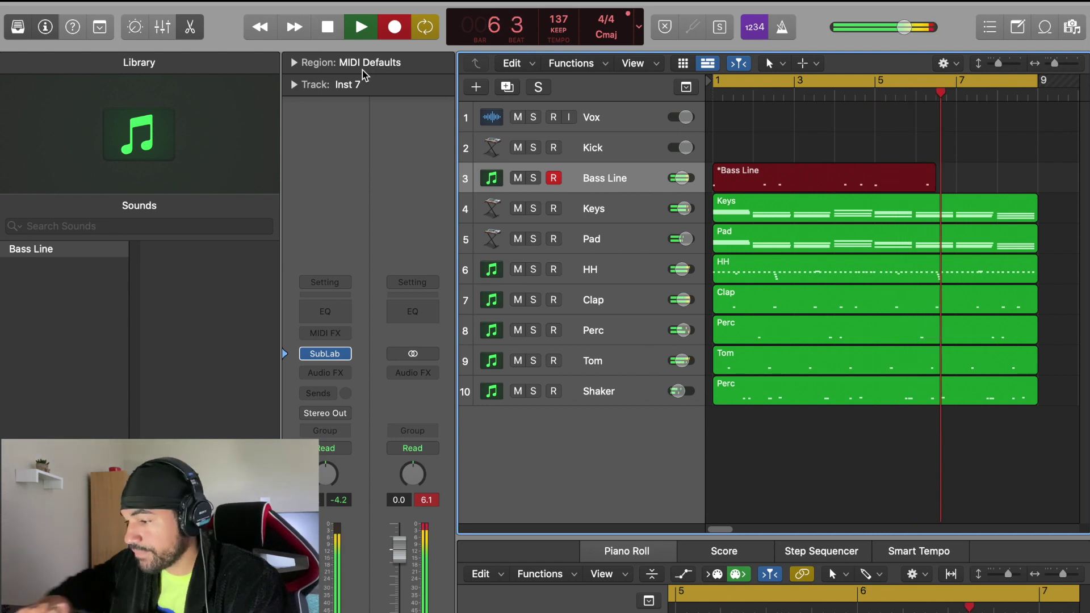
key("space")
key("super+z")
key("r")
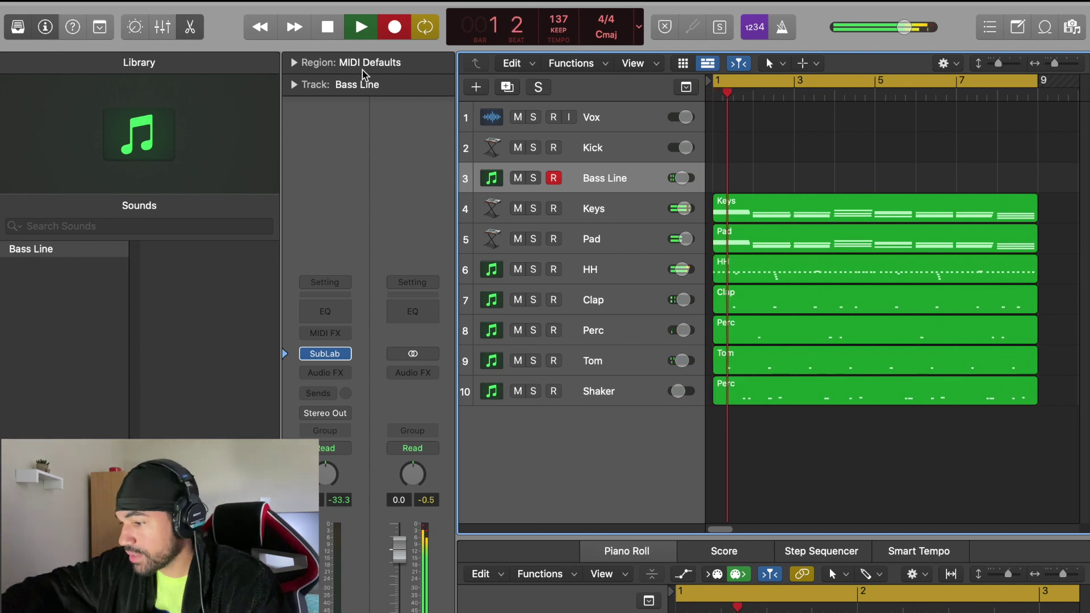
key("space")
Record an eight-bar bass line on the Bass Line track and open its region in an enlarged Piano Roll.
key("r")
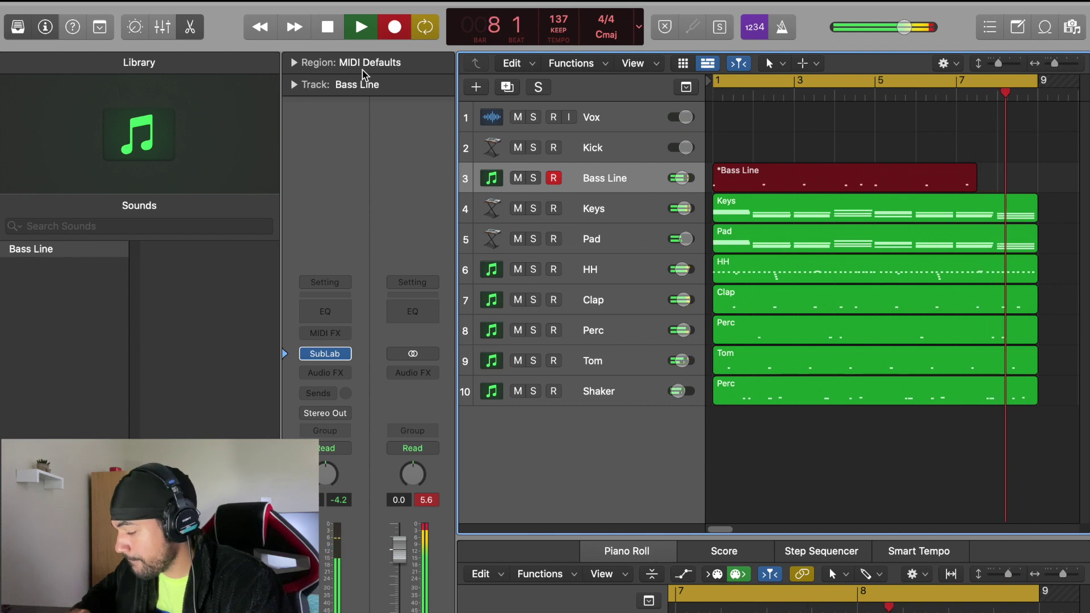
key("space")
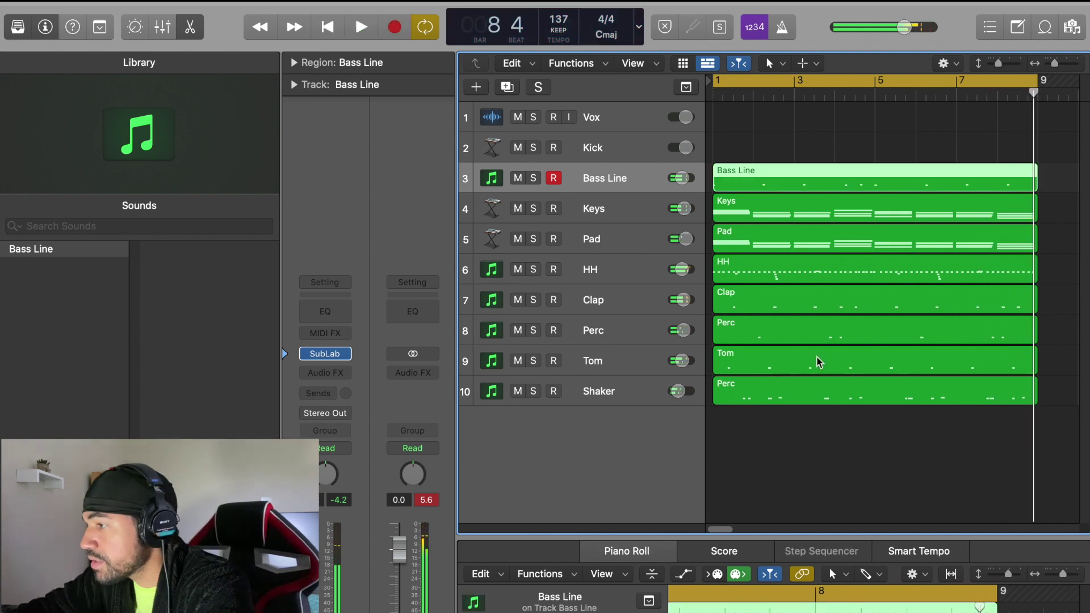
key("e")
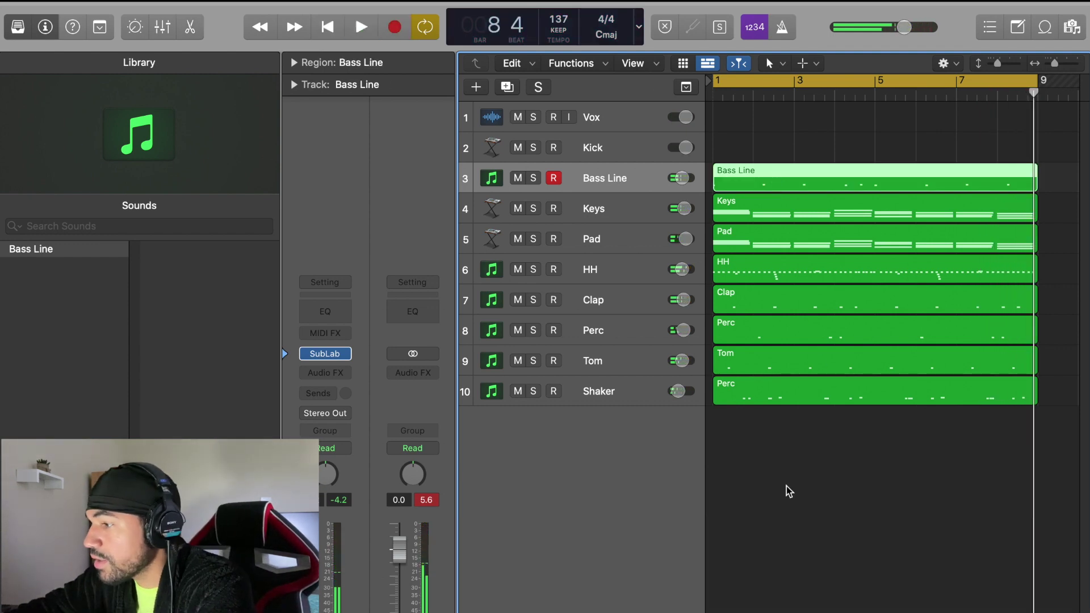
double_click(751, 178)
left_click_drag(774, 530, 767, 295)
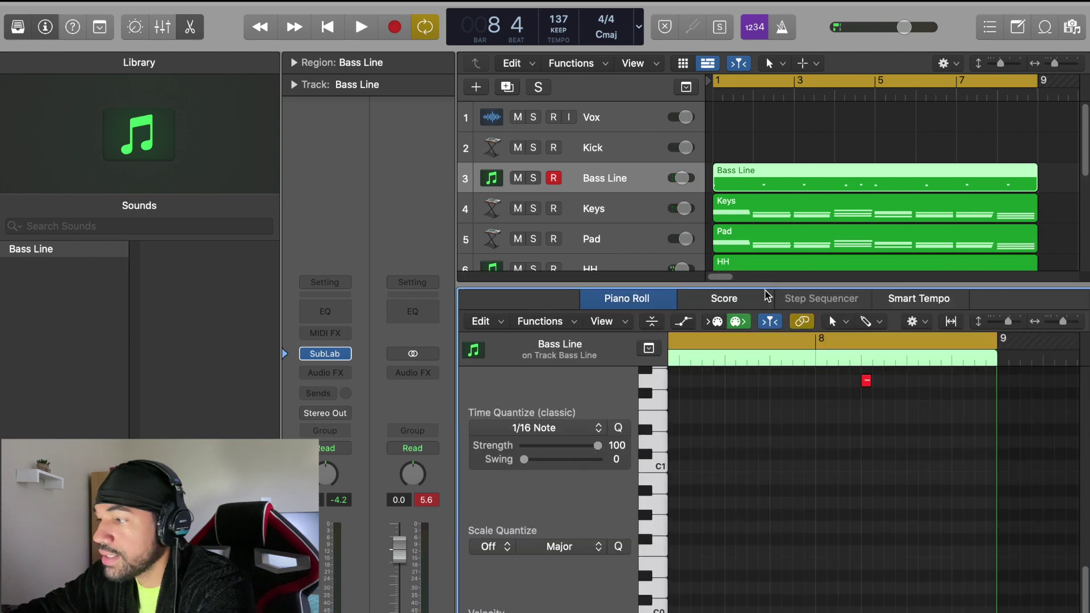
scroll(774, 538, "up", 5)
left_click_drag(1063, 323, 1061, 325)
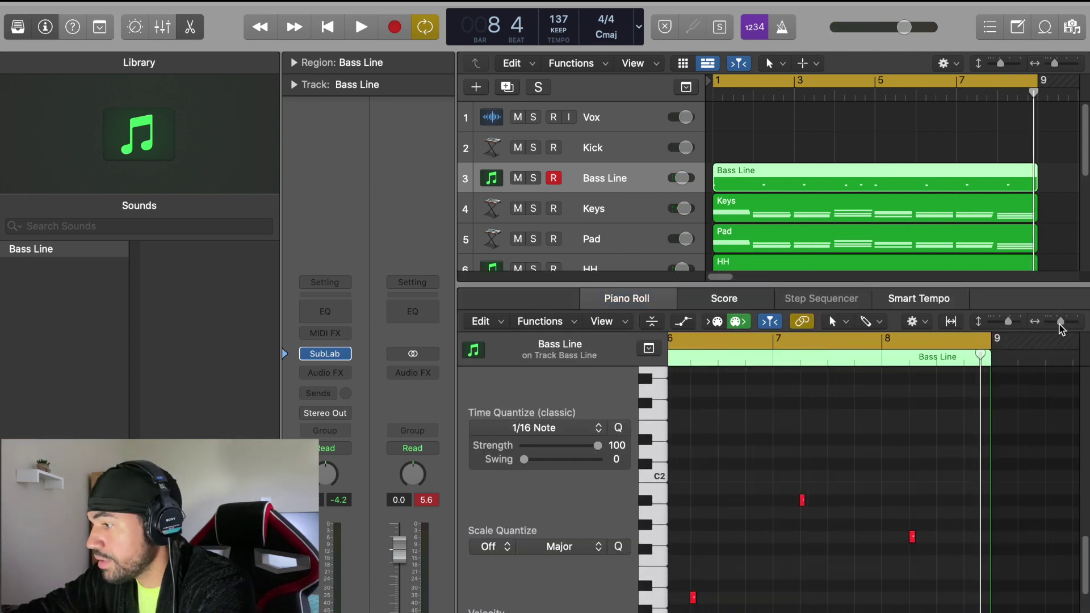
Play back the recorded bass line and raise the note at bar 4 beat 2 to G1.
left_click(881, 441)
key("super+a")
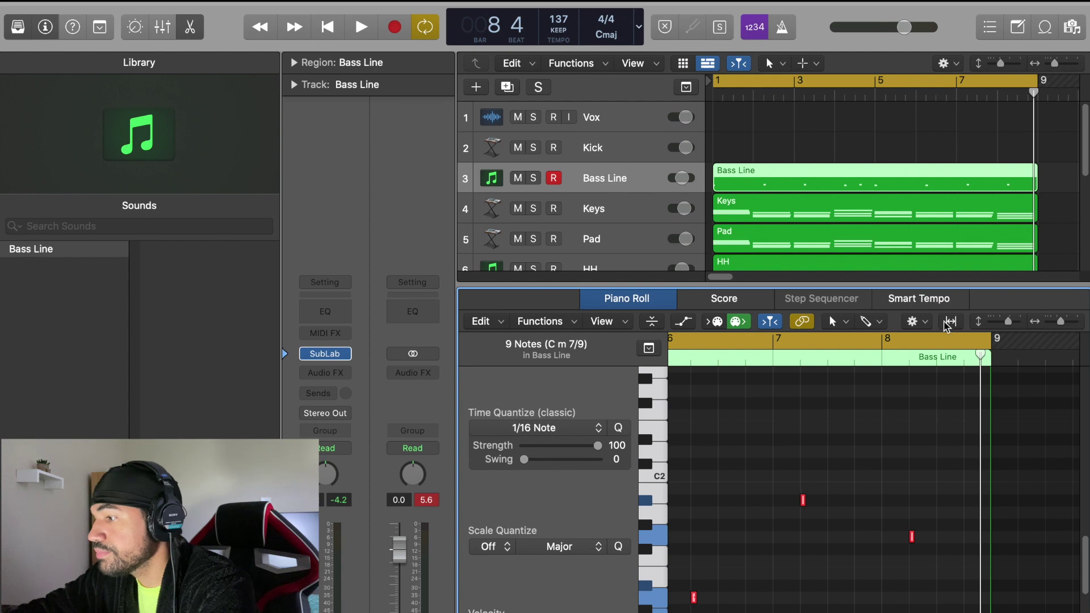
left_click_drag(1063, 323, 1066, 321)
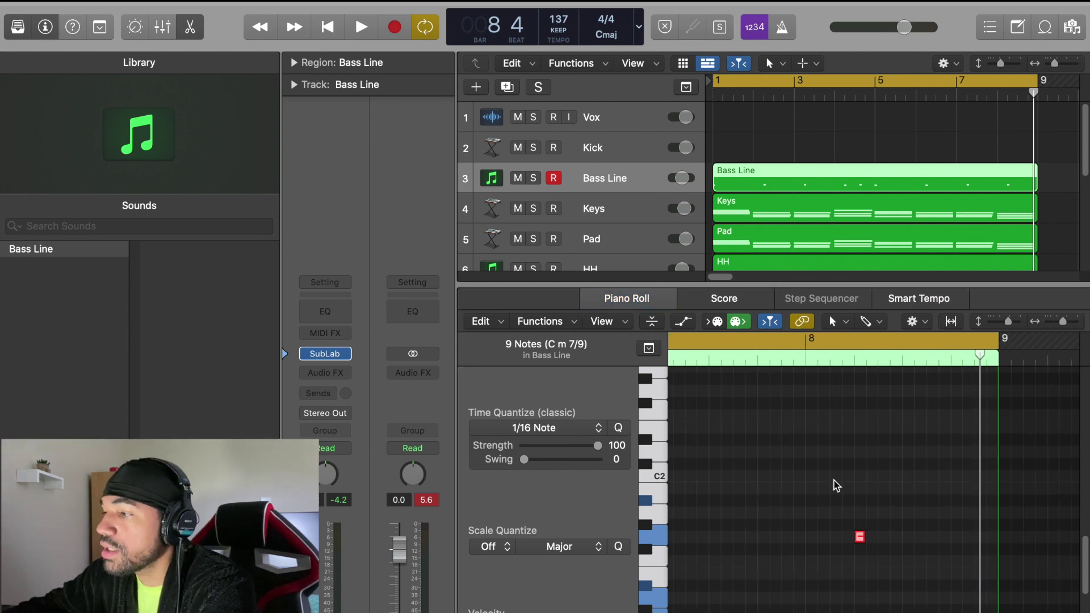
scroll(835, 485, "left", 10)
scroll(837, 486, "left", 10)
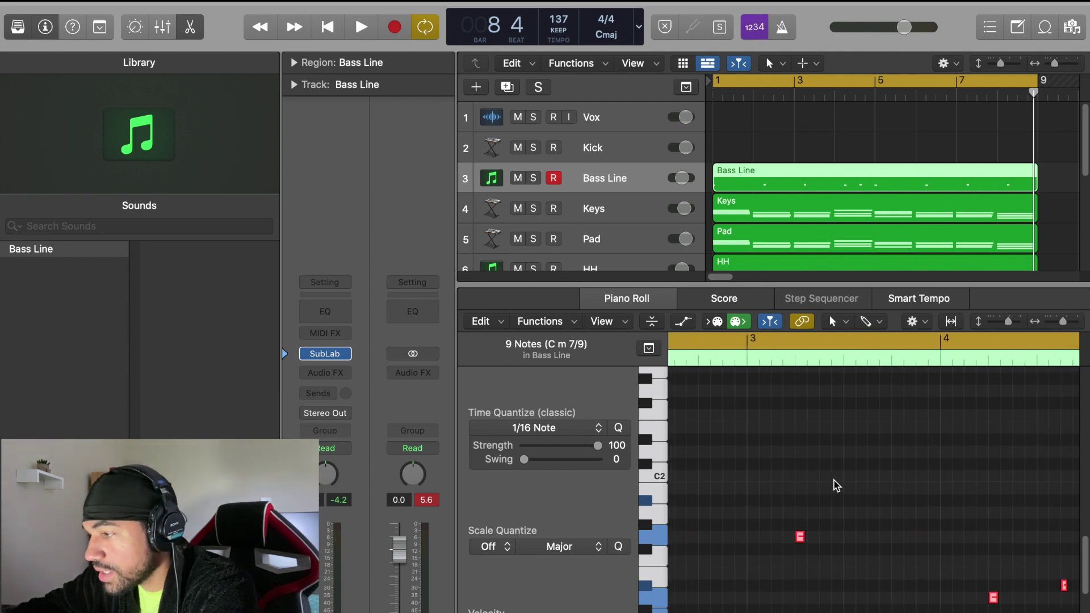
key("space")
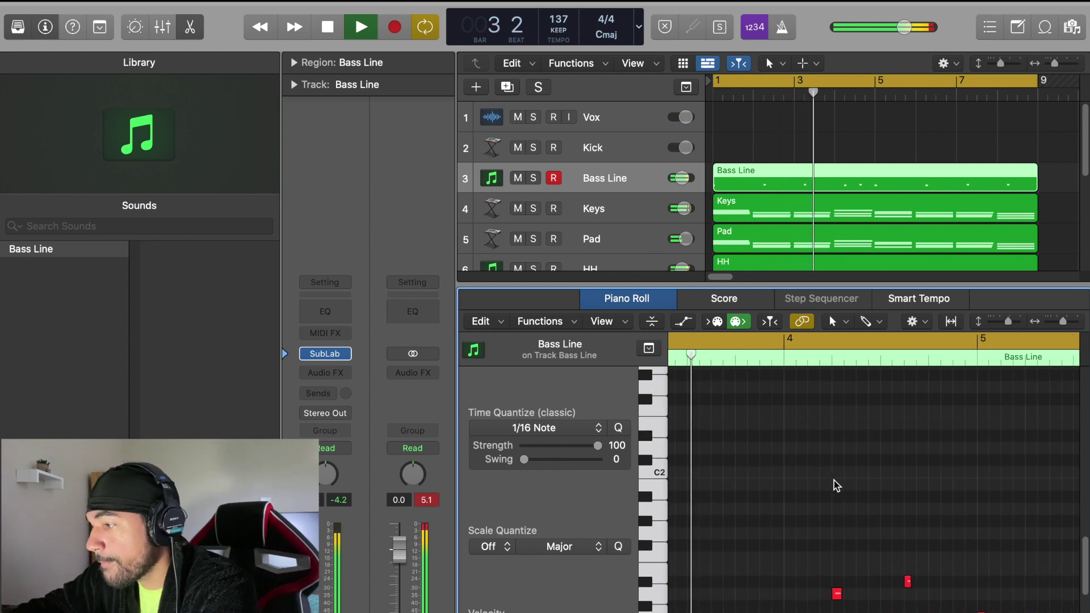
key("space")
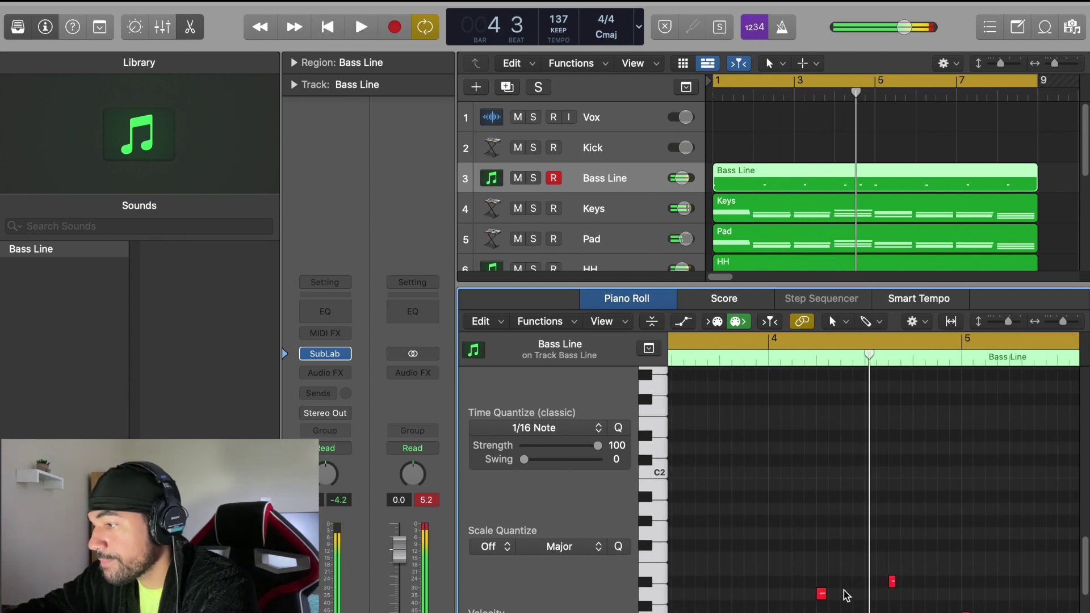
left_click(827, 596)
left_click_drag(827, 596, 823, 533)
key("space")
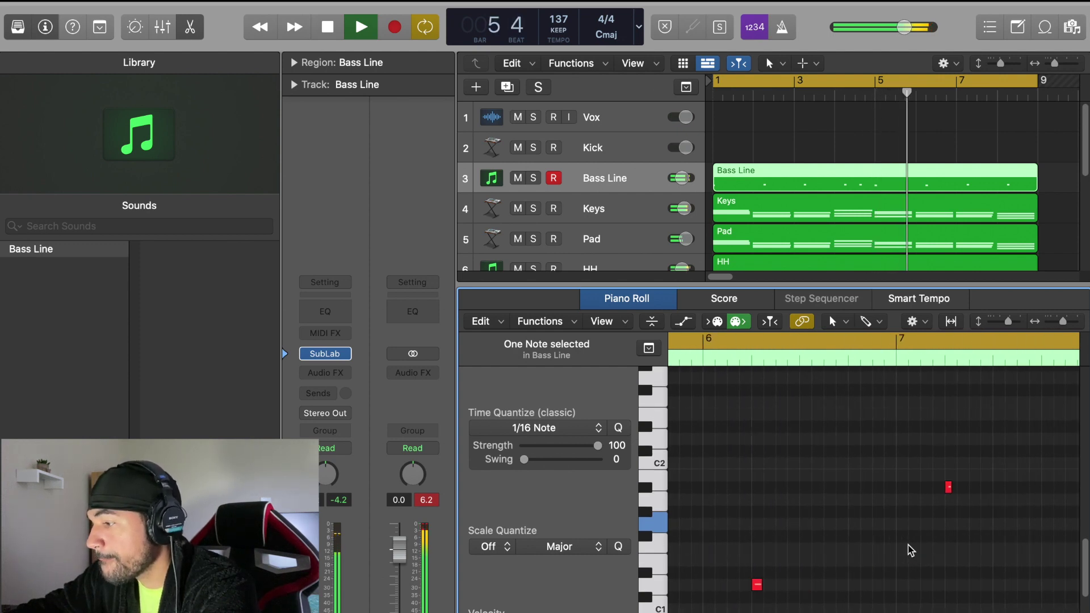
Raise the bass note at bar 6 beat 2 by one semitone to D♯1 and resume playback.
key("space")
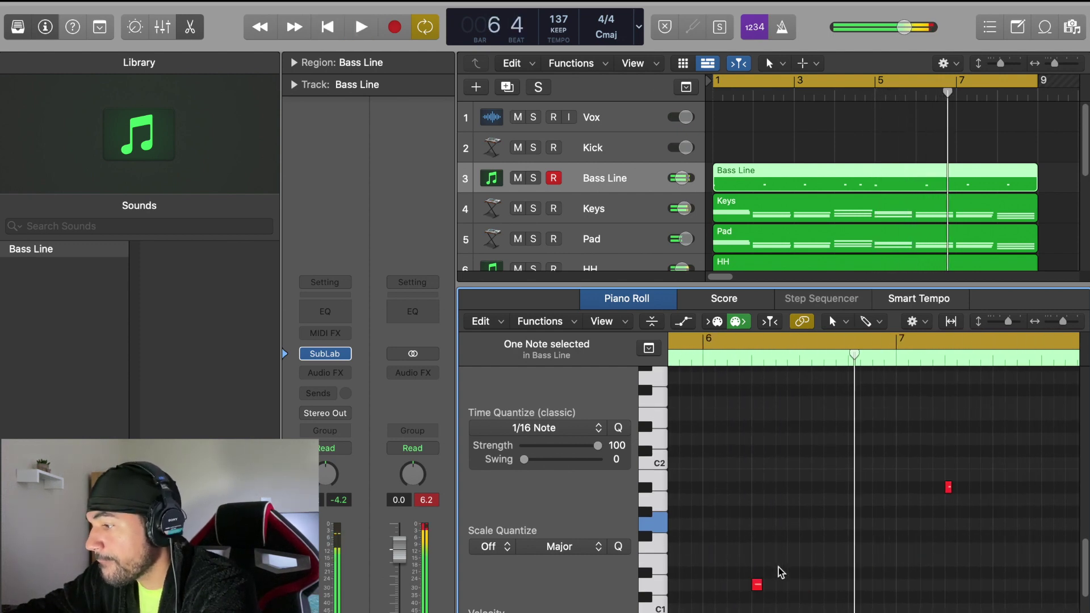
left_click(757, 585)
key("space")
scroll(757, 578, "right", 6)
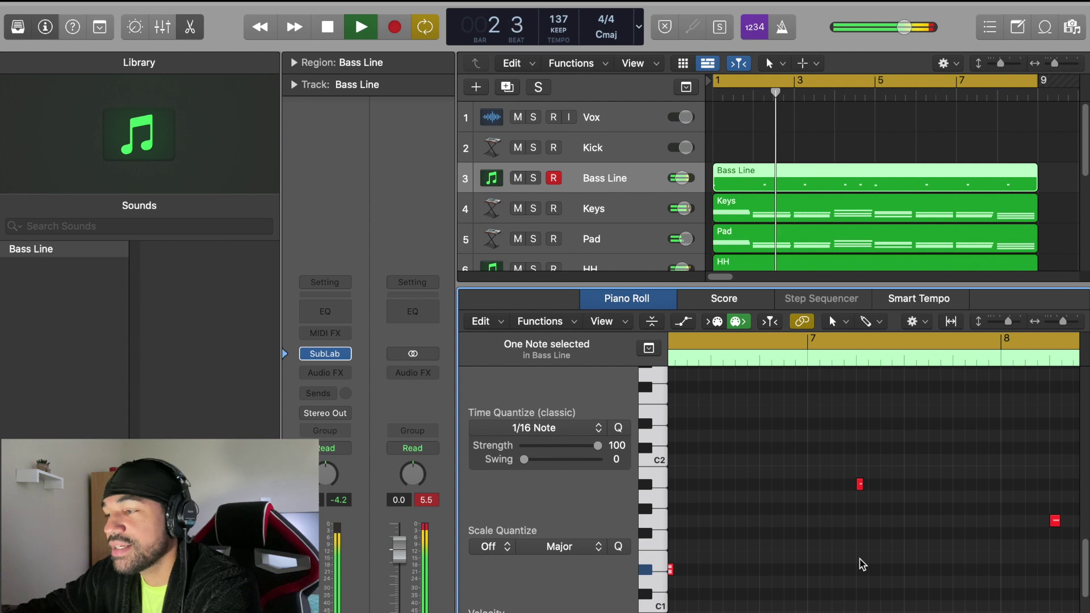
Raise the velocity of all the Bass Line region's notes to 127 in the note velocity automation lane.
left_click(769, 528)
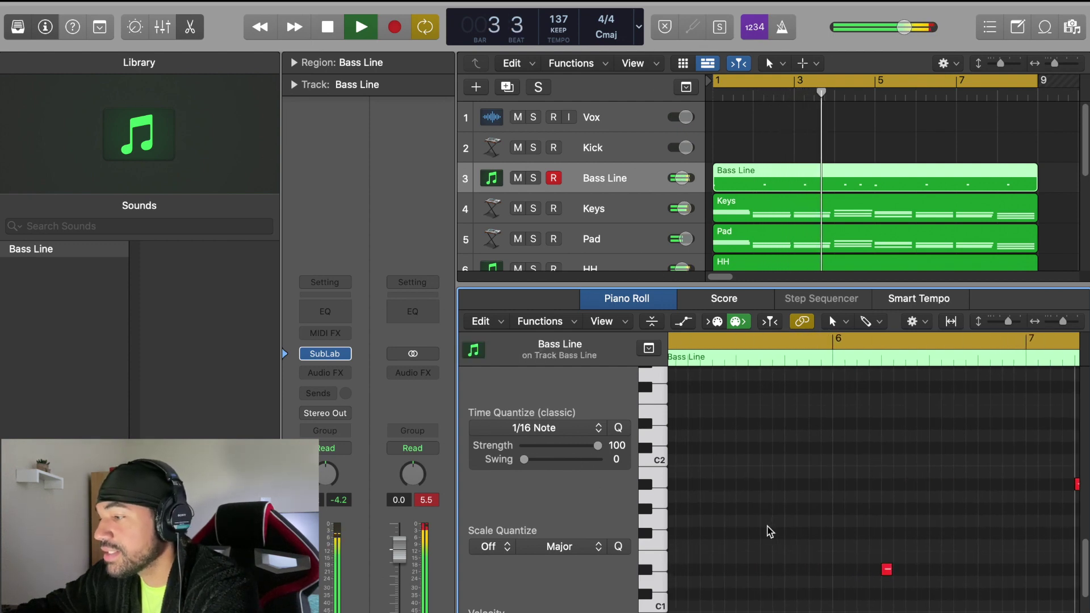
key("super+a")
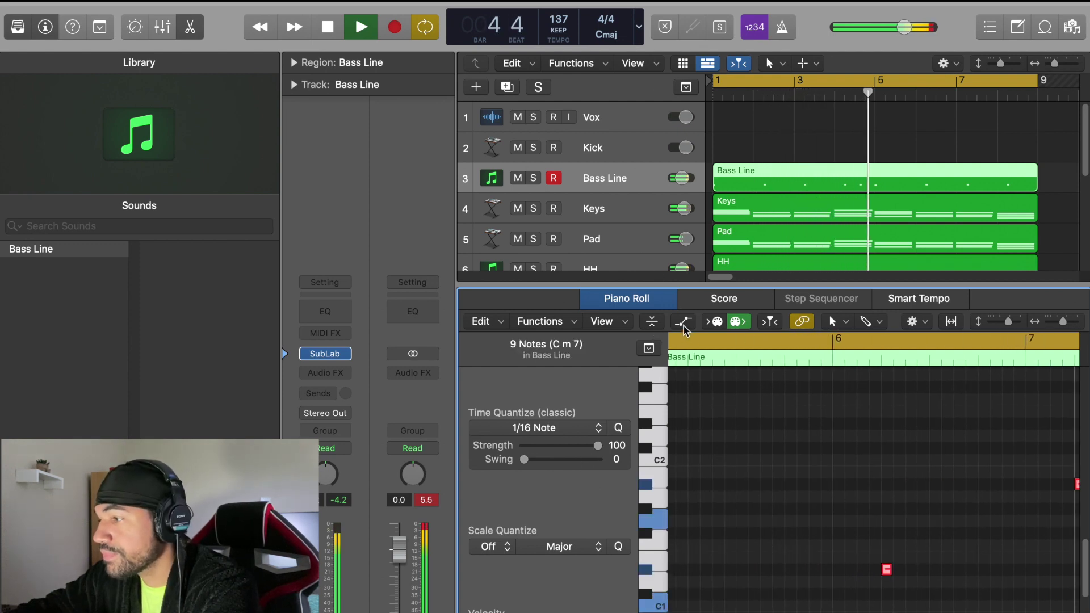
key("a")
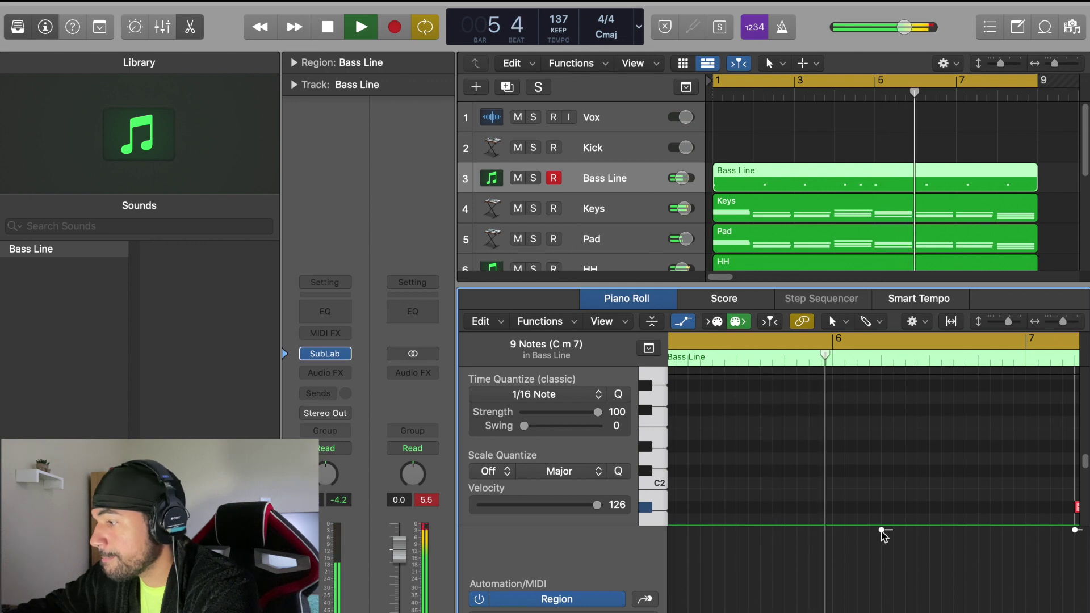
left_click_drag(881, 529, 866, 369)
Reselect the Bass Line region and enlarge the editor area with its notes shown in the Piano Roll.
scroll(806, 439, "left", 14)
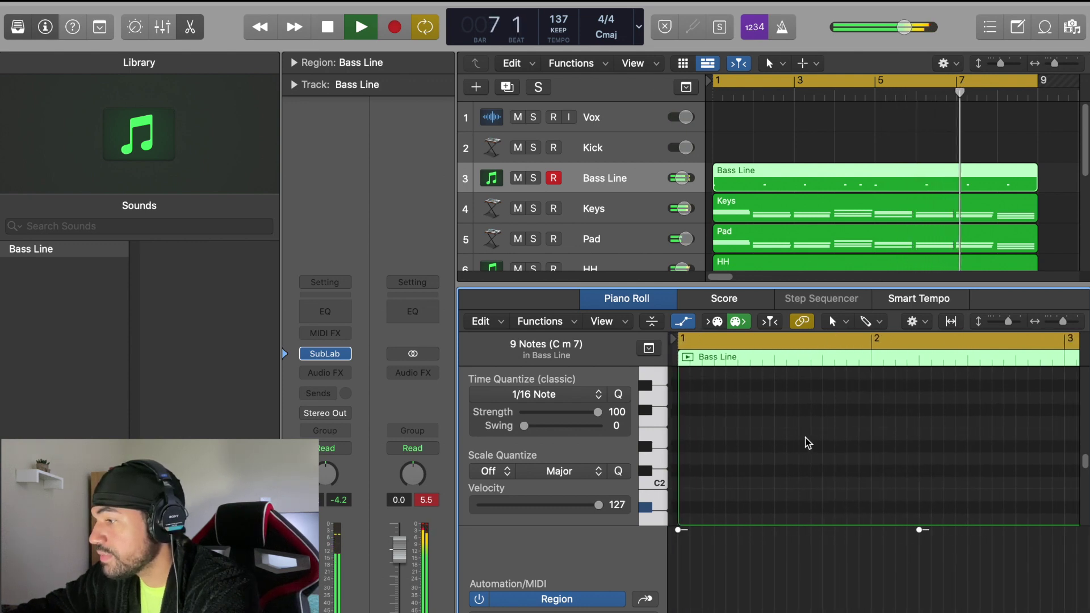
scroll(806, 438, "up", 2)
scroll(808, 443, "up", 3)
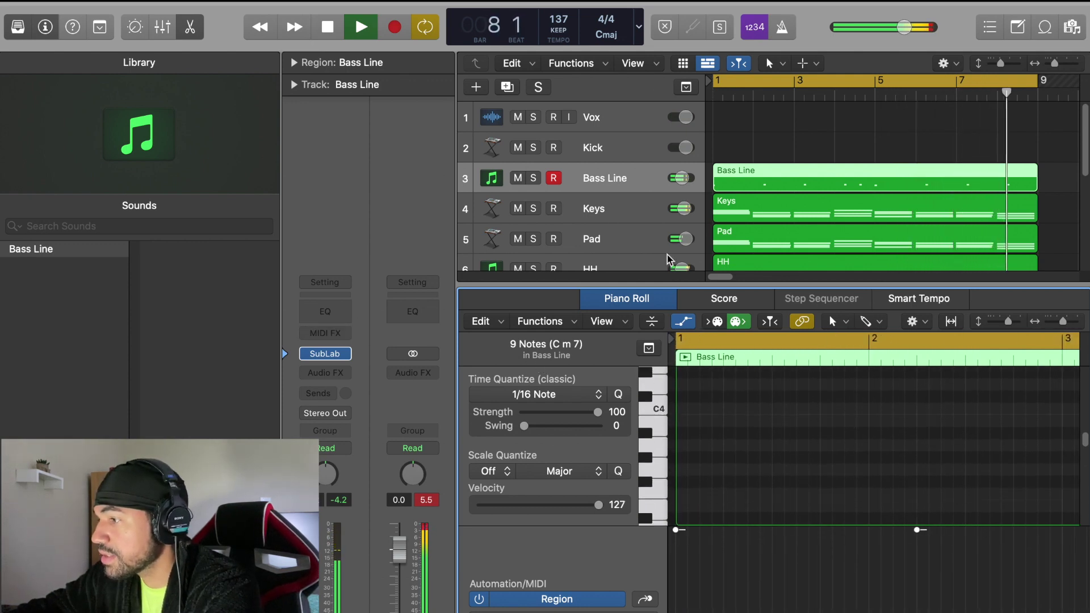
left_click_drag(658, 284, 659, 434)
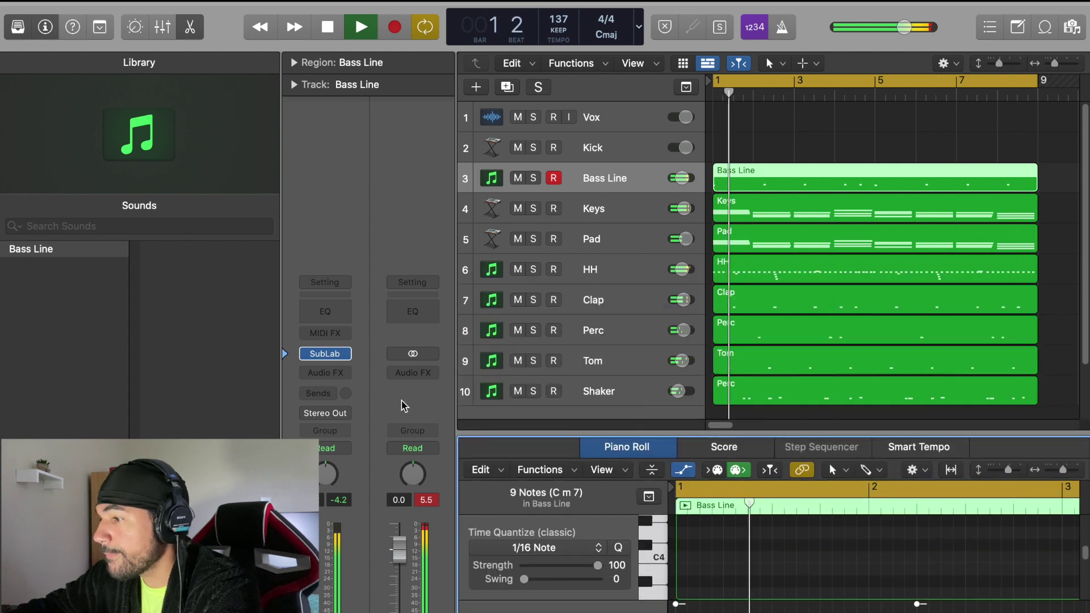
left_click(880, 157)
left_click(871, 184)
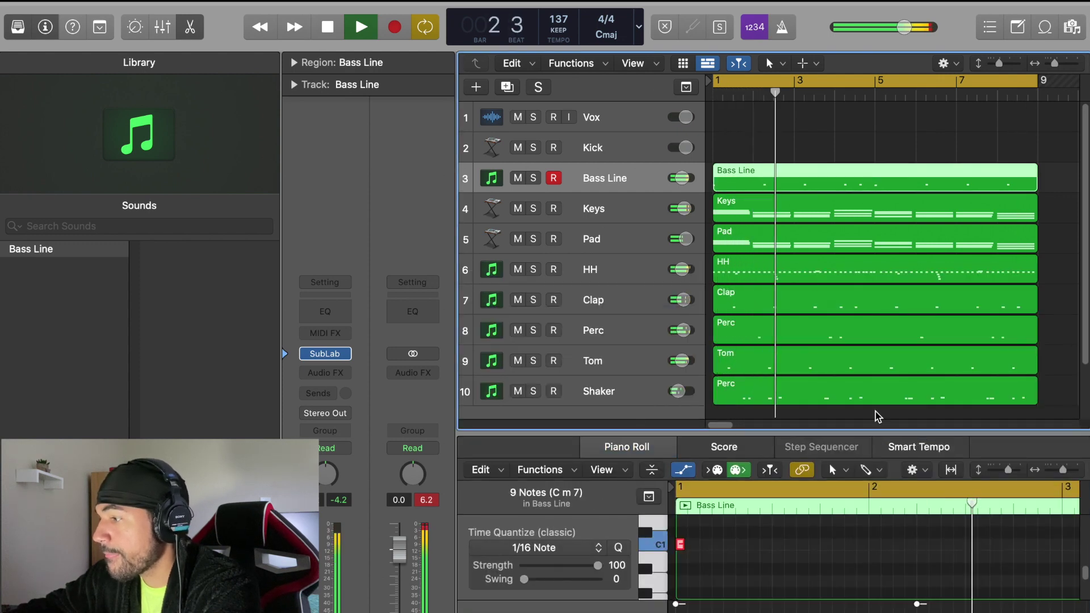
left_click_drag(1064, 470, 1059, 471)
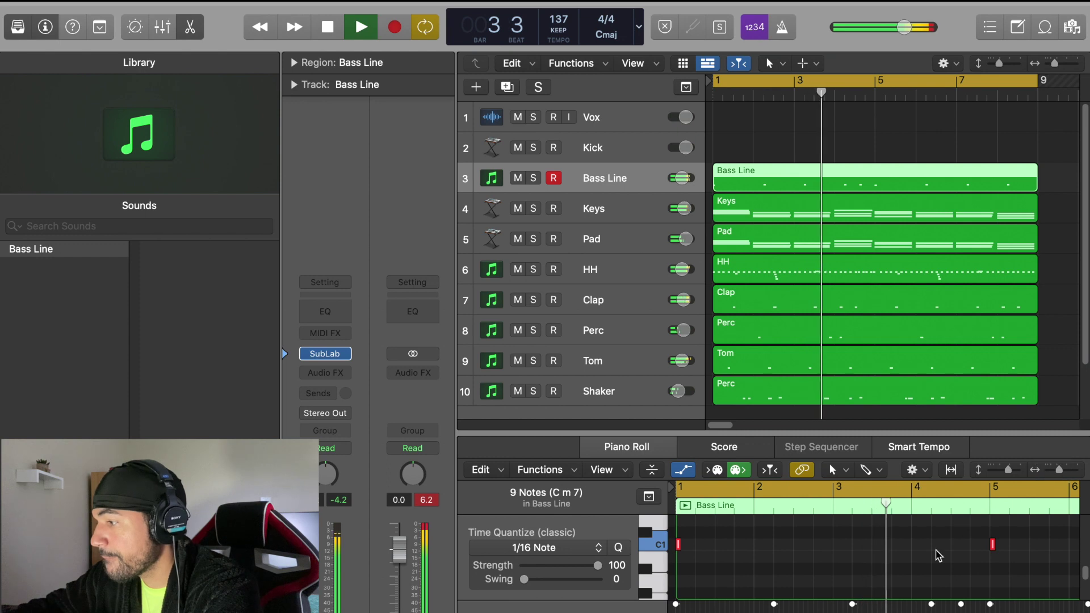
left_click(903, 442)
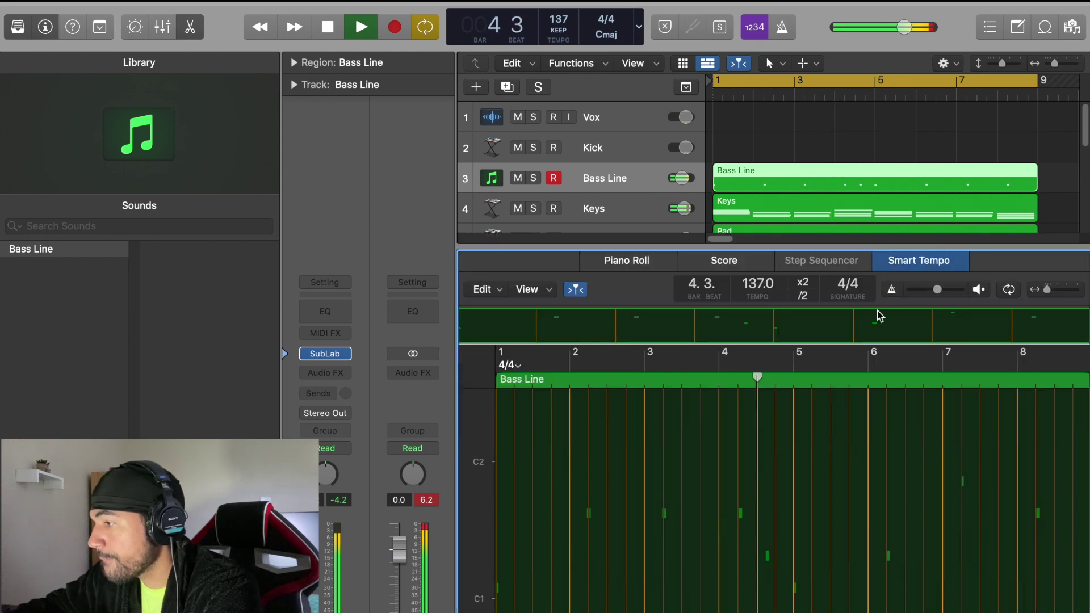
left_click(627, 261)
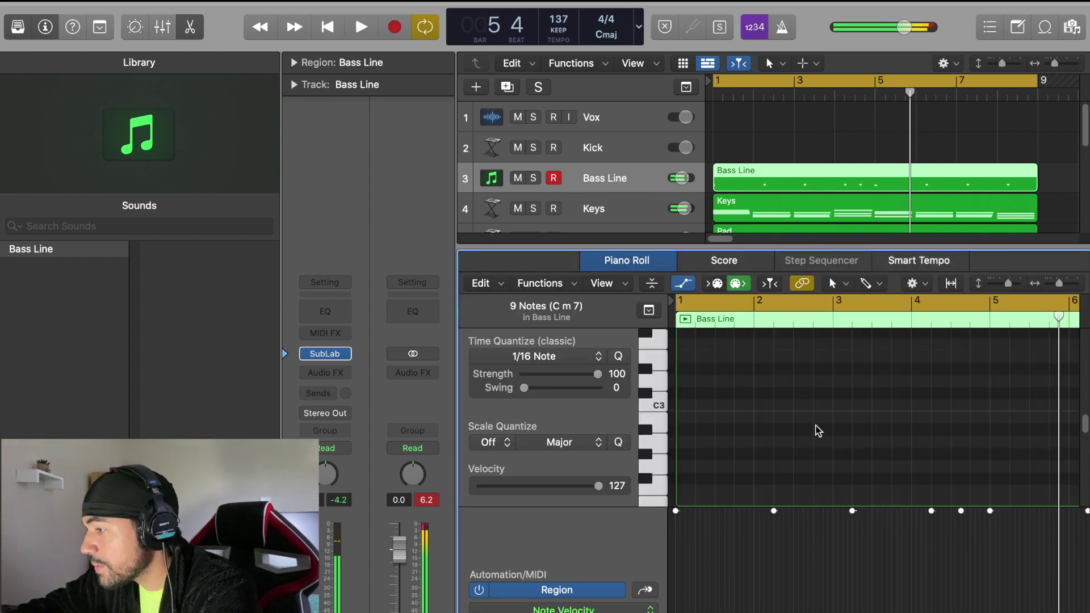
Lower the bass note at bar 4 beat 2 to A♯0 and play the passage back.
scroll(818, 430, "down", 5)
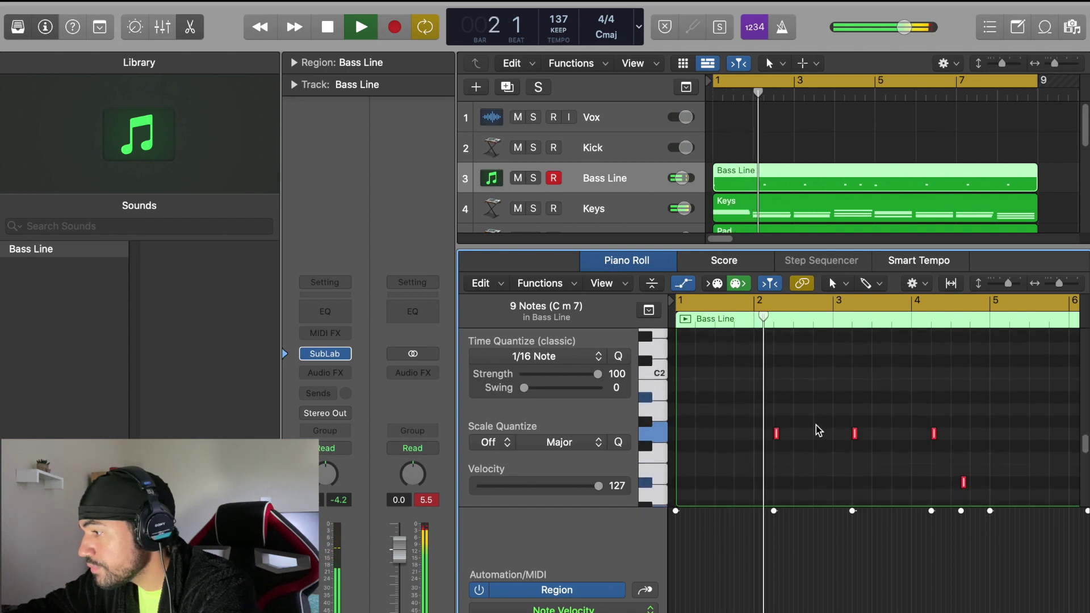
left_click_drag(1060, 284, 1071, 286)
left_click(969, 363)
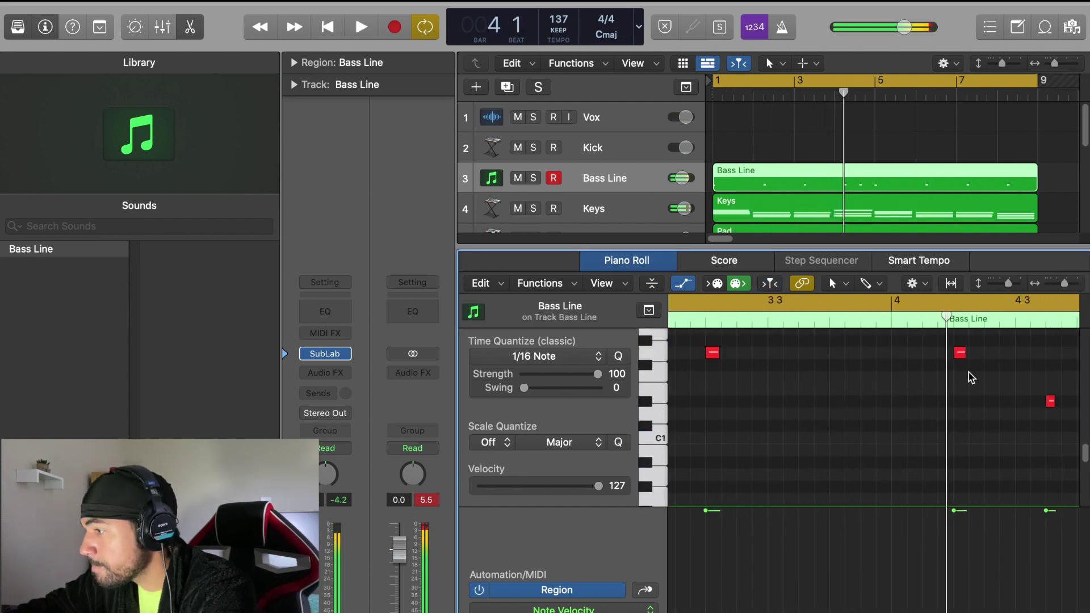
key("space")
left_click_drag(960, 353, 960, 463)
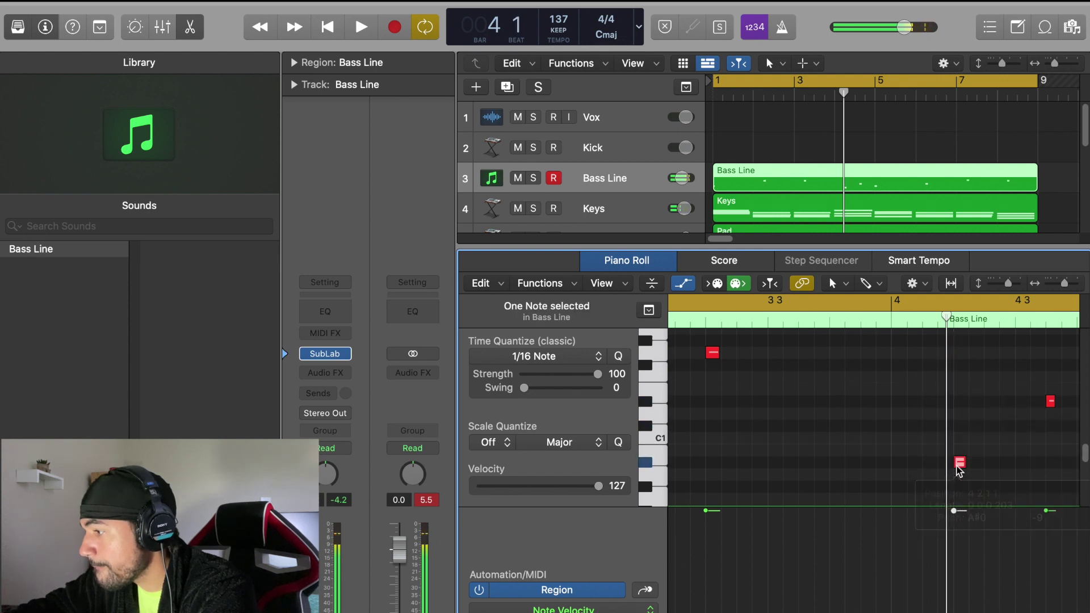
key("space")
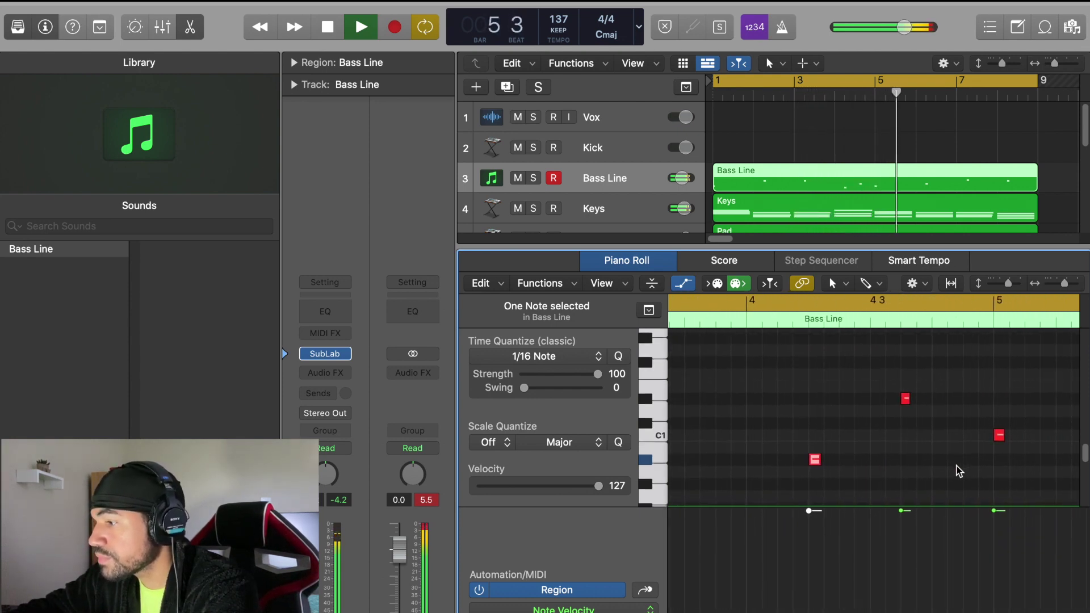
Try the second bass note of bar 4 one semitone lower at D1 during playback.
key("space")
left_click_drag(906, 398, 909, 414)
key("space")
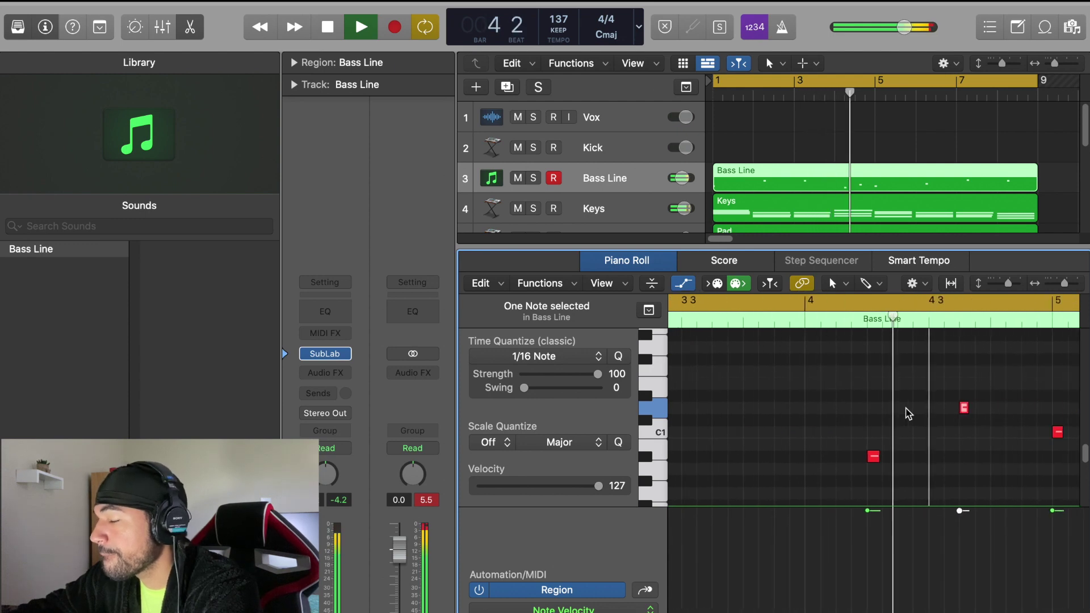
Raise the second bass note of bar 4 to F1 and play the loop again.
key("space")
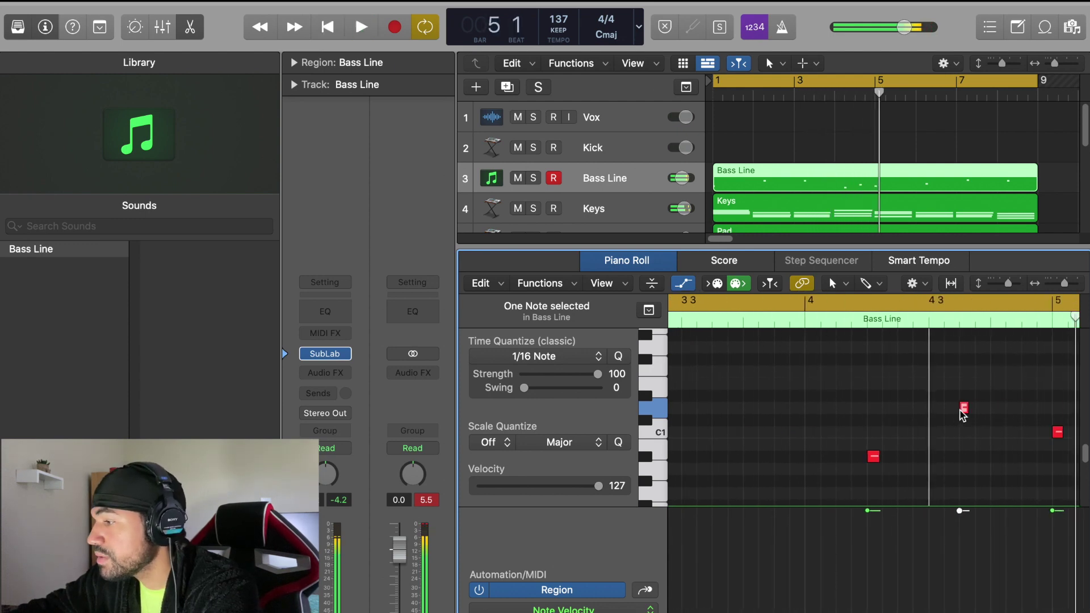
left_click_drag(965, 415, 966, 380)
key("space")
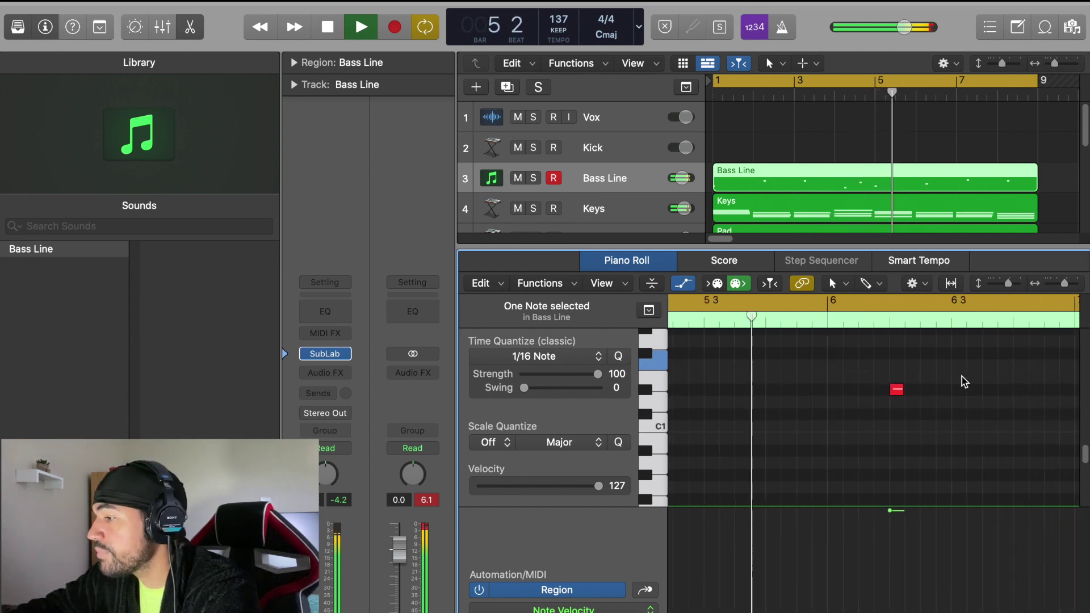
Stop playback and compare the bass note at bar 6 beat 2 with the Keys chord at bar 6 in the Piano Roll.
key("space")
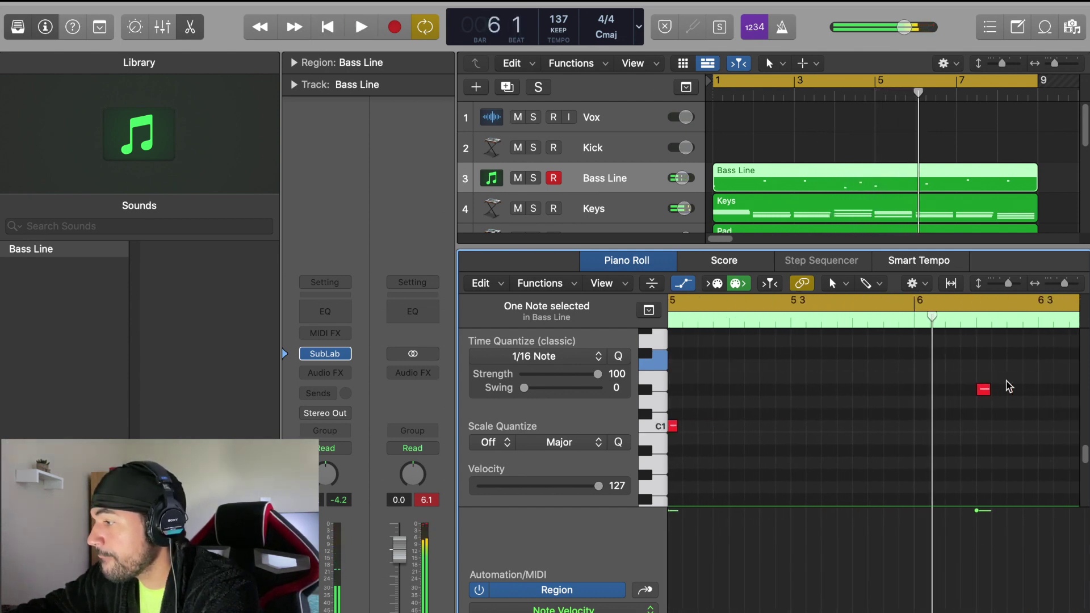
left_click(986, 390)
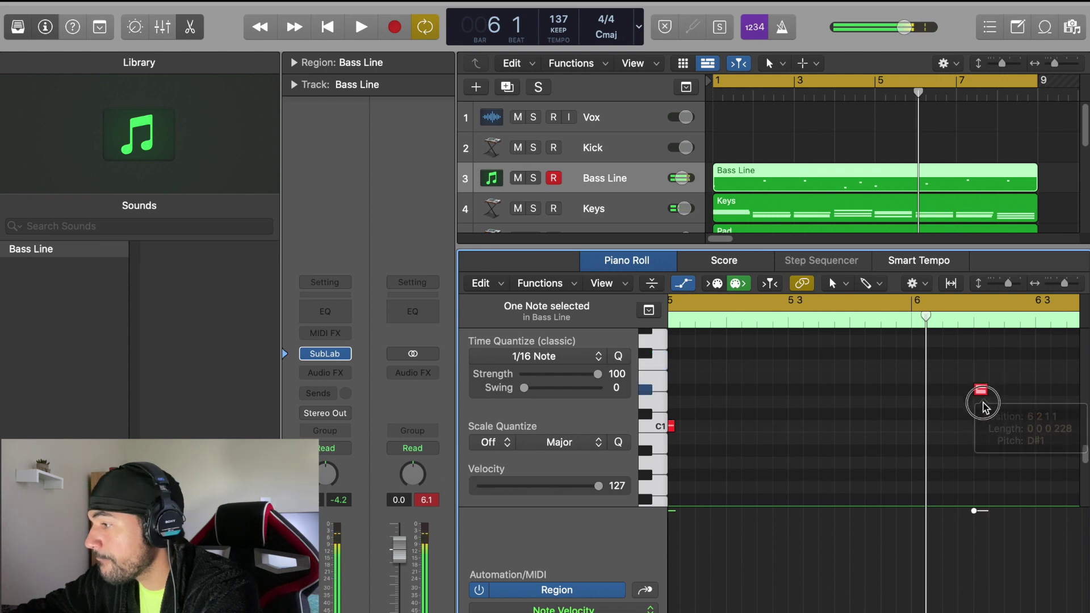
left_click(923, 216)
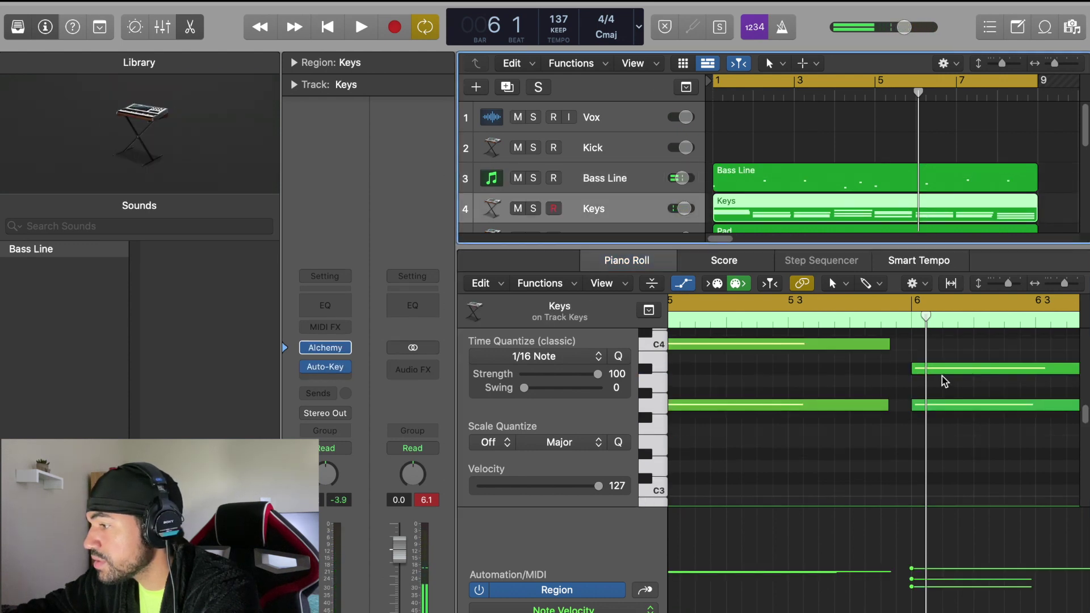
scroll(933, 399, "down", 3)
scroll(934, 404, "up", 3)
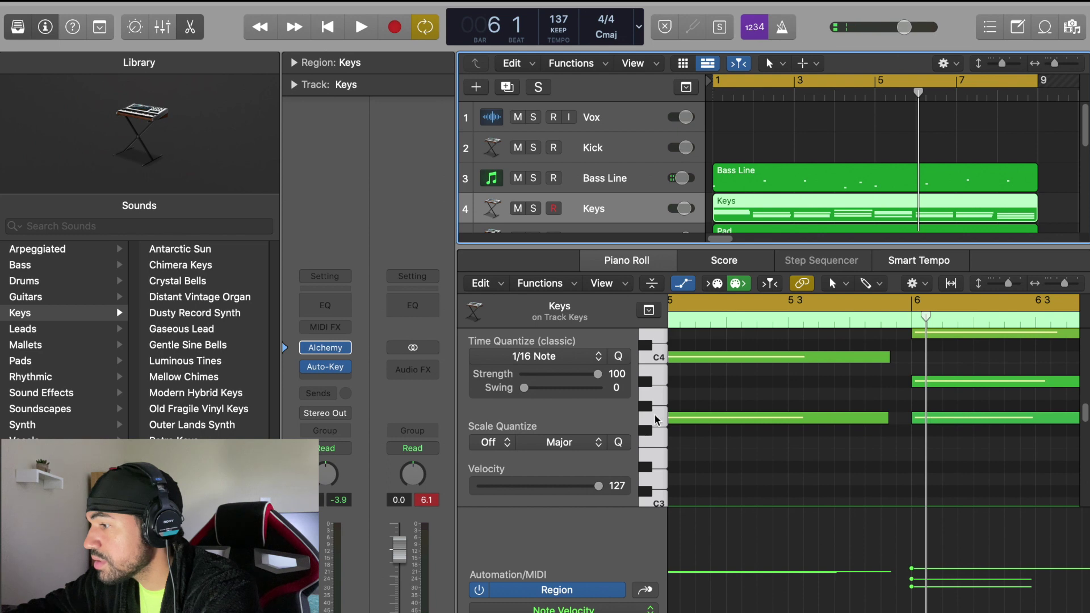
left_click(788, 326)
left_click(918, 170)
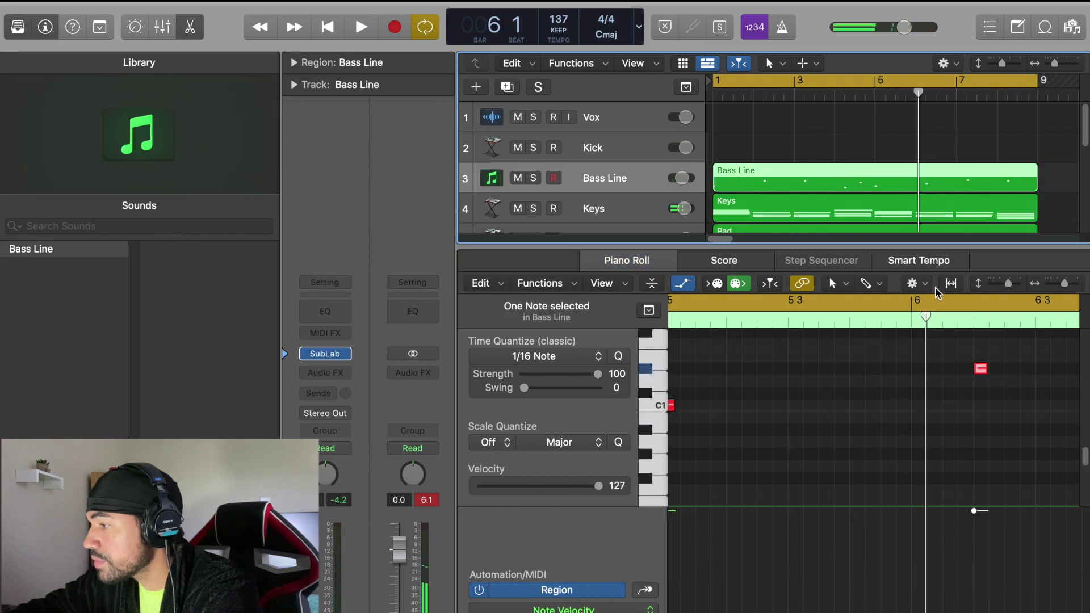
Lower the bass note at bar 6 beat 2 to D1 and play the passage back.
left_click(982, 401)
left_click_drag(982, 369, 984, 382)
key("space")
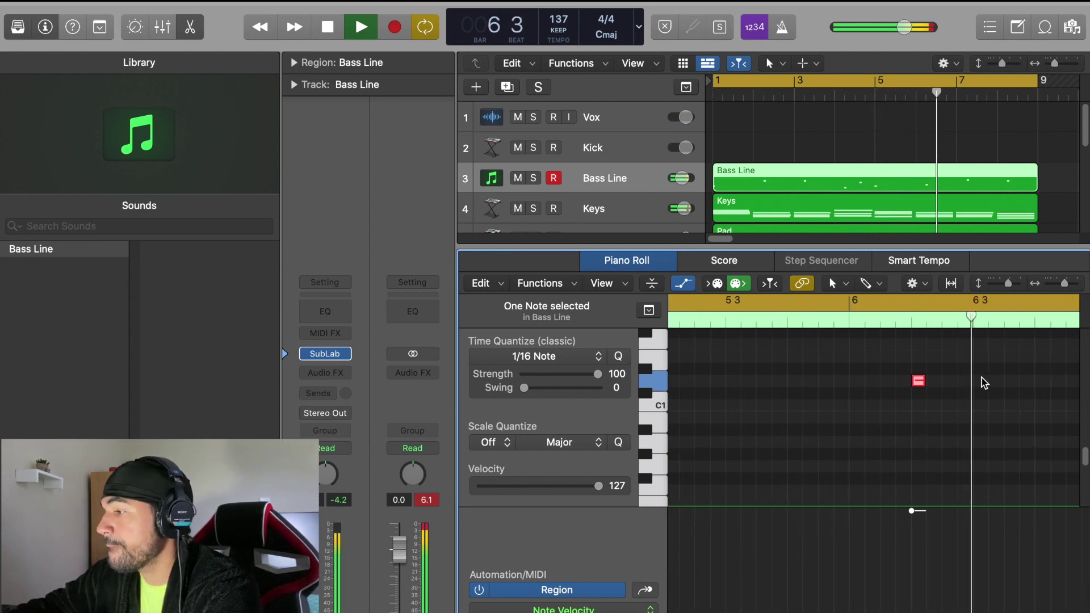
Lower the bass note at bar 7 beat 2 to G1 and play the passage back.
scroll(984, 384, "up", 10)
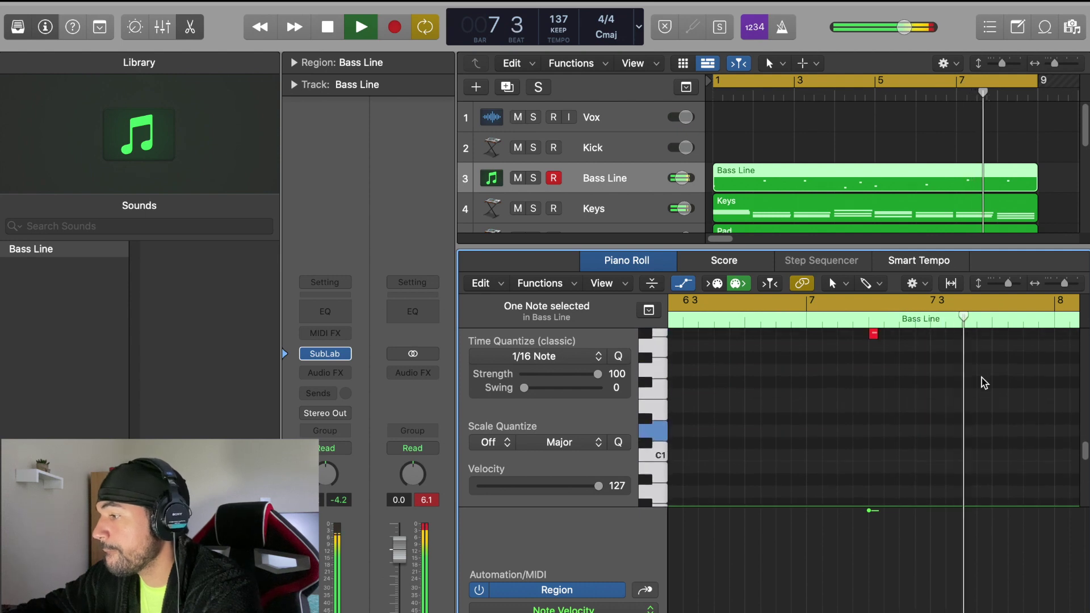
key("space")
scroll(908, 431, "down", 2)
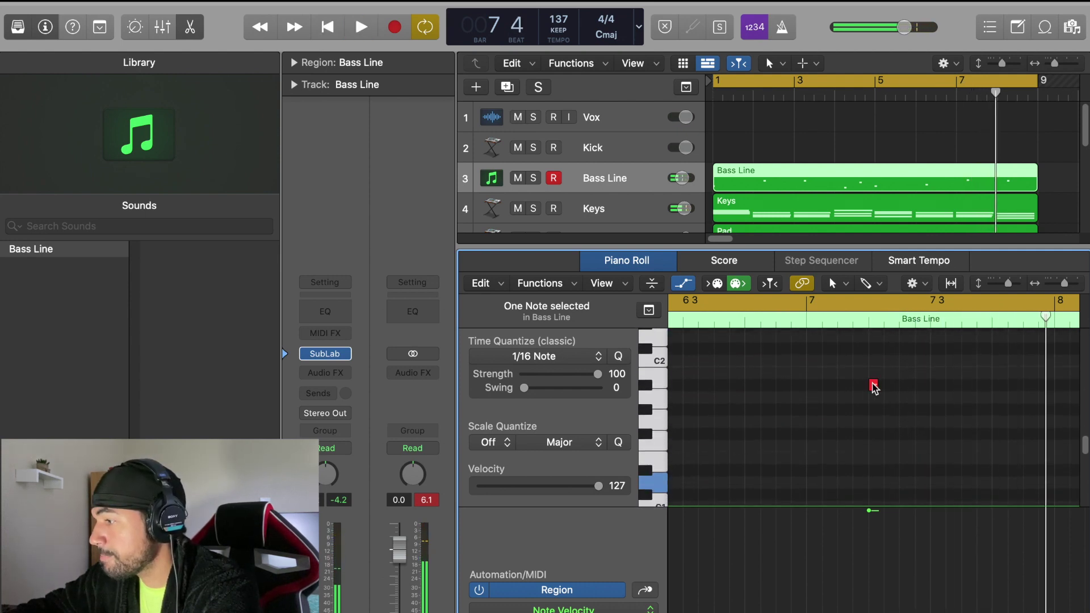
left_click_drag(873, 385, 874, 434)
key("space")
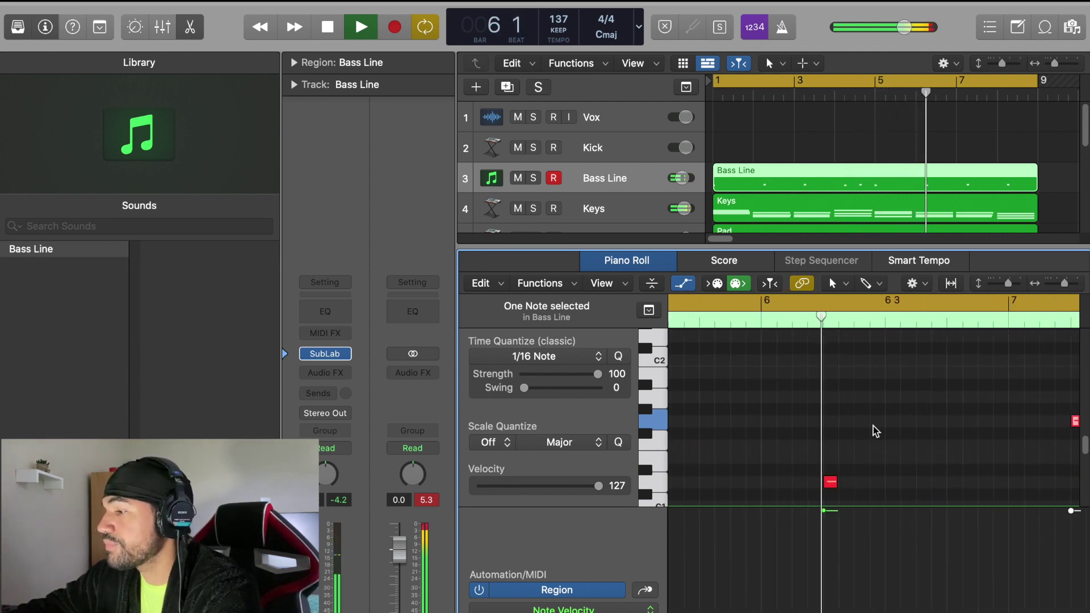
Try the bass note at bar 6 beat 2 on A0 and on A♯0, playing the loop to judge each pitch.
key("space")
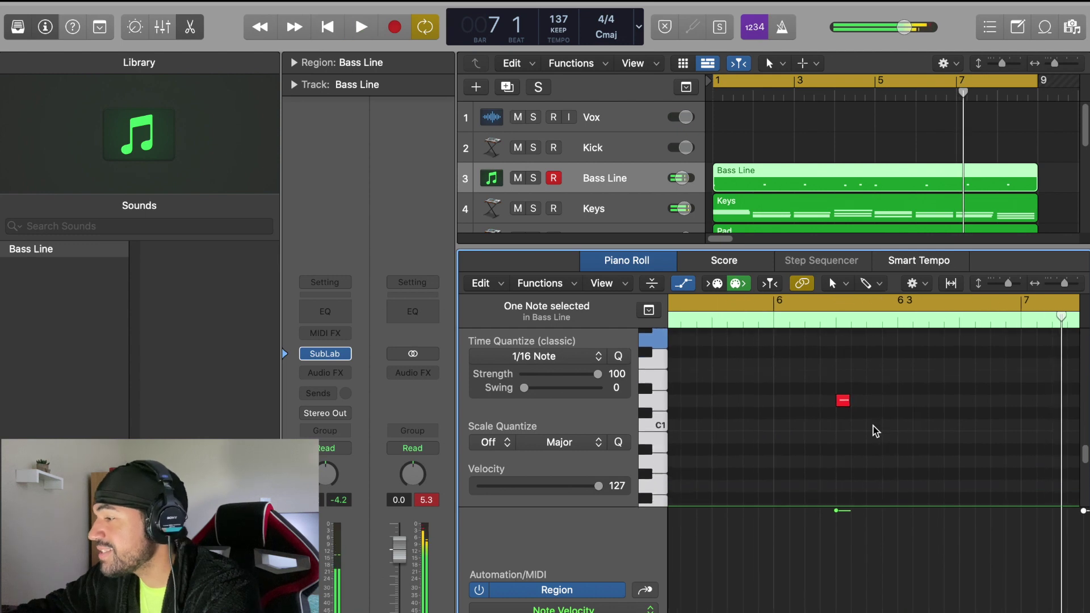
scroll(874, 431, "down", 2)
left_click_drag(842, 396, 843, 459)
key("Return")
key("space")
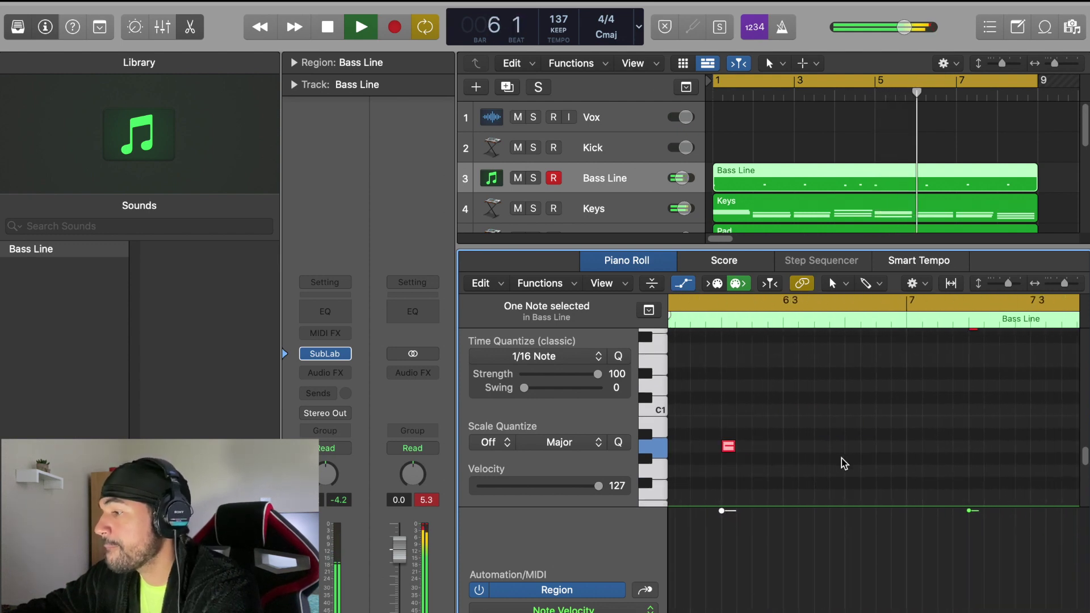
left_click_drag(729, 448, 730, 439)
key("space")
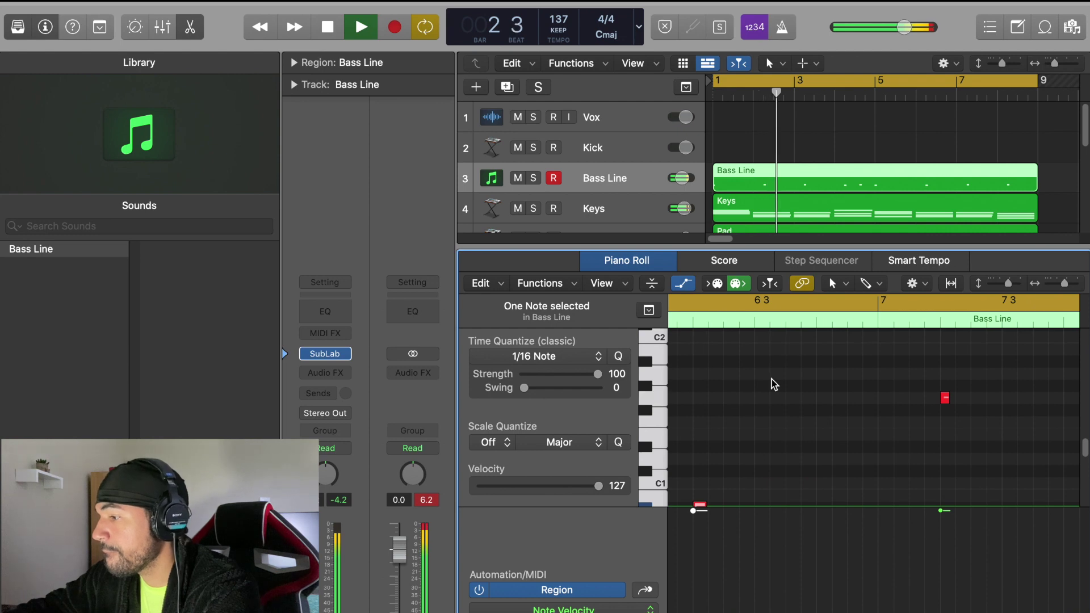
Raise the bass note at bar 6 beat 2 to G1 and listen through to bar 8.
left_click(799, 402)
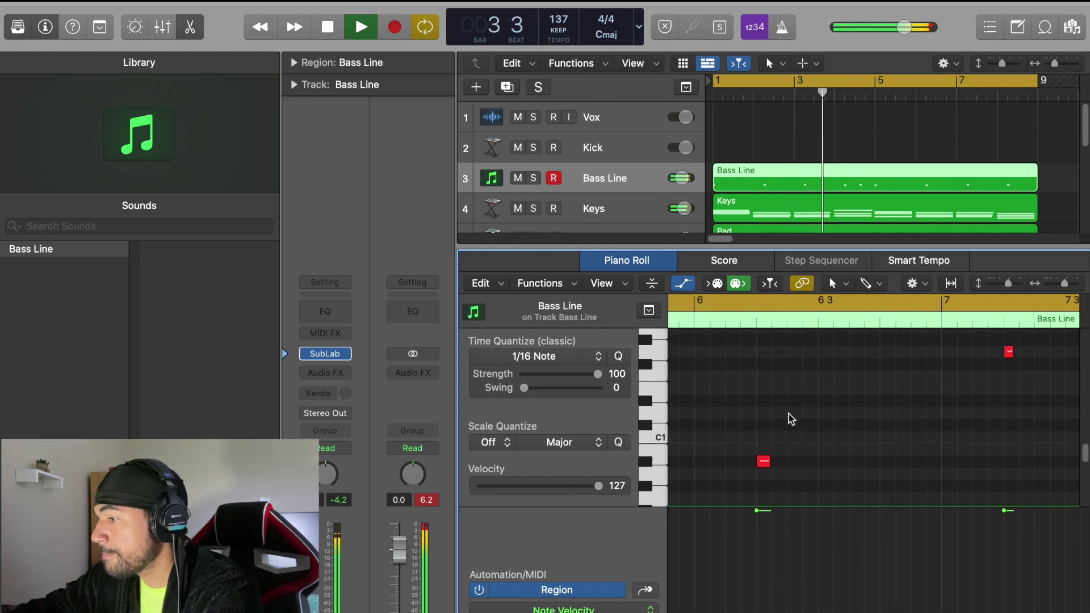
left_click_drag(763, 462, 764, 361)
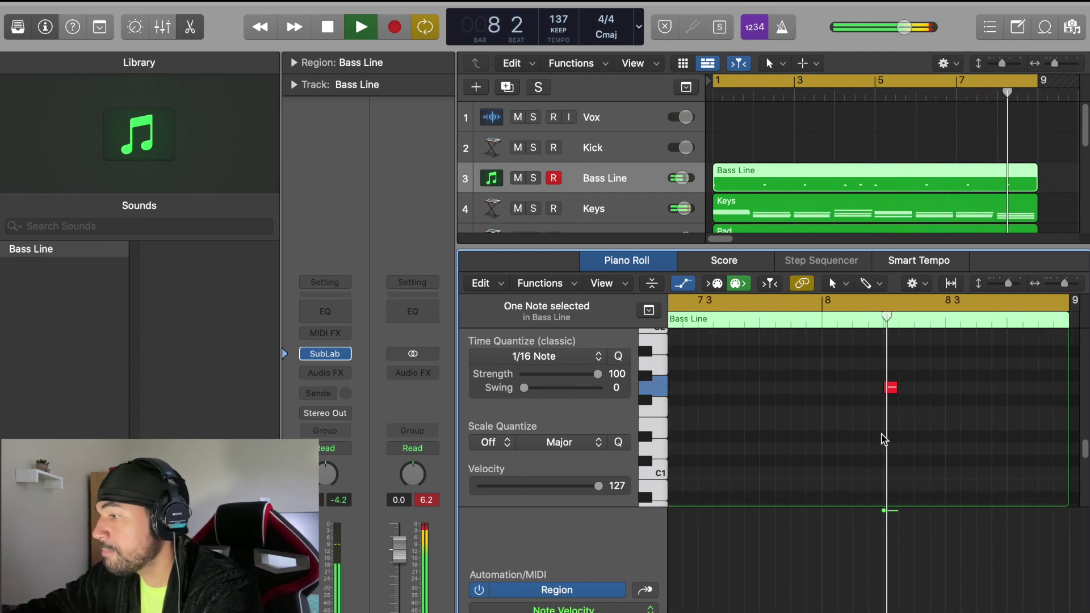
key("space")
Try the bar 8 bass note at D♯1 and compare it with the lowest note of the Keys chord at bar 8.
left_click_drag(890, 390, 892, 440)
key("space")
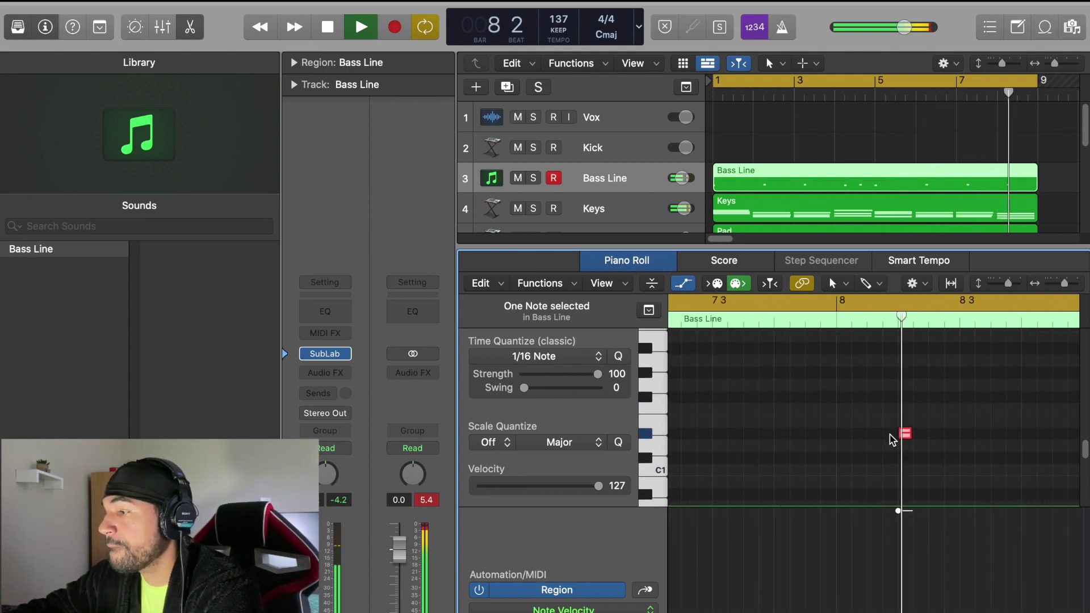
key("space")
left_click(966, 206)
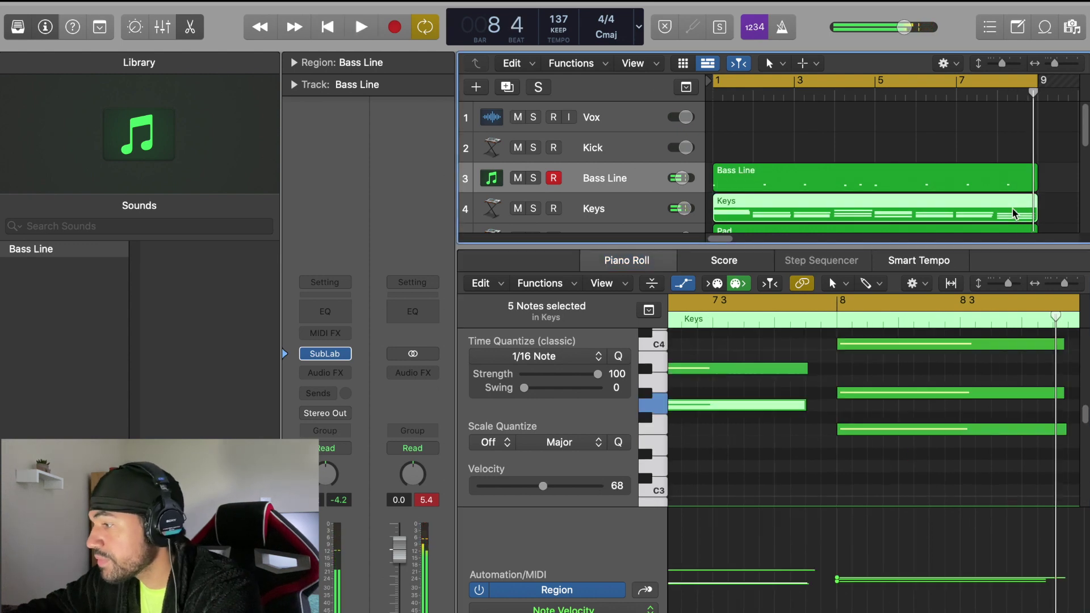
left_click(891, 430)
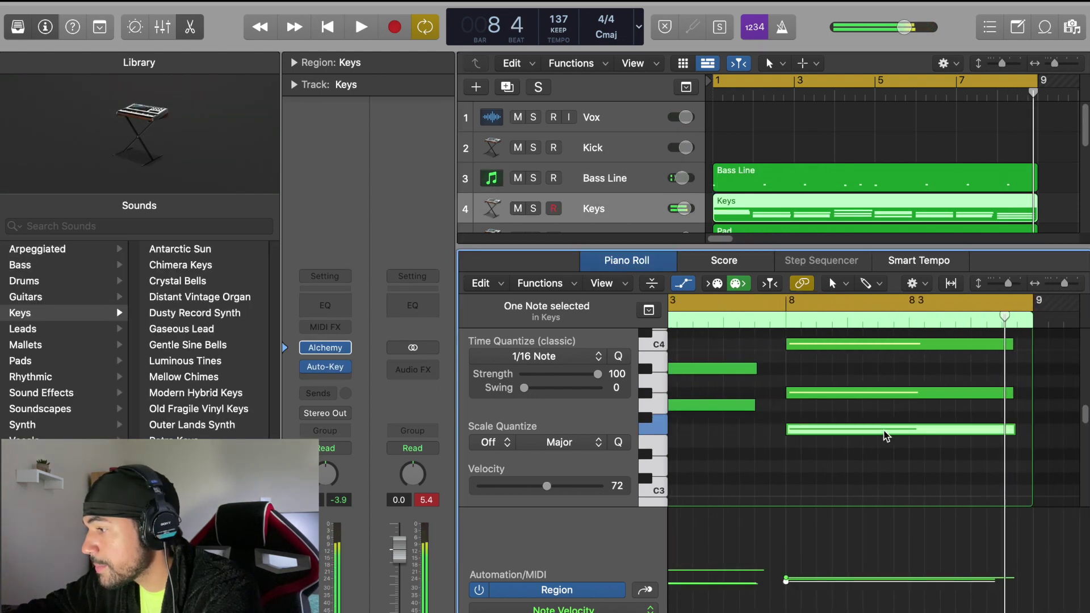
Raise the bar 8 bass note to F1 to match the Keys chord's lowest note and play the result.
left_click(987, 173)
left_click(871, 409)
left_click_drag(854, 405, 853, 384)
key("space")
key("space")
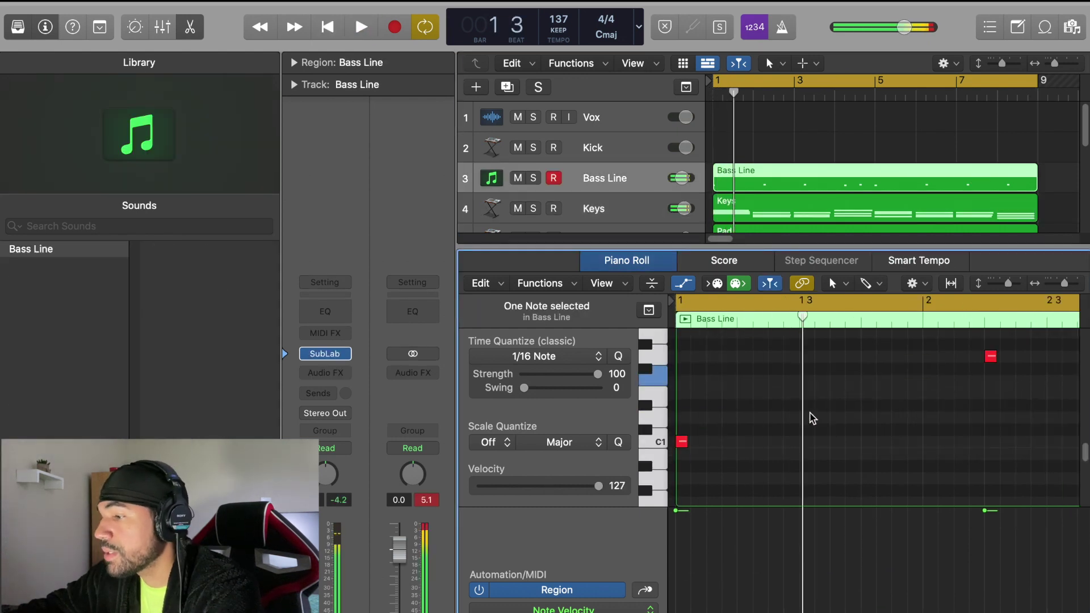
Transpose all notes of the Bass Line region down 12 semitones and play the loop.
left_click(816, 418)
key("super+a")
right_click(684, 440)
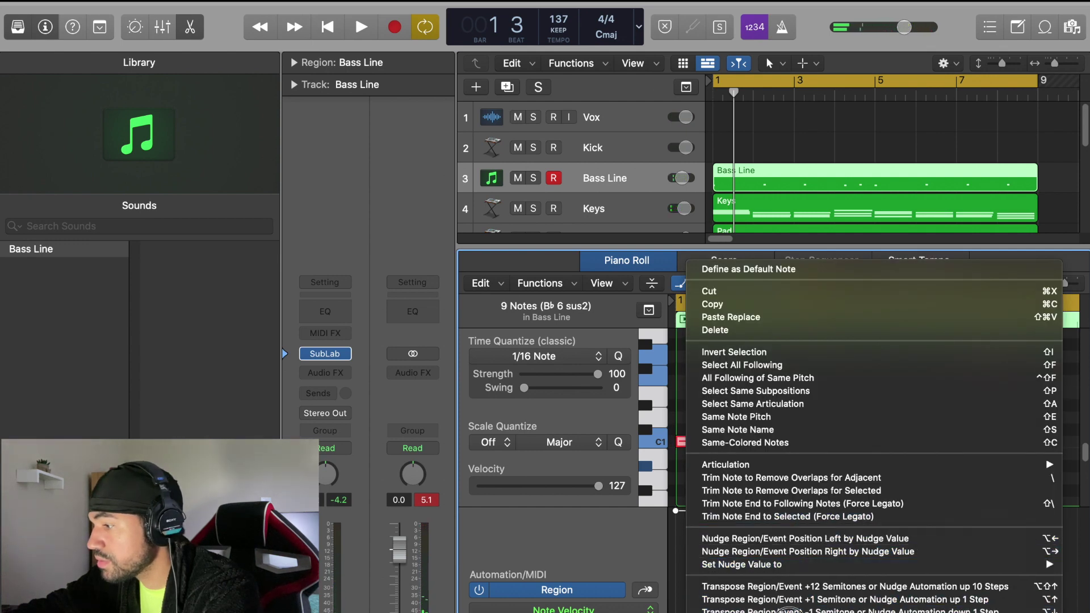
left_click(791, 601)
key("space")
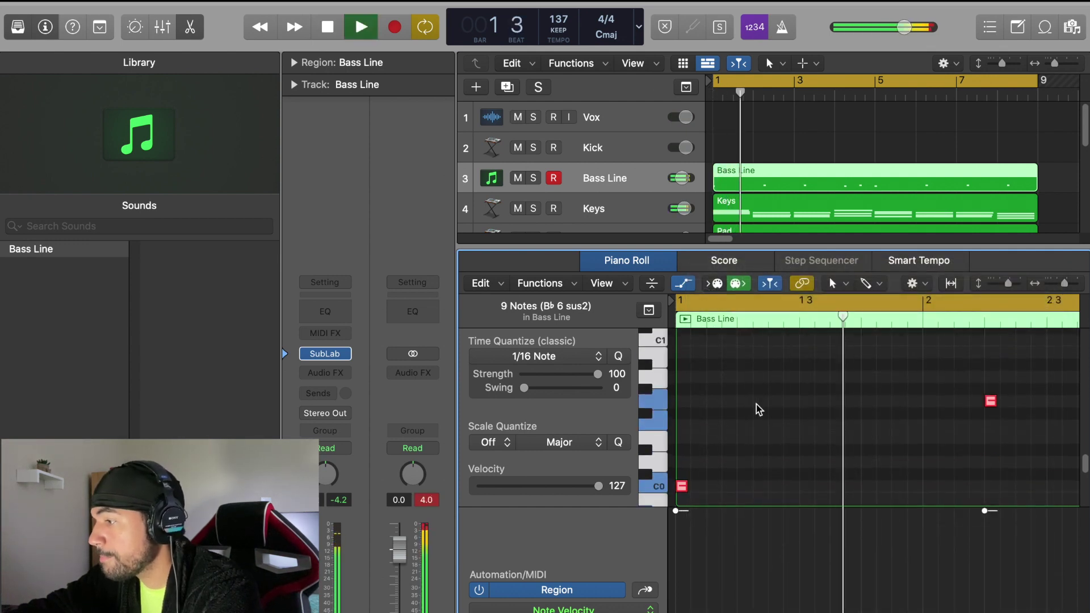
Open the SubLab instrument, set the volume envelope's release to 3.5 s and the synth's mixer level to -2.0 dB.
left_click(326, 355)
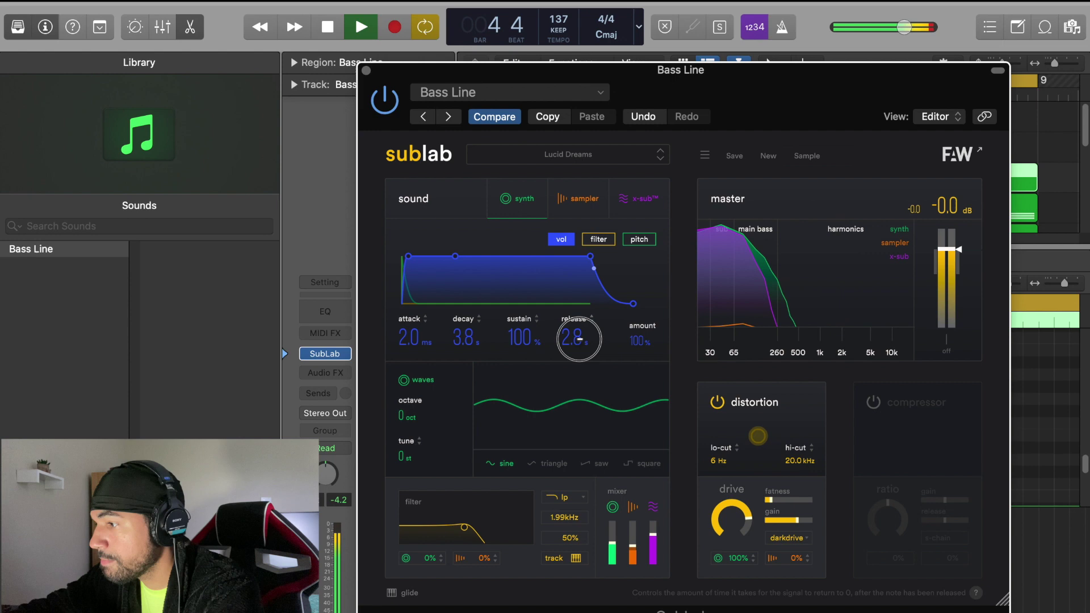
left_click_drag(579, 339, 579, 330)
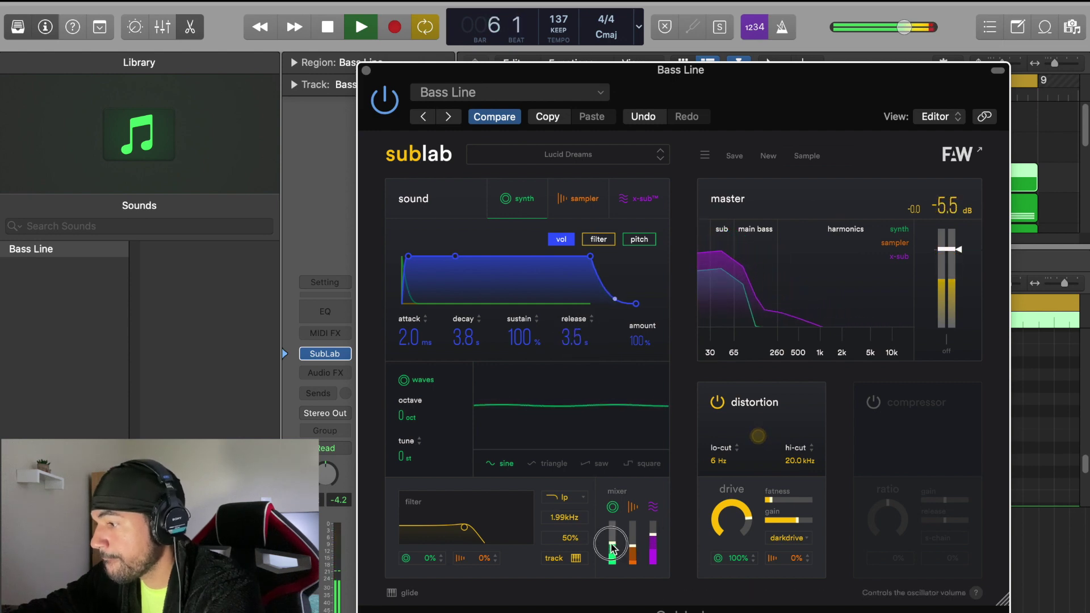
left_click_drag(612, 548, 612, 536)
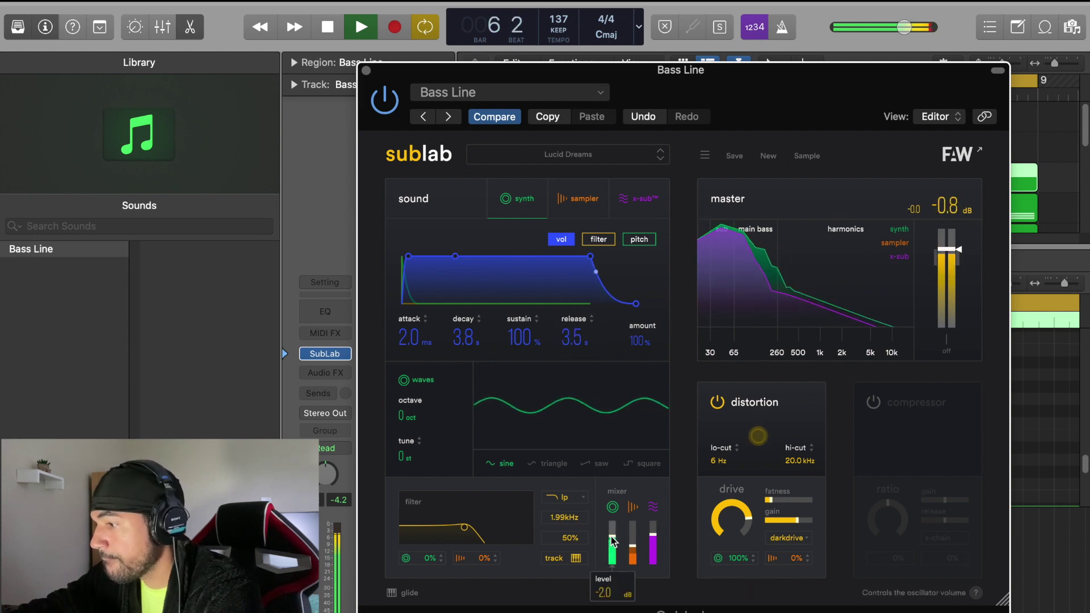
Try SubLab's overdrive distortion type together with a triangle oscillator wave.
left_click(788, 540)
left_click(792, 570)
left_click(553, 463)
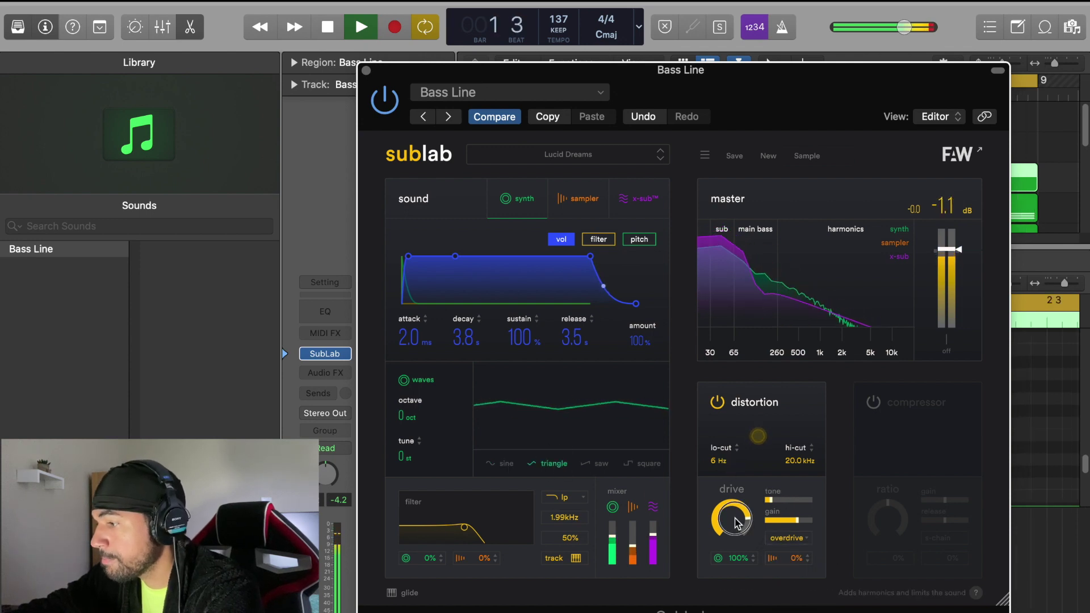
Reduce the distortion drive slightly and shorten the volume envelope to a 1.0 ms attack and 2.9 s release.
left_click_drag(736, 518, 736, 531)
left_click_drag(414, 338, 414, 348)
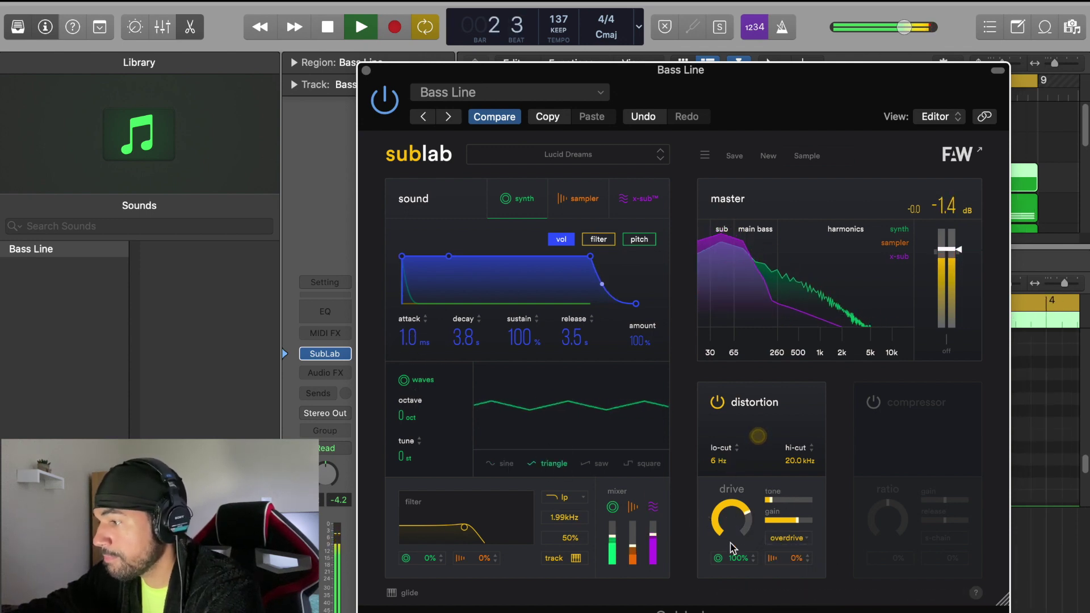
left_click_drag(570, 339, 570, 347)
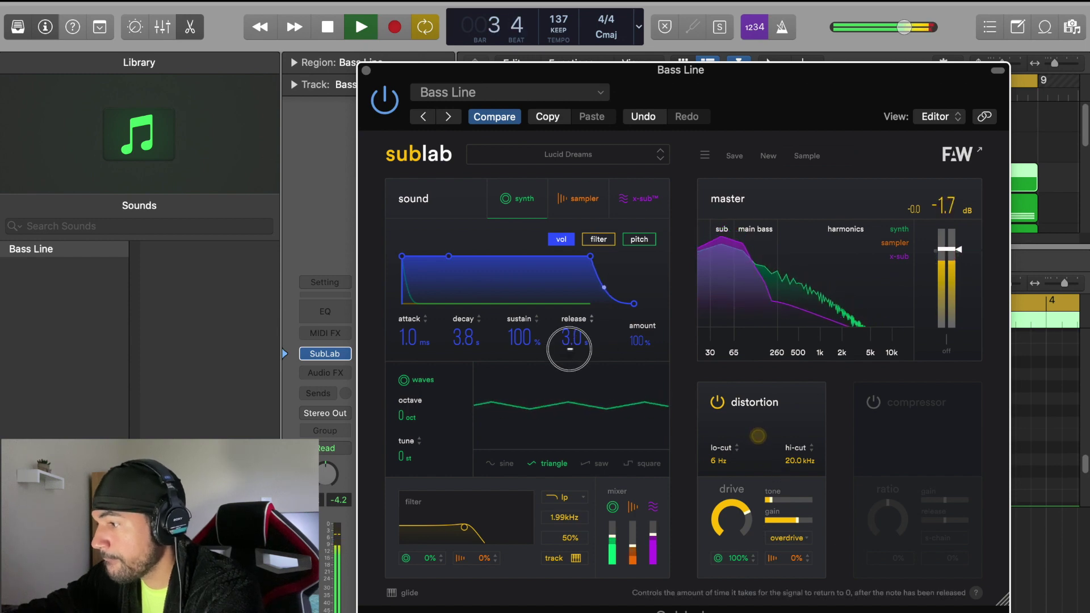
Return the oscillator to a sine wave and the distortion type to darkdrive, and close SubLab.
left_click(519, 468)
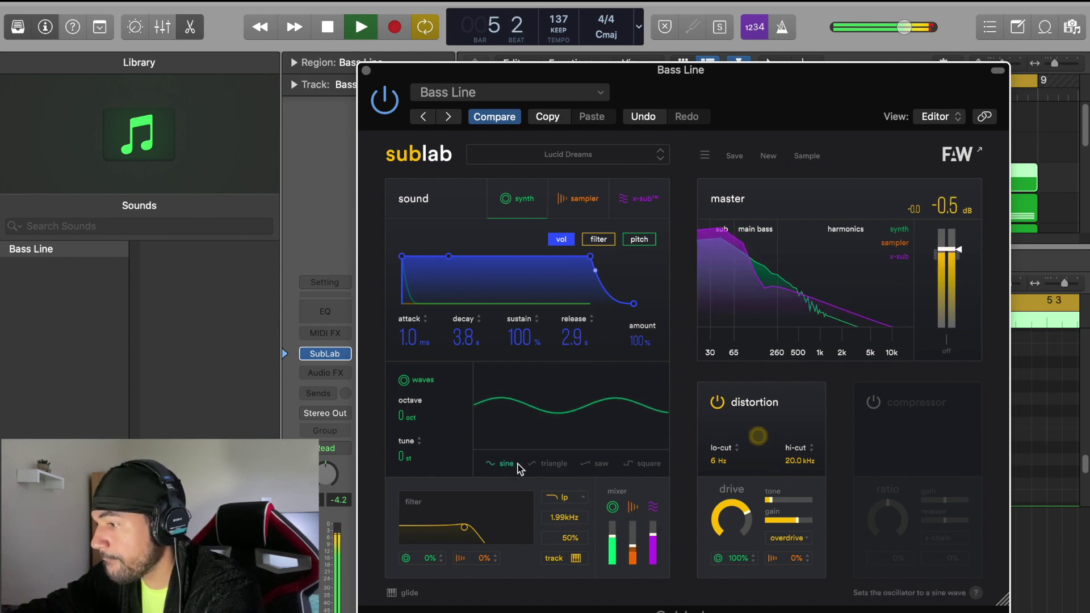
left_click(788, 538)
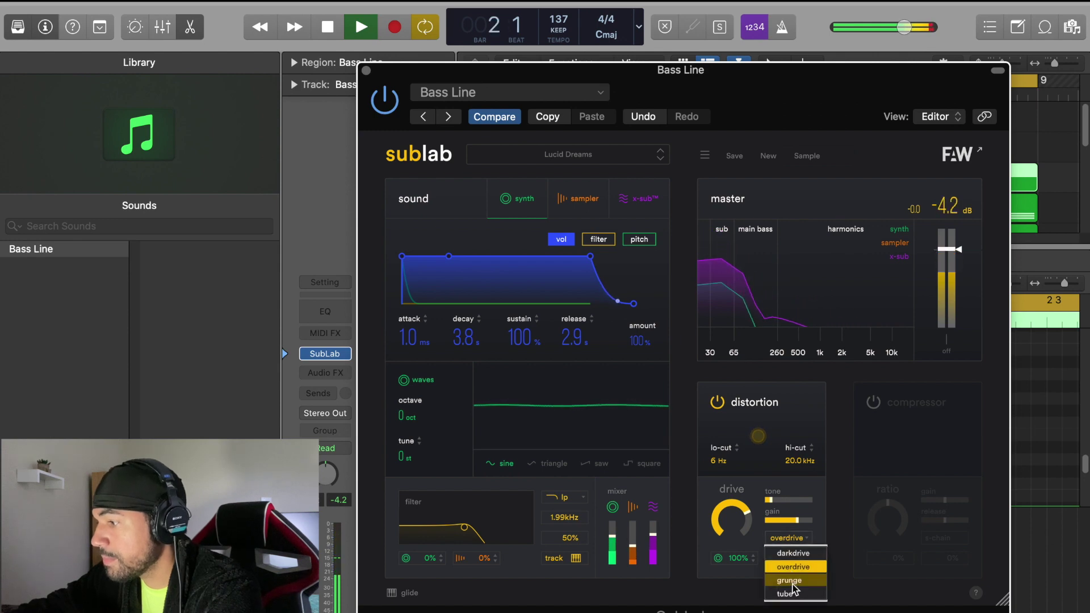
left_click(793, 553)
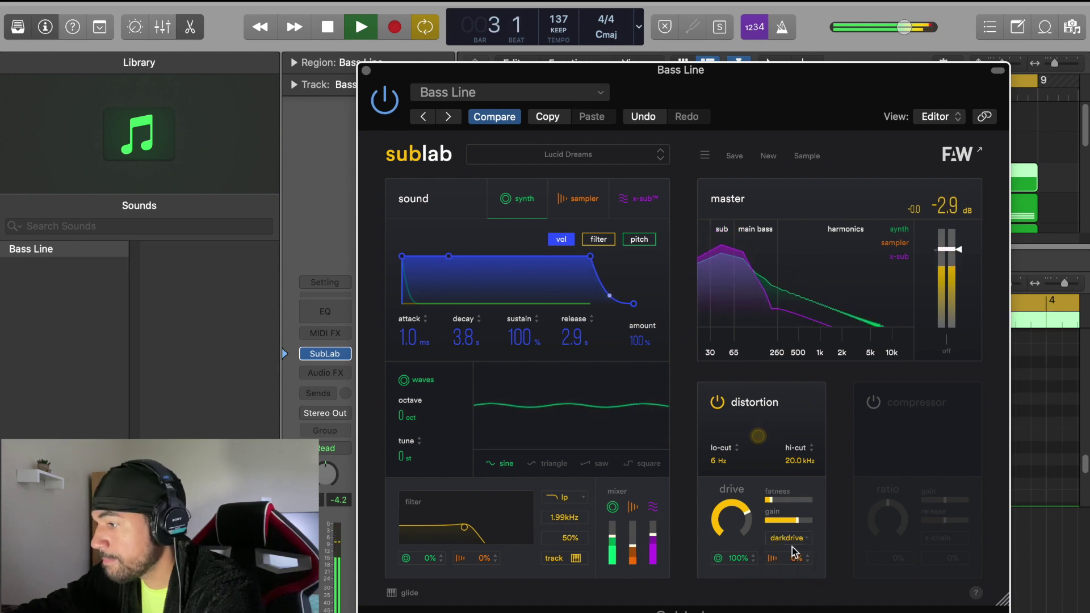
left_click(366, 70)
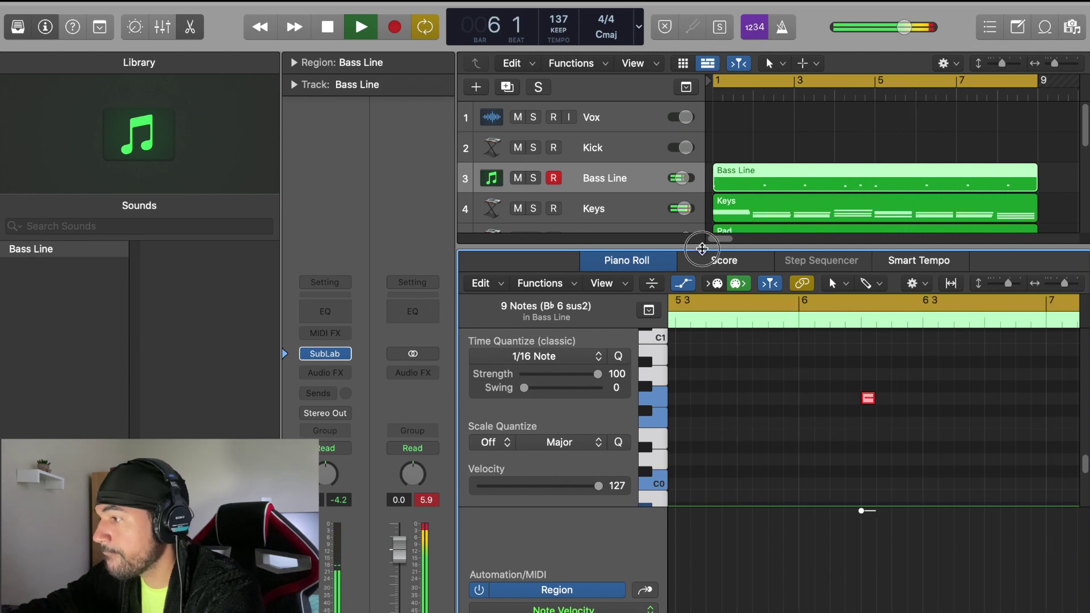
Enlarge the tracks area and rename both the Bass Line track and its region to 808.
left_click_drag(701, 244, 701, 408)
double_click(616, 177)
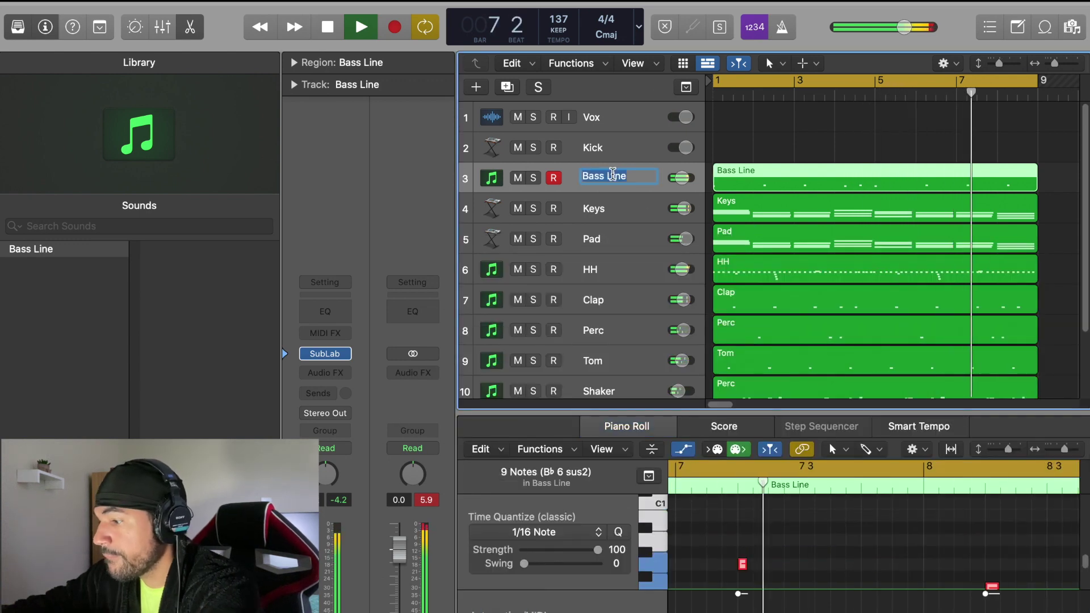
type("808")
left_click(743, 148)
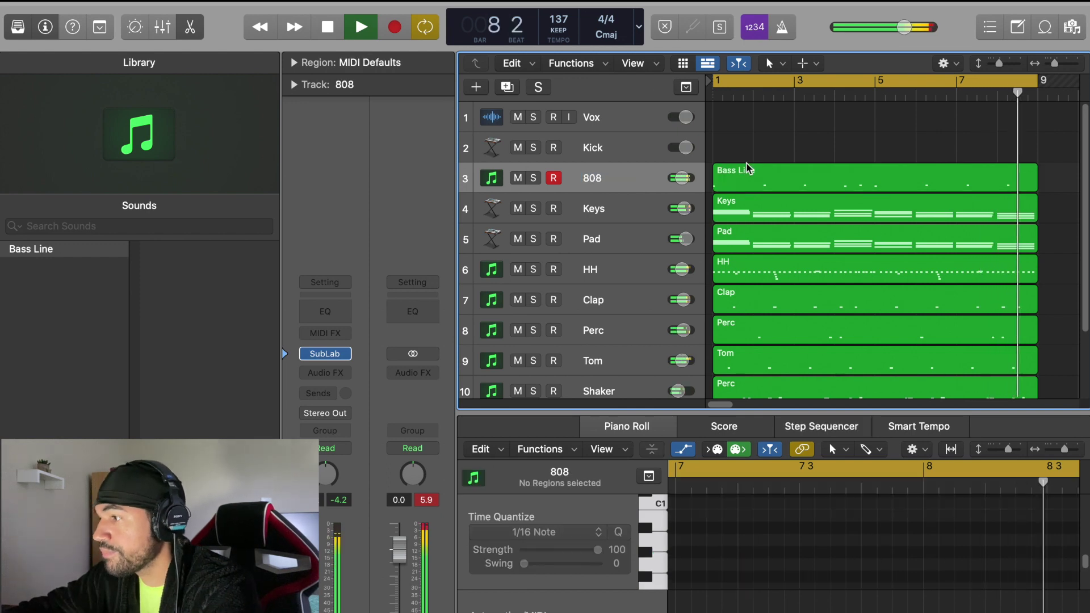
left_click(751, 184)
key("alt+shift+n")
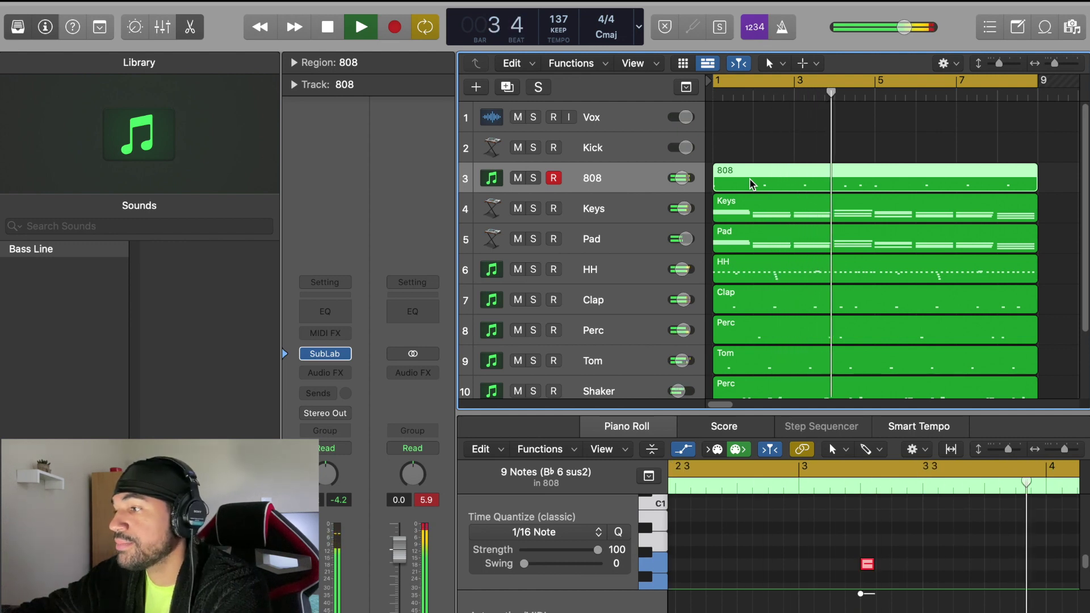
Stop playback and zoom out the arrangement until all ten tracks and the empty bars after bar 9 fit.
key("space")
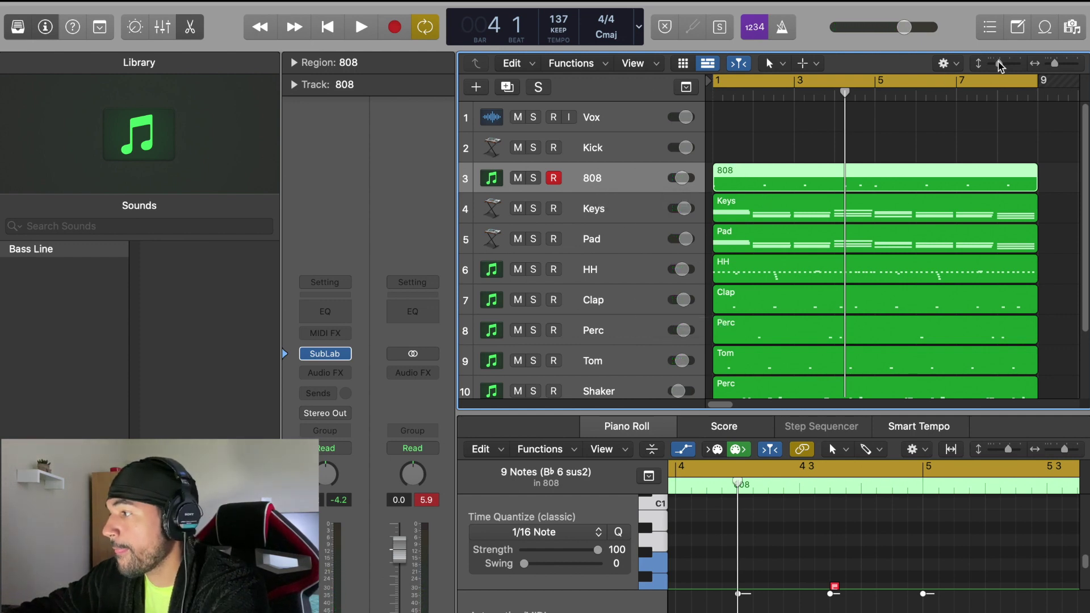
left_click_drag(999, 63, 1054, 64)
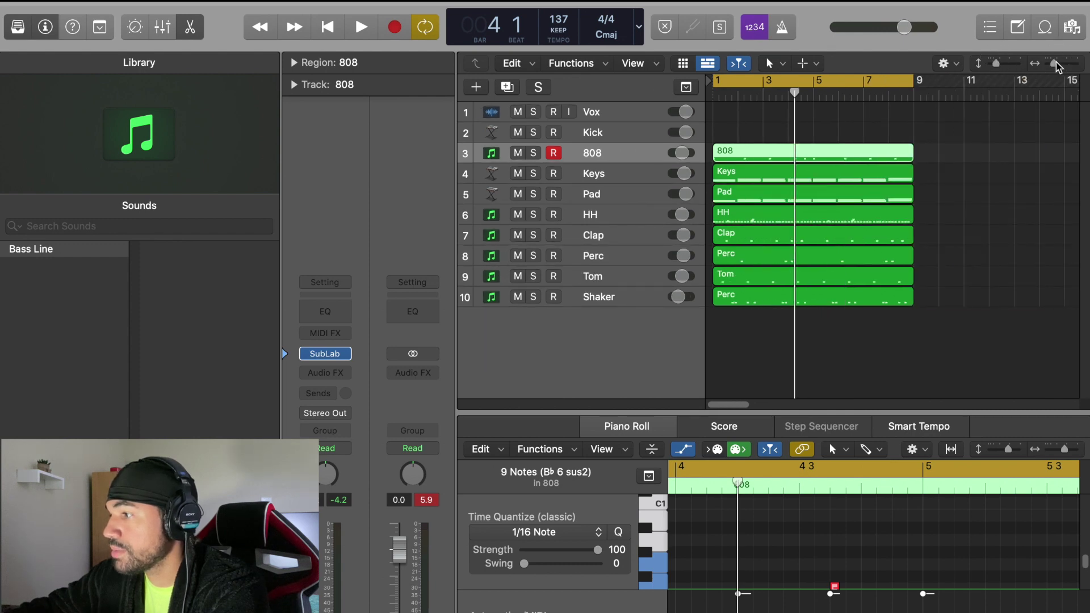
Reorder the tracks during playback so 808 sits below Pad and HH sits below Clap.
key("space")
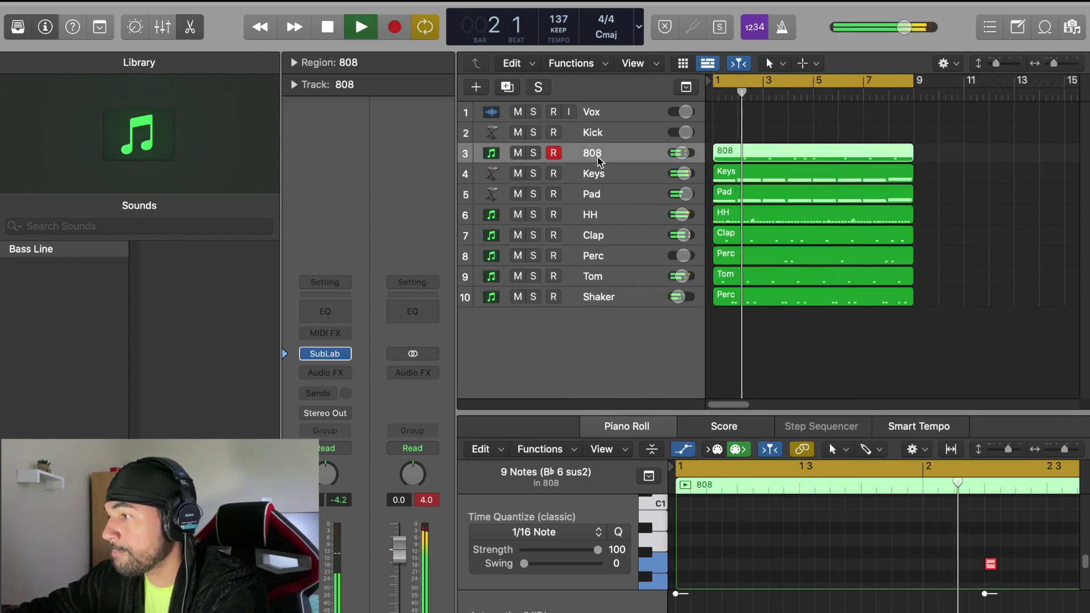
left_click_drag(591, 153, 594, 235)
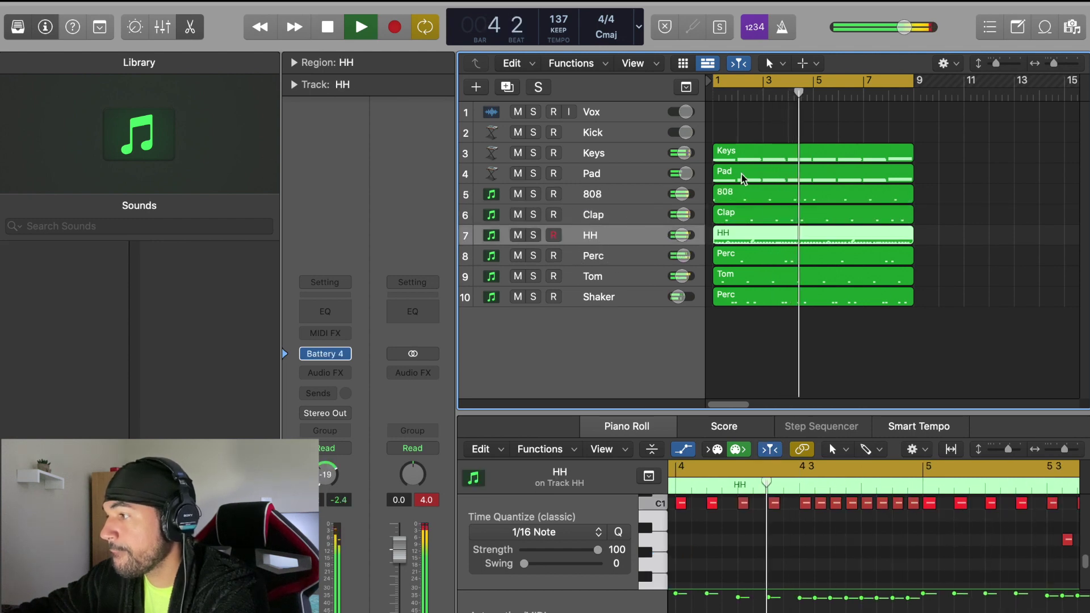
left_click(966, 176)
Create one software instrument track, move it directly below the 808 track, and stop playback.
left_click(476, 87)
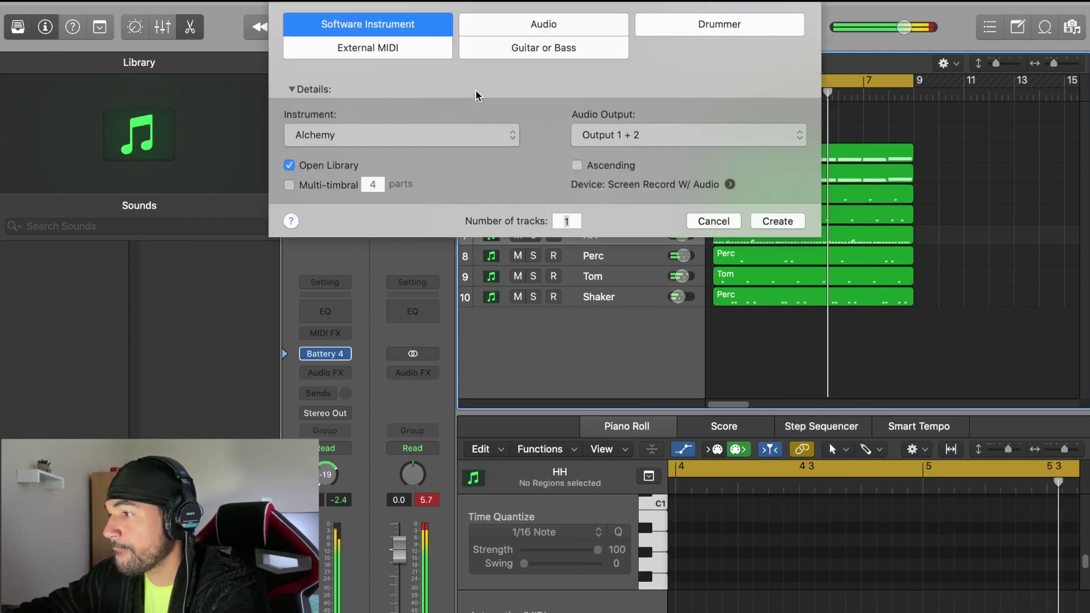
key("Return")
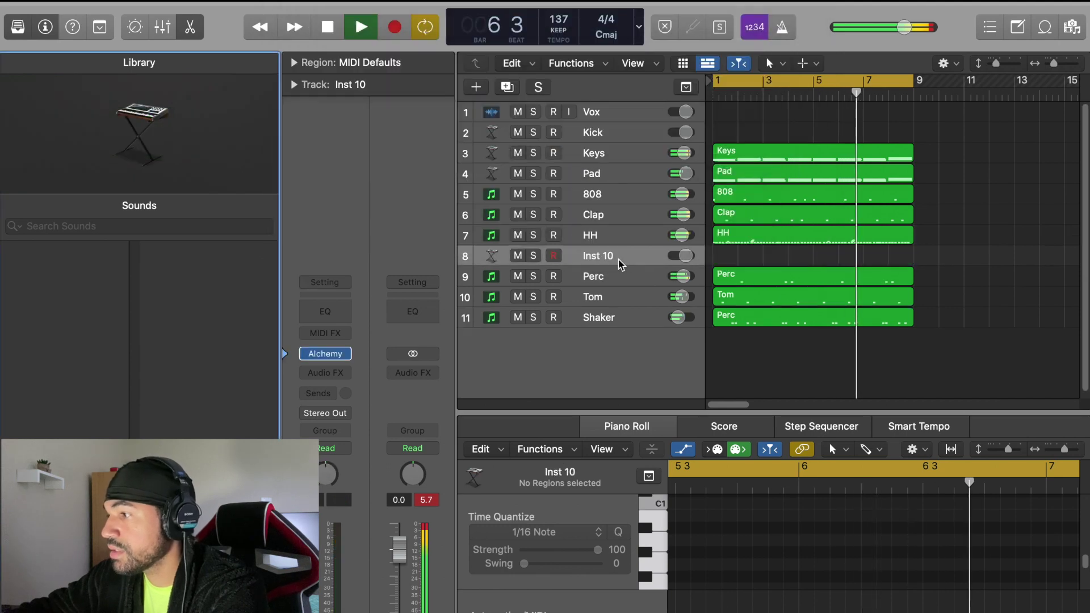
left_click_drag(625, 254, 619, 213)
key("space")
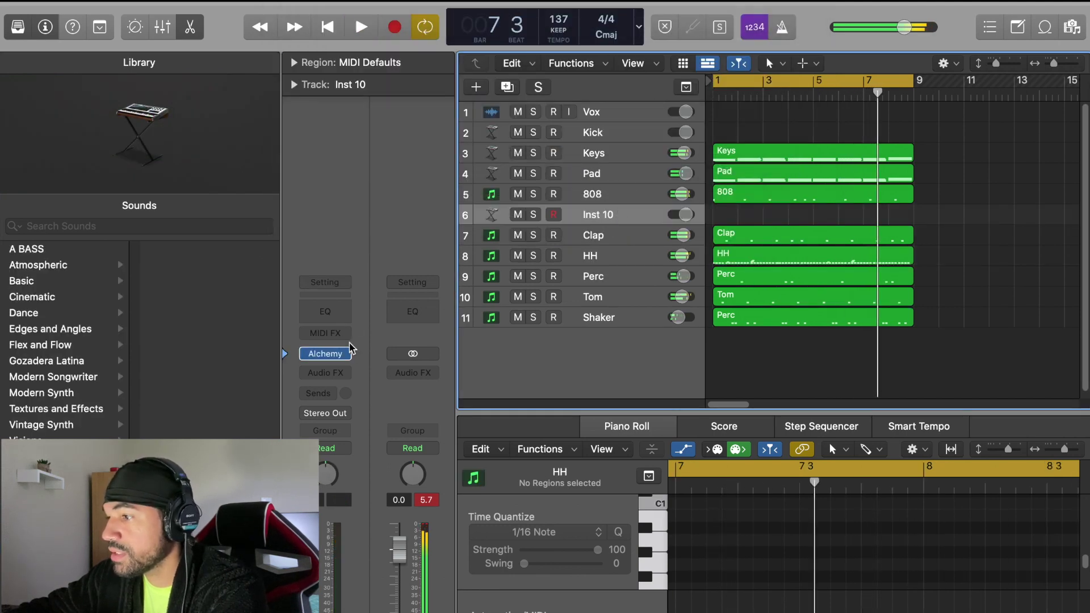
Replace Alchemy on the new track with Battery 4 and reposition its window so the whole interface fits.
left_click(347, 353)
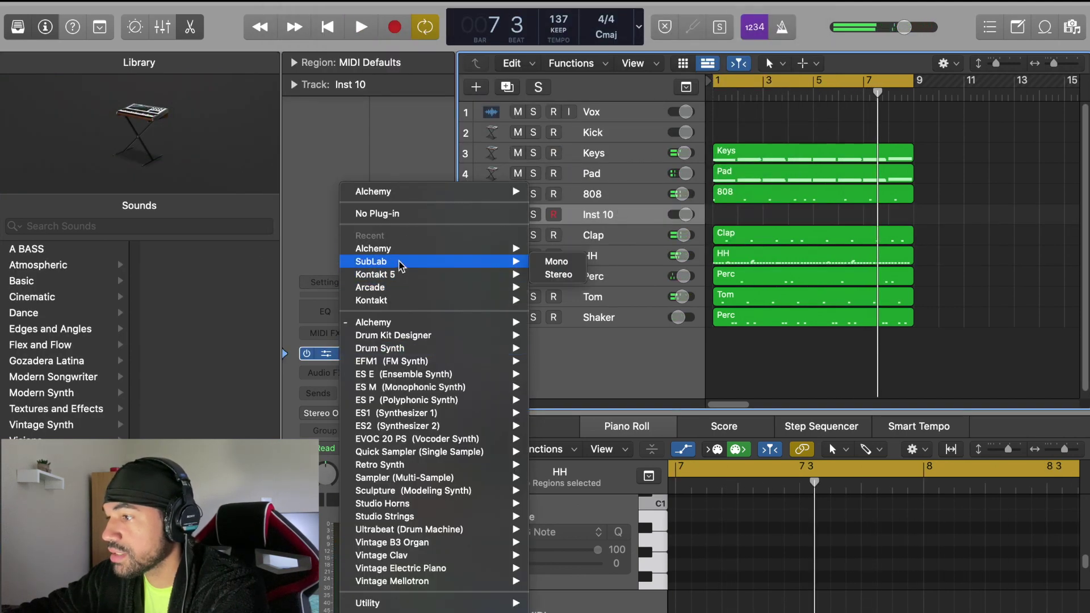
mouse_move(408, 352)
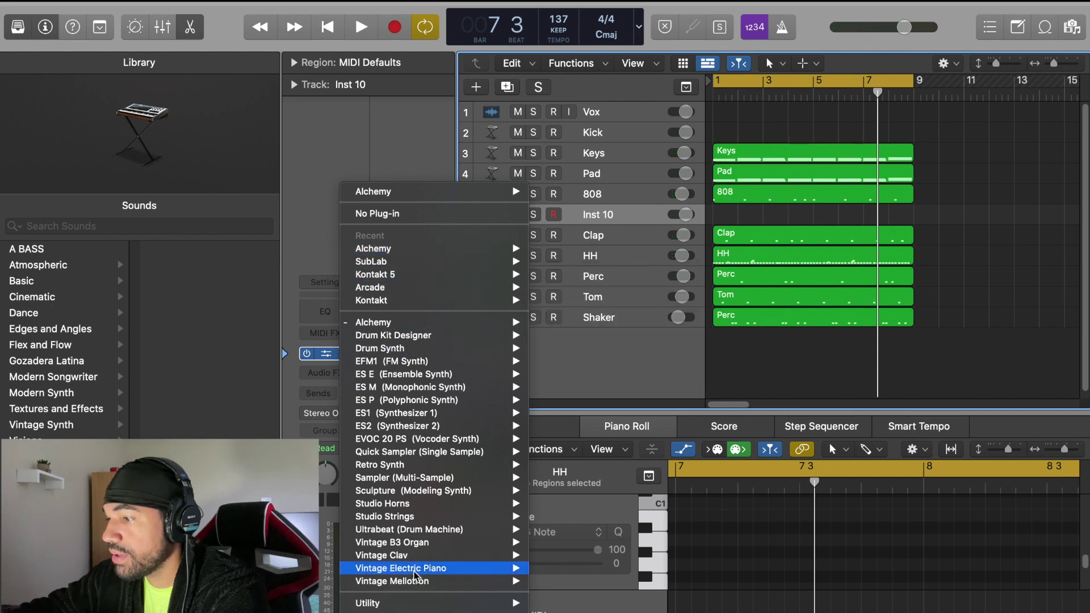
mouse_move(397, 612)
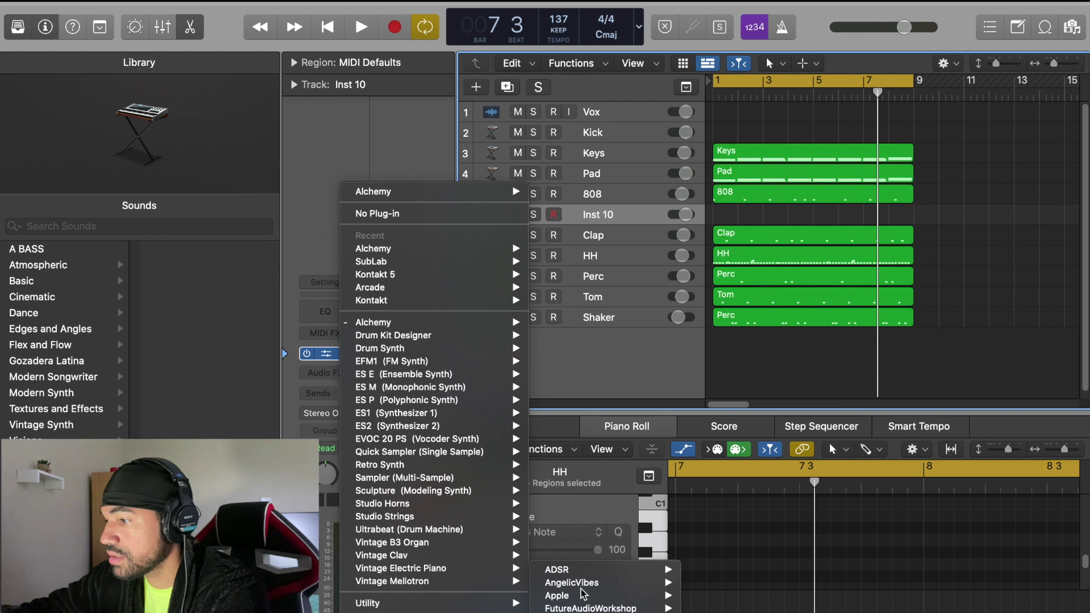
mouse_move(624, 612)
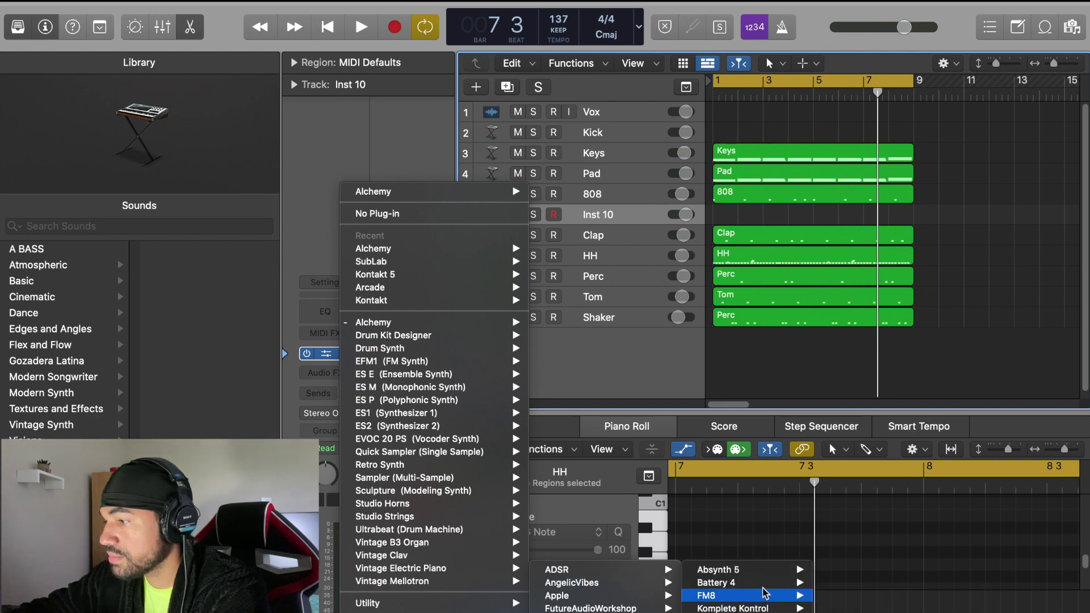
mouse_move(716, 583)
left_click(840, 596)
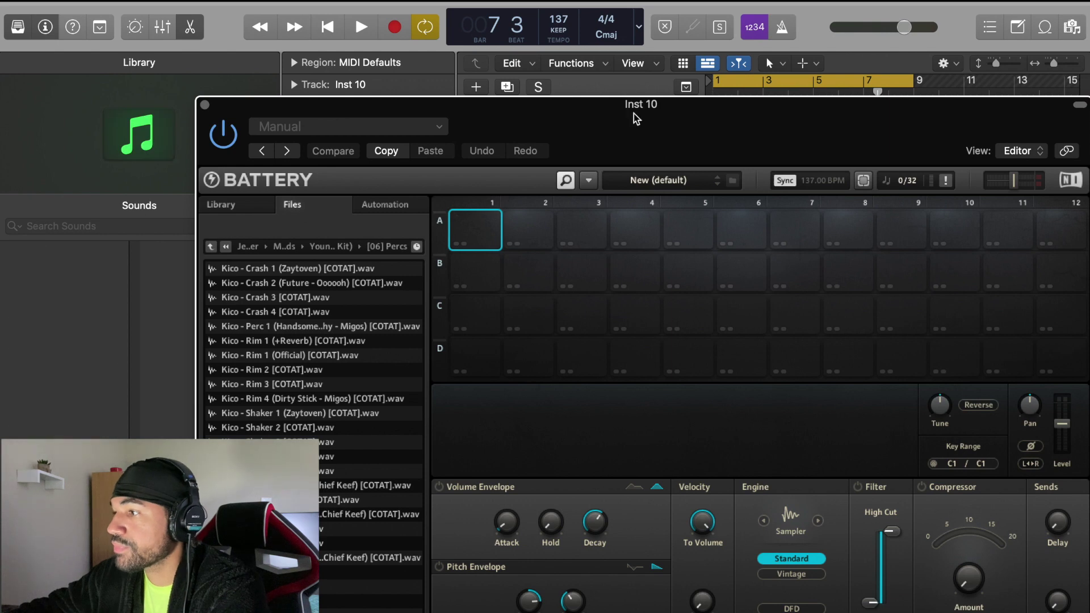
left_click_drag(634, 114, 514, 45)
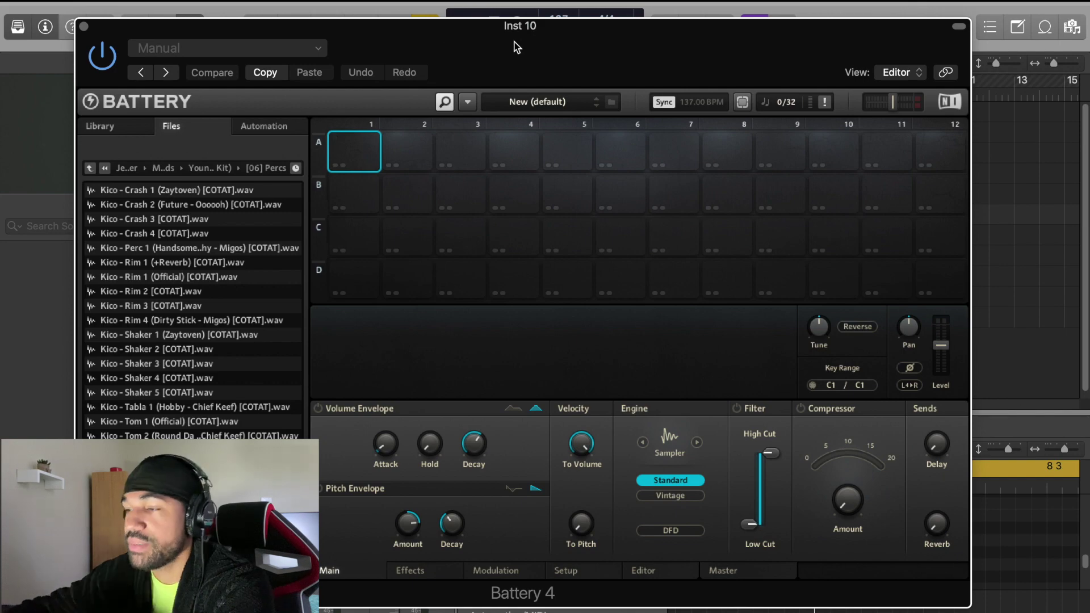
left_click_drag(407, 47, 447, 92)
Load Kico - Kick 4 [COTAT].wav from the [01] Kicks folder into cell A1 and shorten its volume envelope decay to 157.2 ms.
key("space")
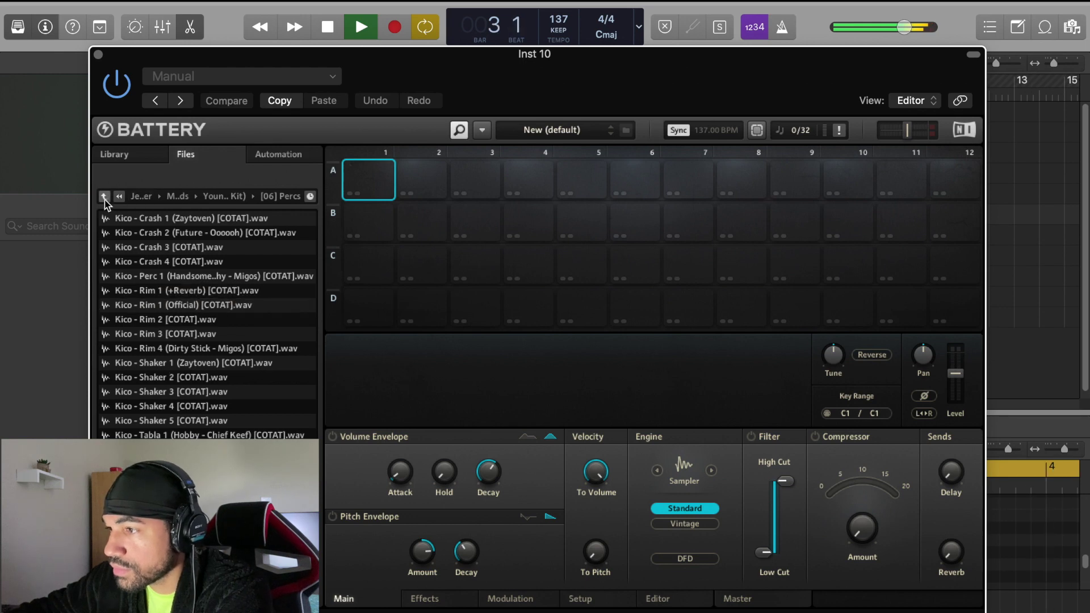
left_click(104, 197)
double_click(143, 220)
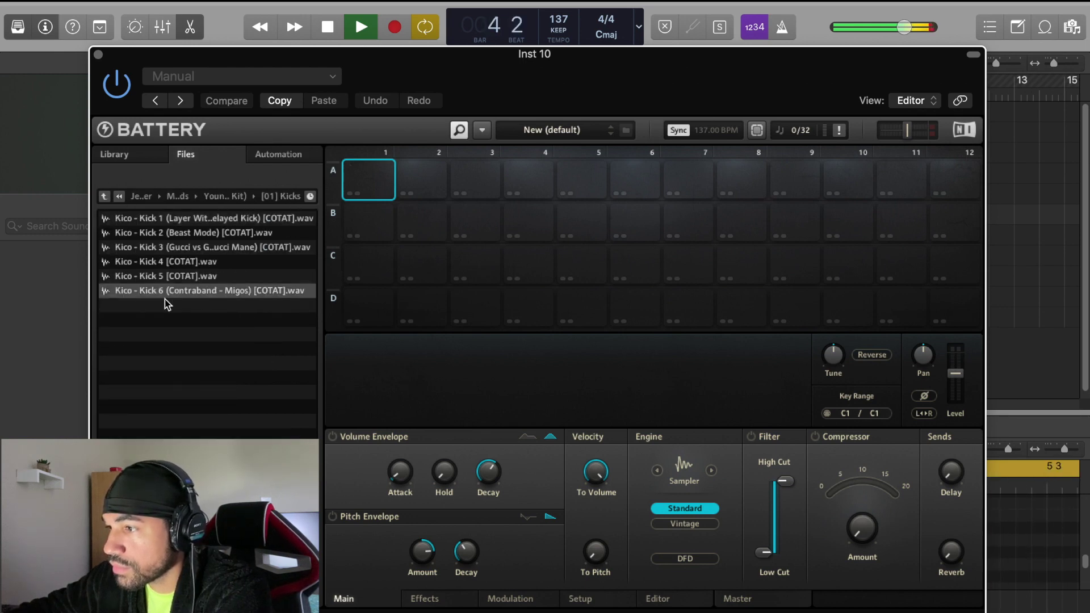
left_click(168, 277)
left_click(164, 263)
left_click_drag(164, 263, 363, 181)
key("space")
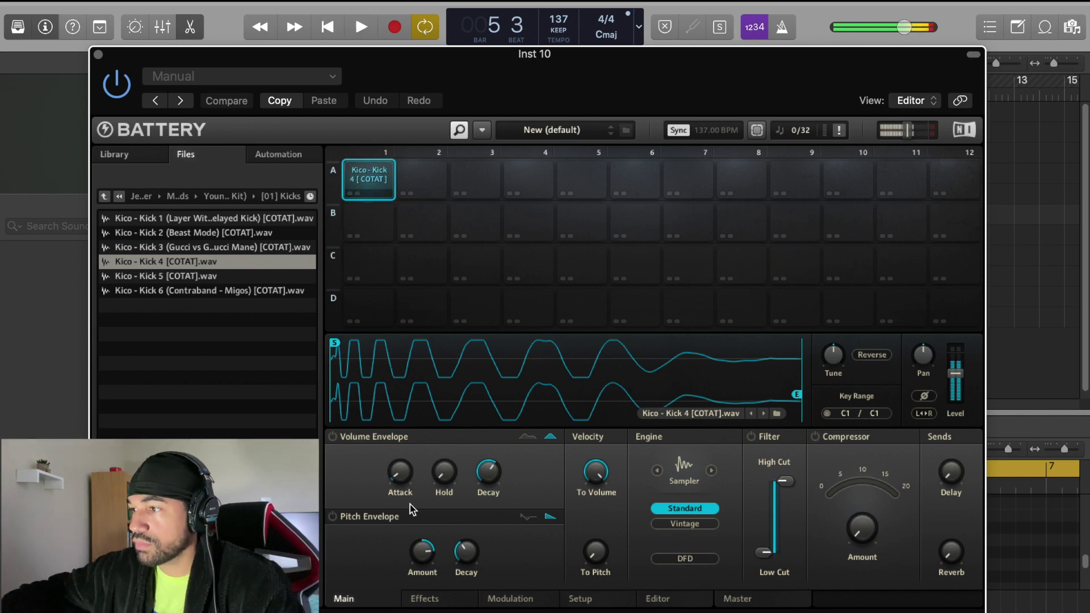
left_click(405, 476)
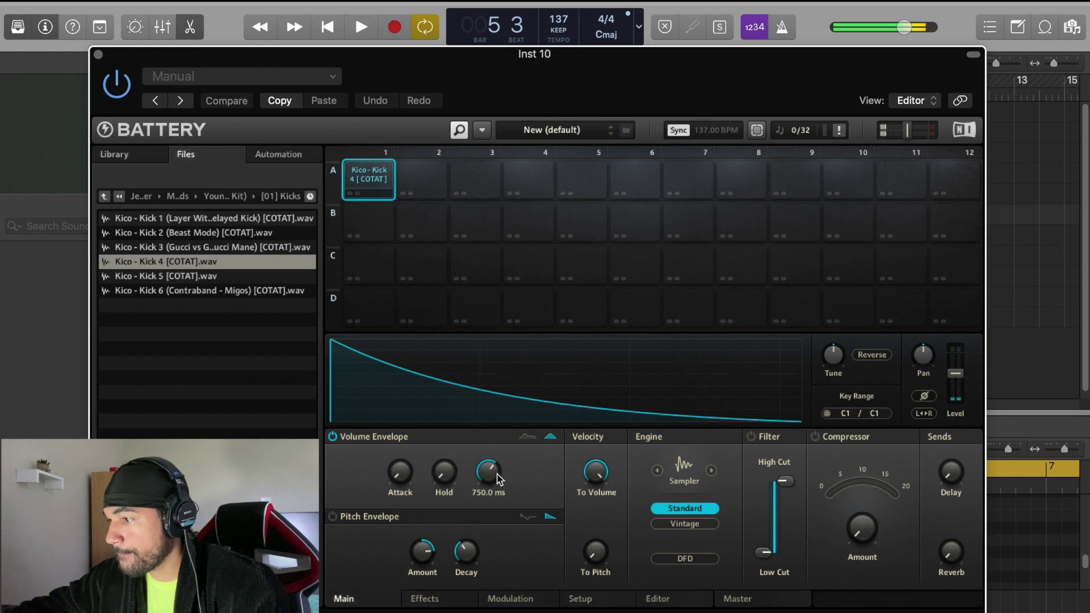
scroll(489, 473, "down", 5)
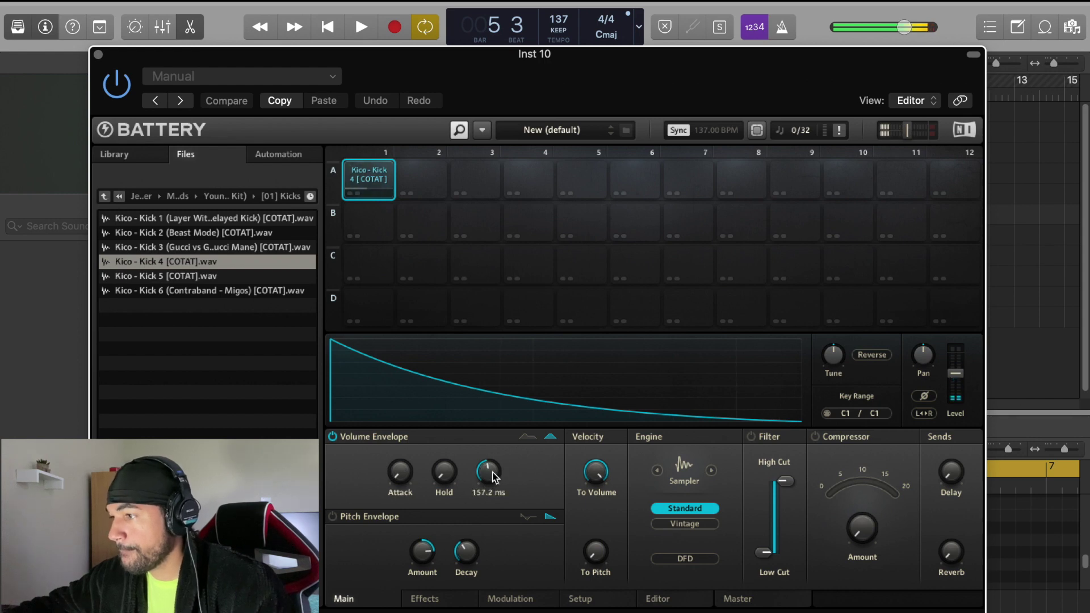
Audition the Kick 5 sample against Kick 4 in the file browser, and close Battery.
left_click(165, 276)
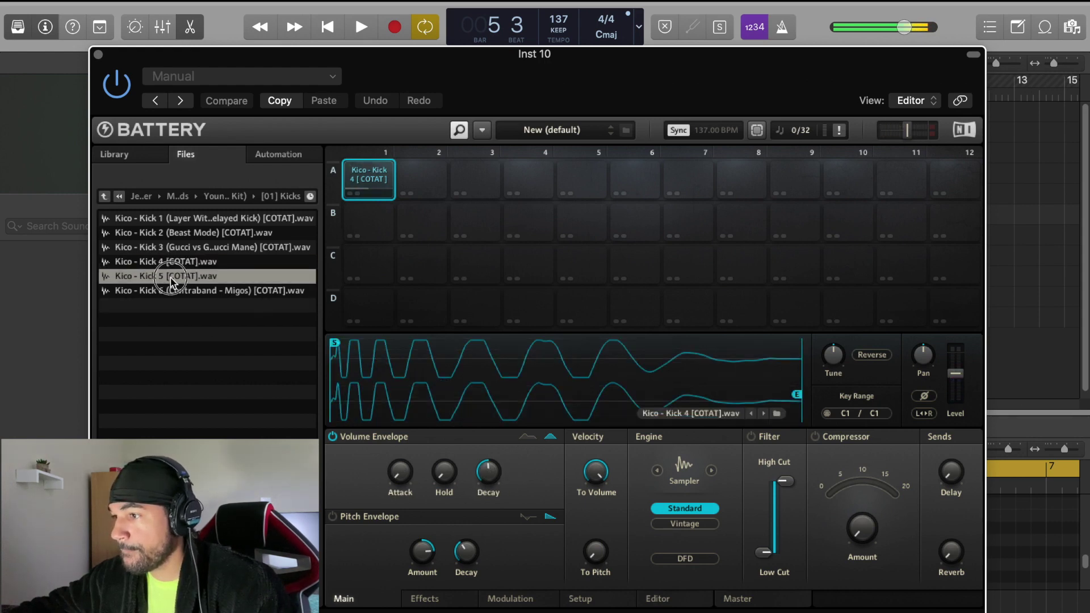
left_click(165, 265)
left_click(169, 277)
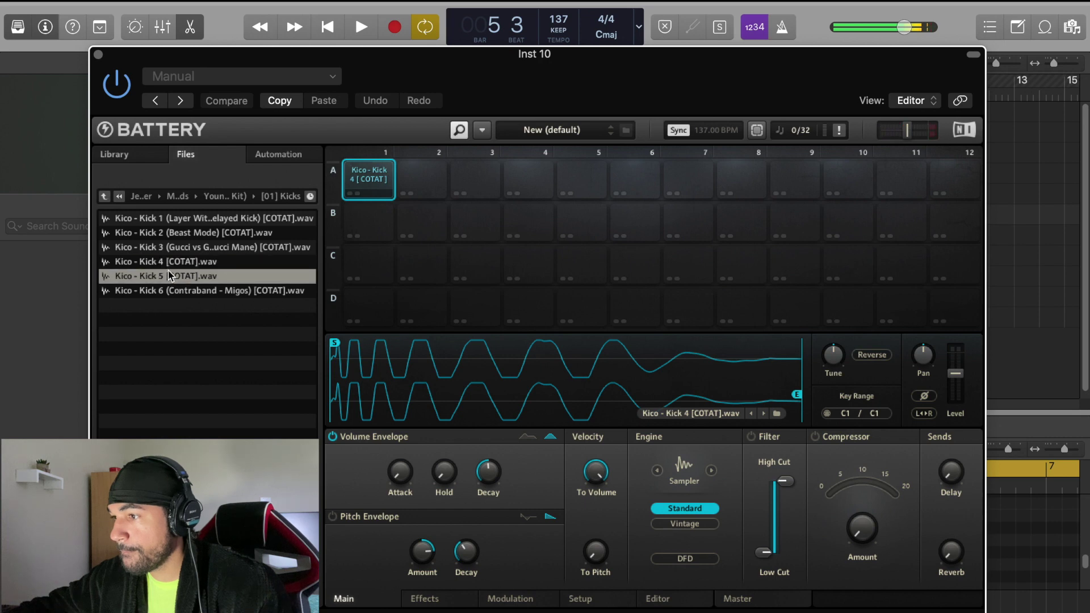
left_click(169, 268)
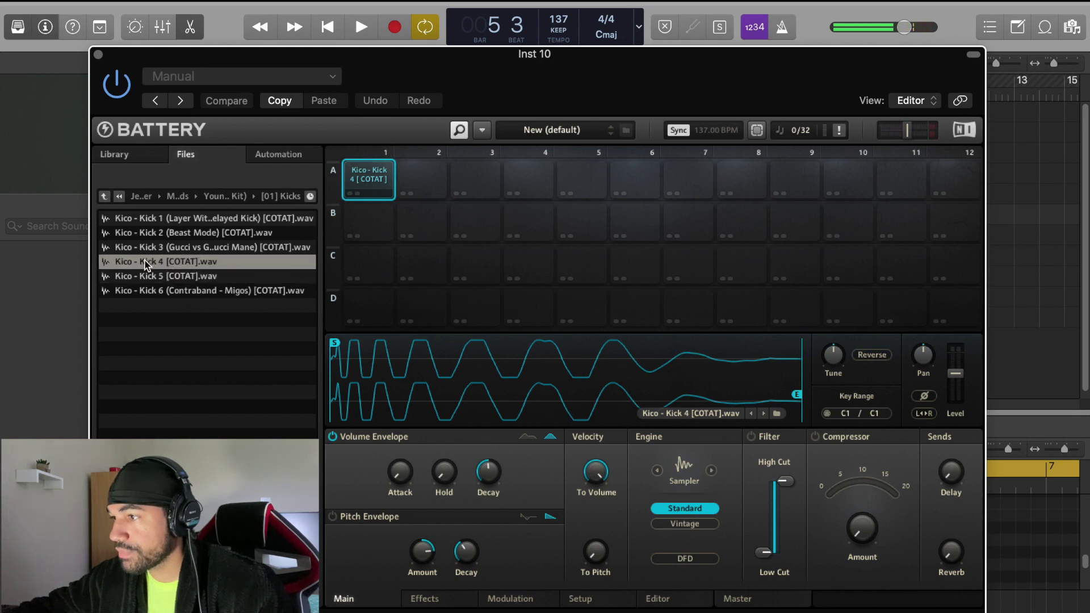
left_click(97, 55)
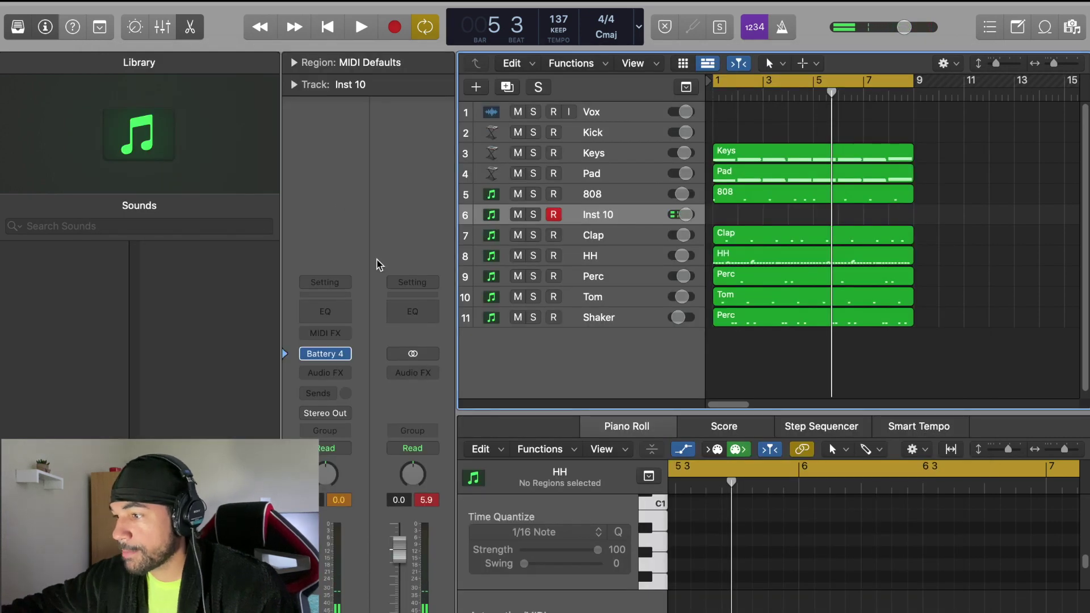
Record an eight-bar kick pattern on the new Battery track alongside the beat.
key("space")
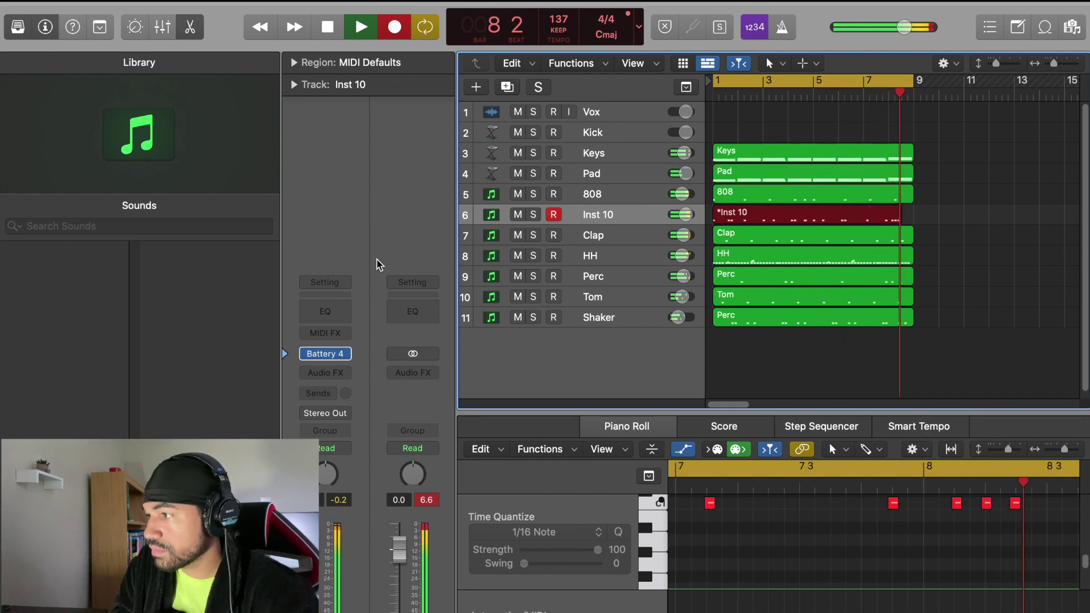
key("space")
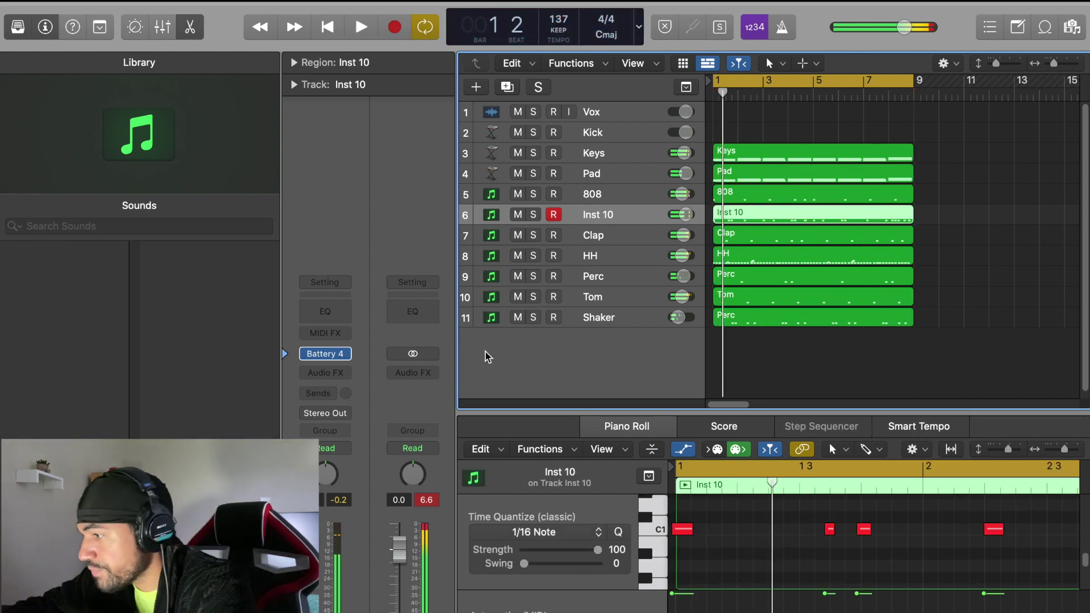
Show the recorded kick region in an enlarged Piano Roll and quantize all its notes to 1/16 Note.
double_click(841, 223)
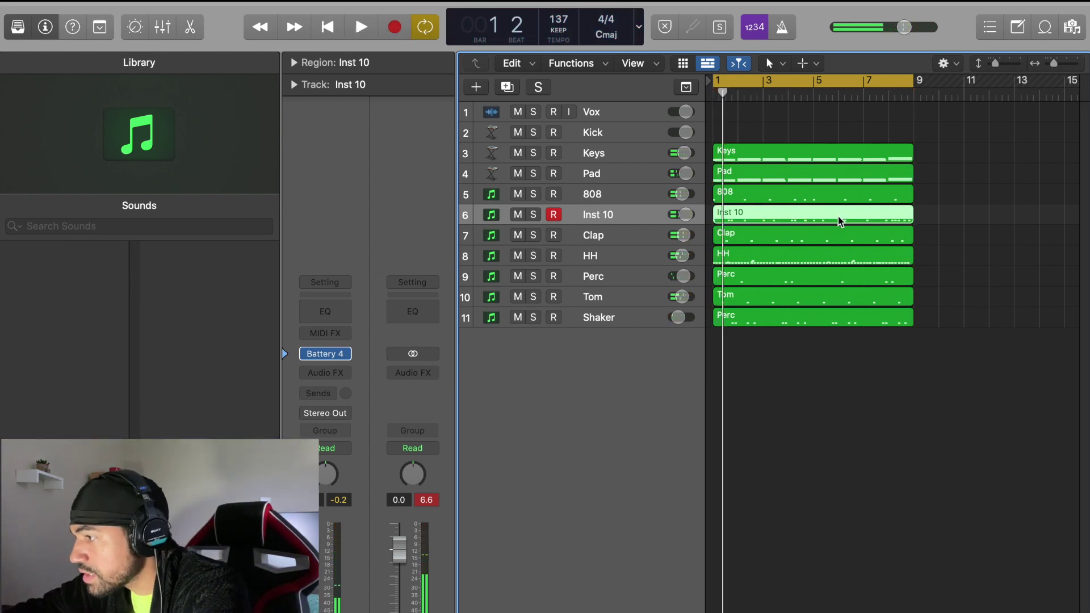
double_click(841, 222)
left_click_drag(783, 410, 784, 283)
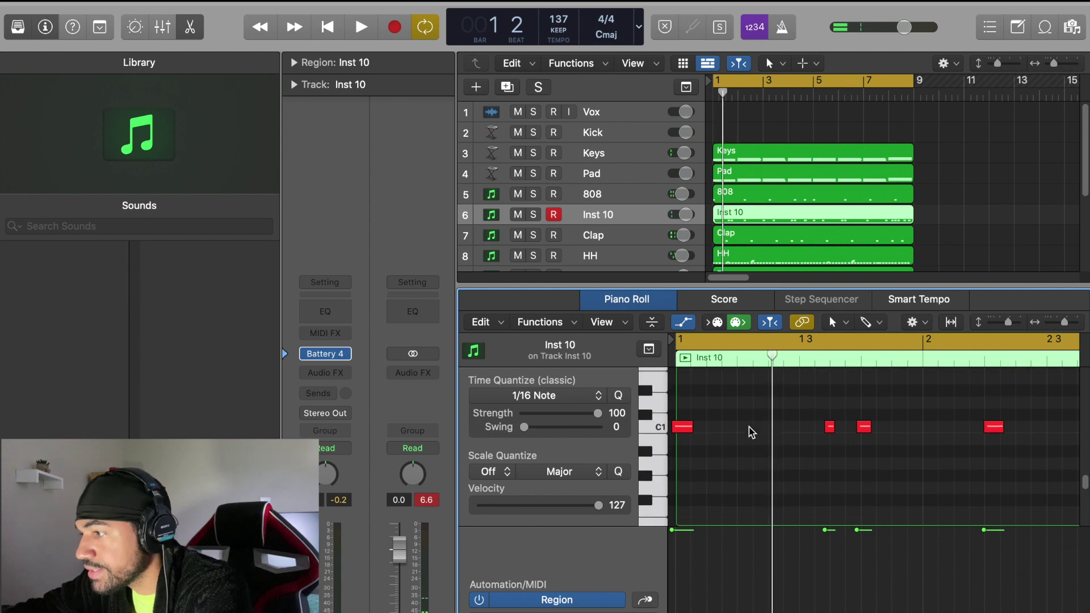
key("super+a")
left_click(619, 396)
Play the kick pattern back and delete the short, low-velocity stray note in bar 3.
key("space")
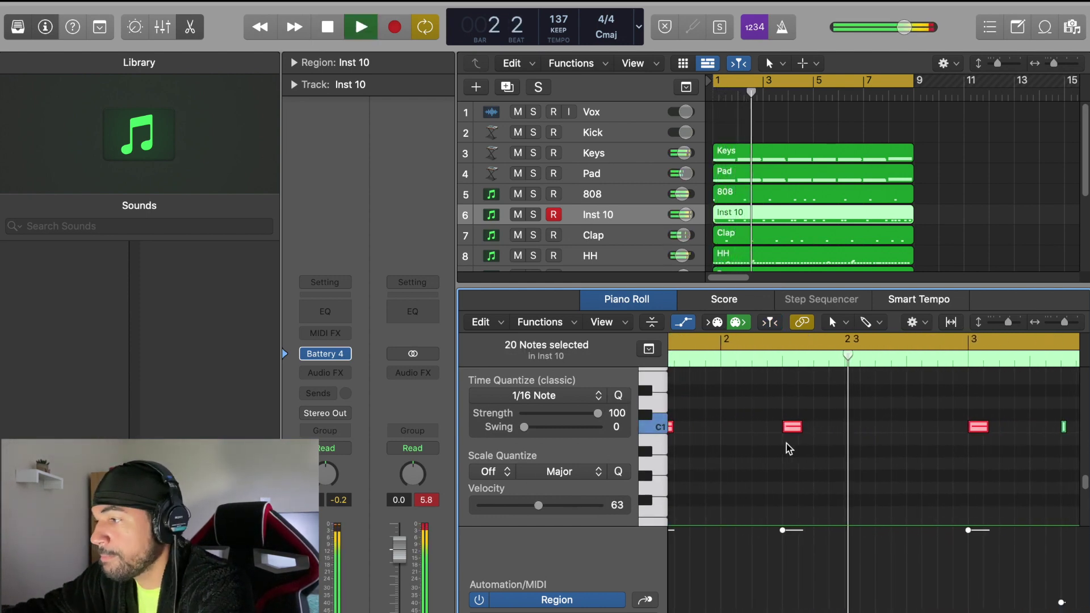
scroll(835, 445, "right", 4)
left_click(876, 448)
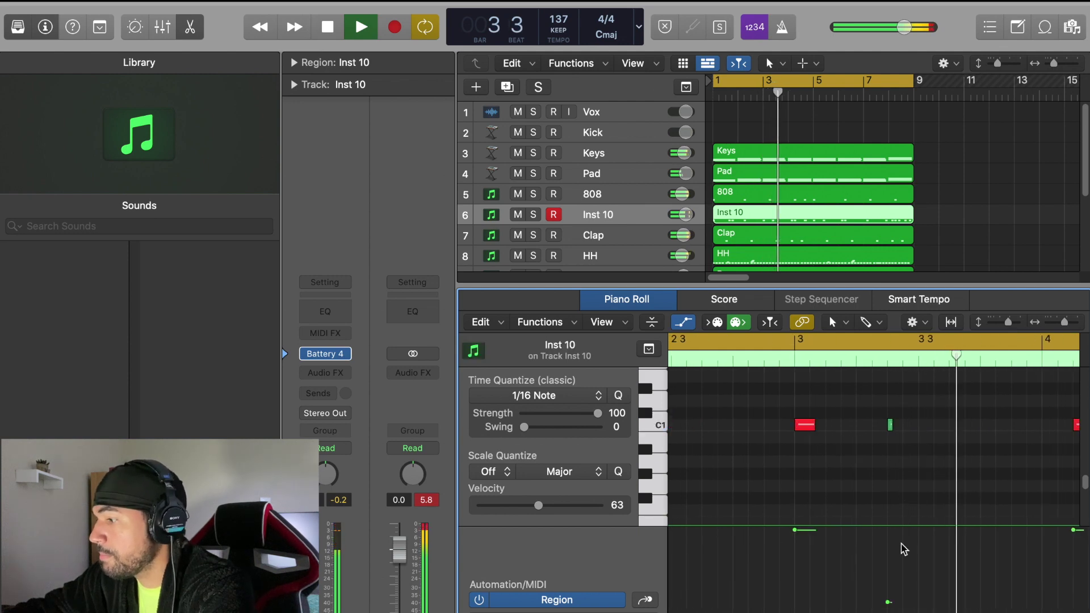
left_click(889, 426)
key("Delete")
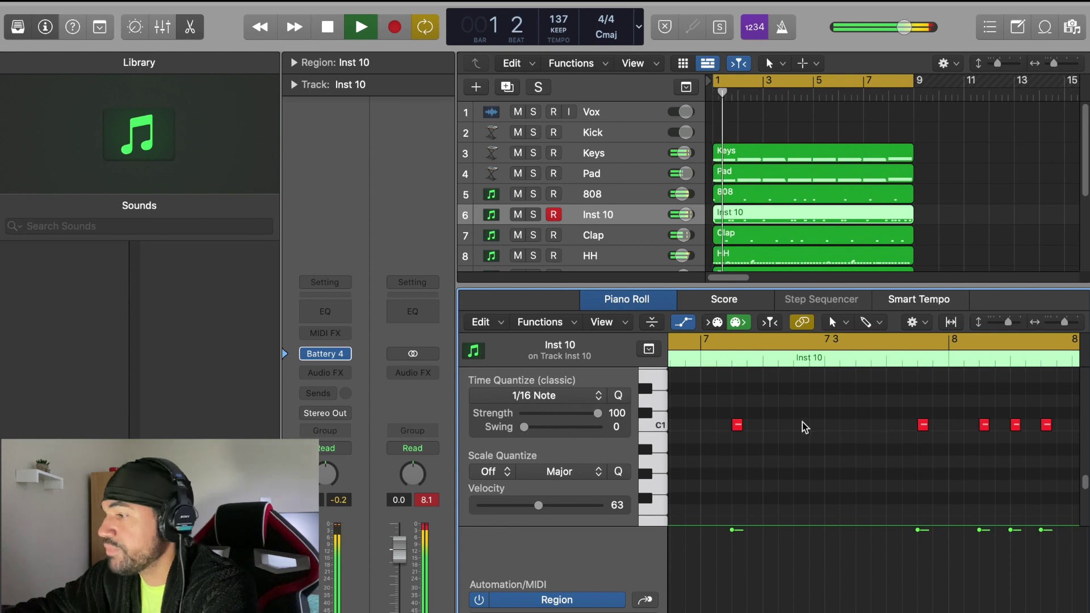
Rename the Inst 10 track to Kick and give its region the same name.
double_click(606, 214)
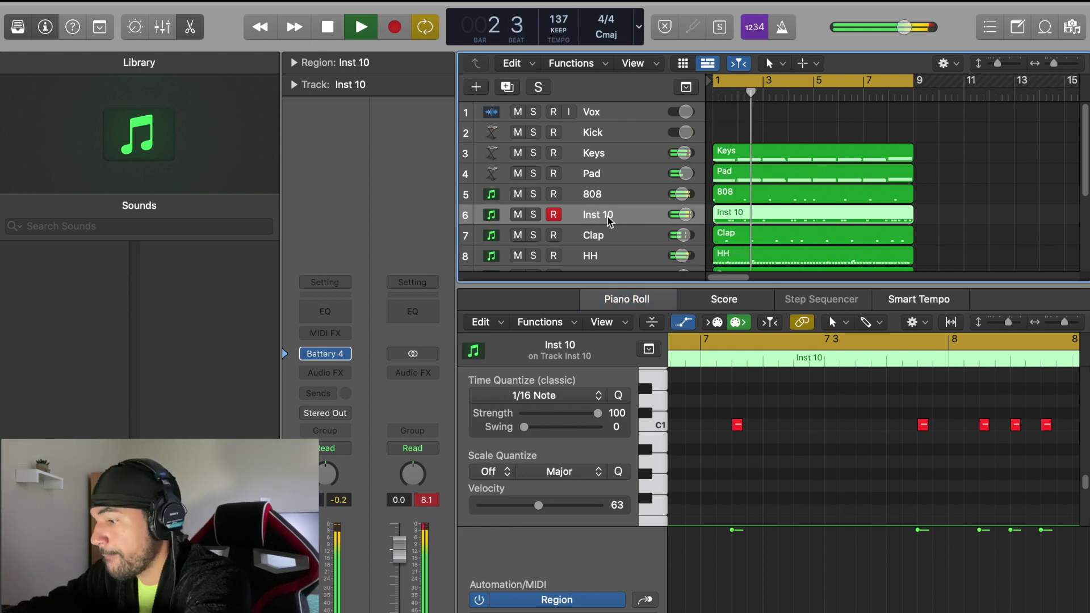
type("Kick")
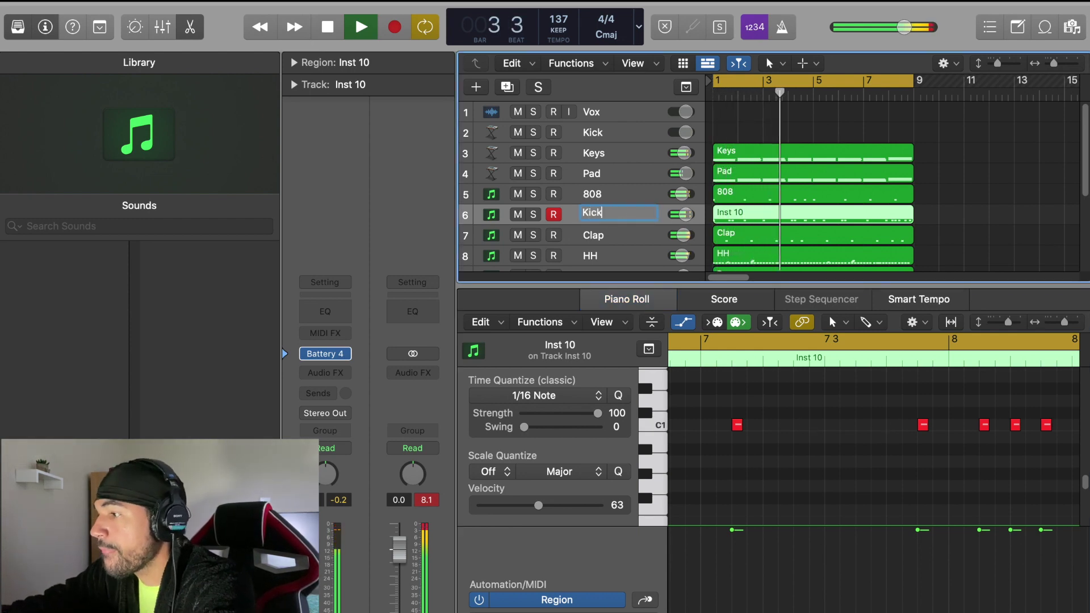
left_click(981, 215)
left_click(795, 228)
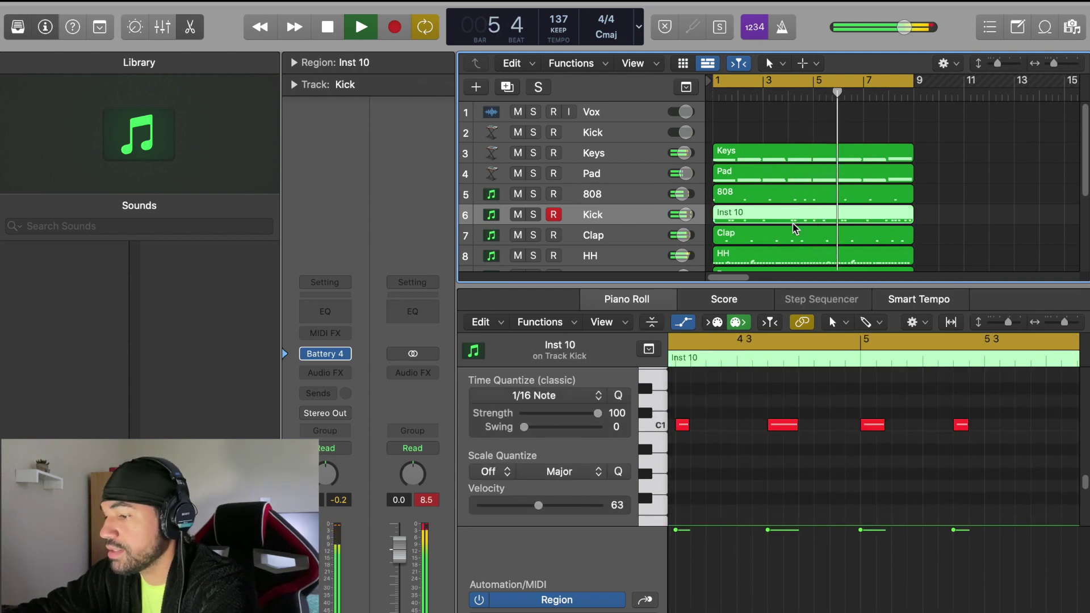
key("alt+shift+n")
left_click(941, 204)
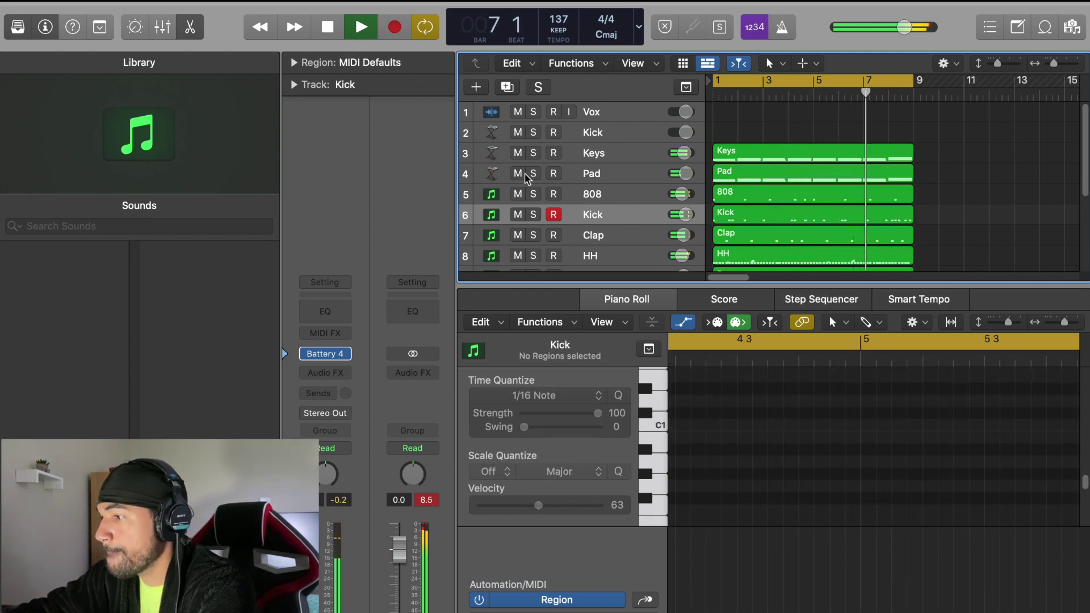
Insert a stereo Adaptive Limiter on the Stereo Out with an out ceiling of -0.1 dB, close it, and play the beat.
left_click(411, 374)
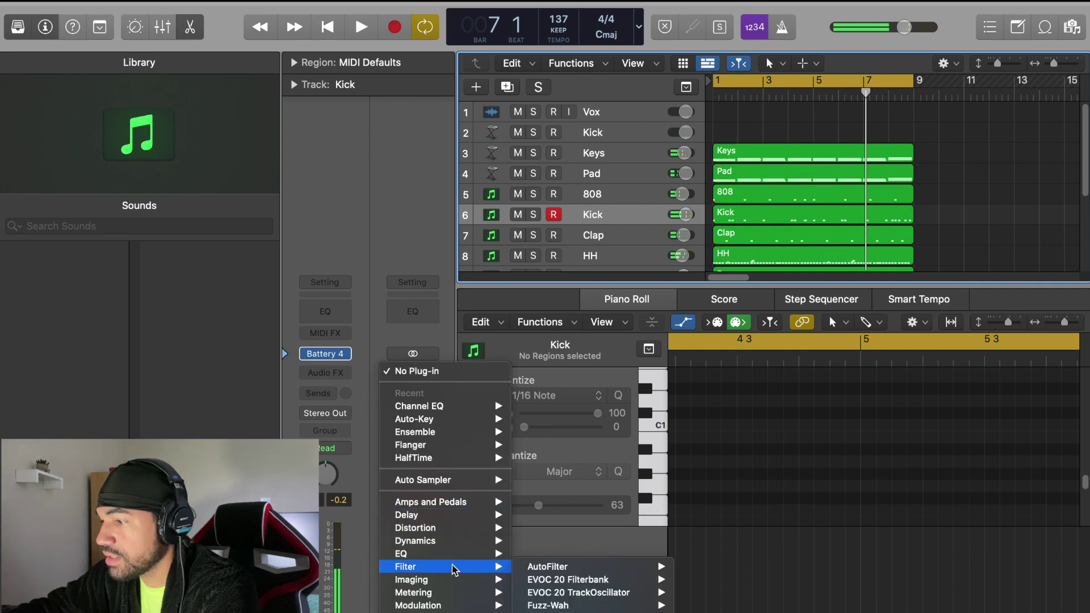
mouse_move(443, 541)
mouse_move(567, 540)
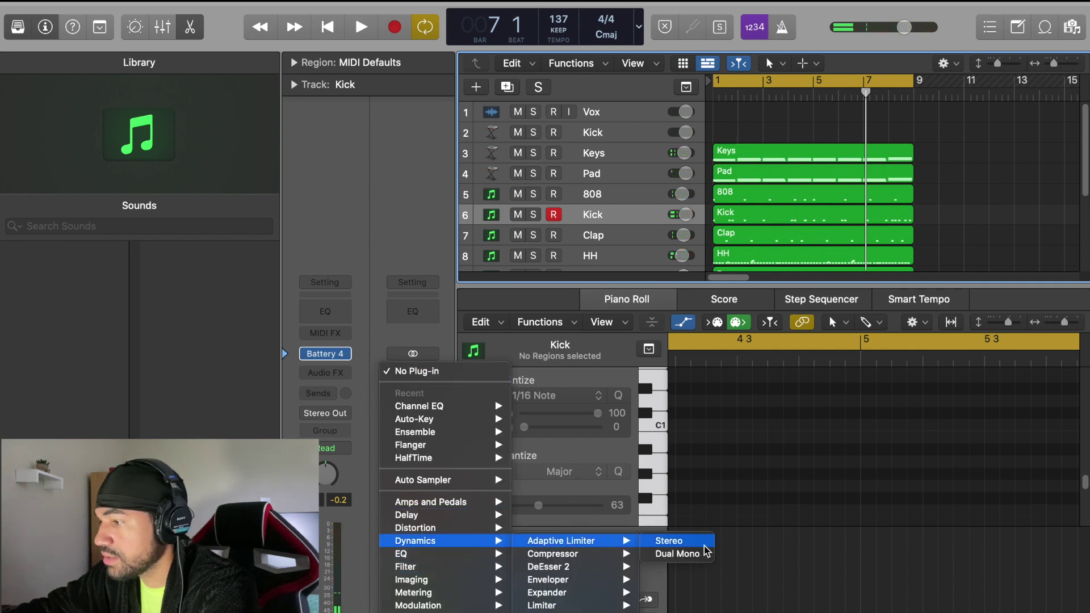
left_click(665, 542)
left_click_drag(693, 341, 694, 345)
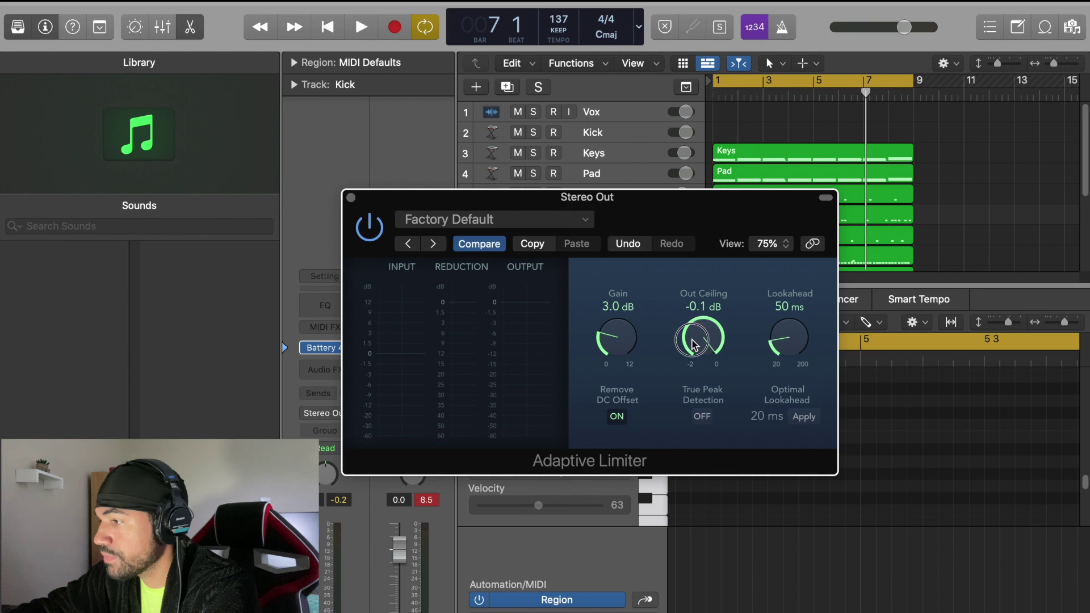
left_click(351, 198)
key("space")
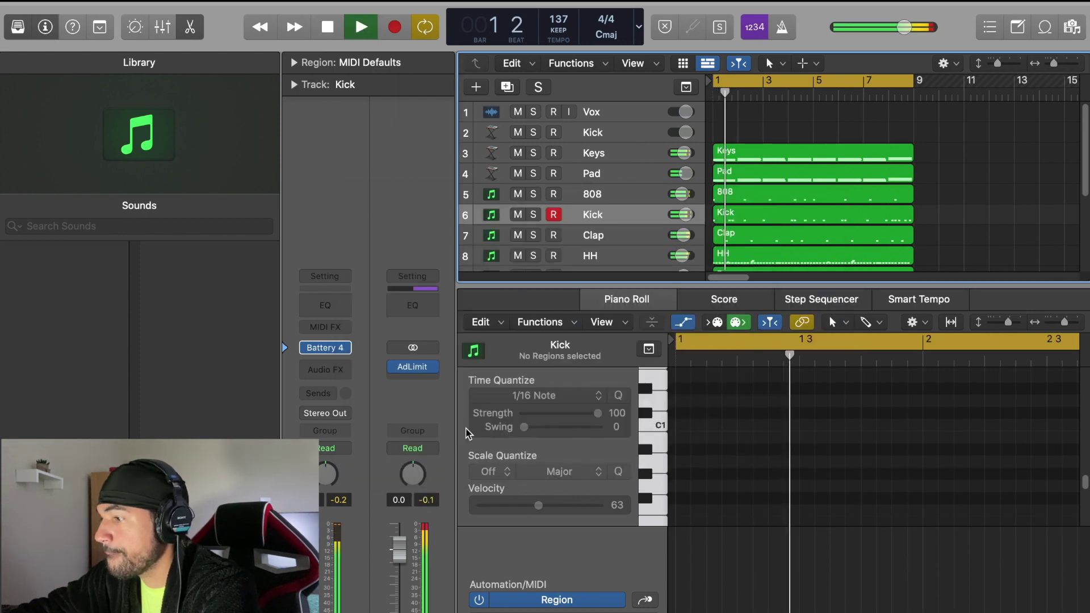
Enlarge the tracks area, create a new software instrument track and move it directly above the Keys track.
left_click_drag(726, 285, 725, 468)
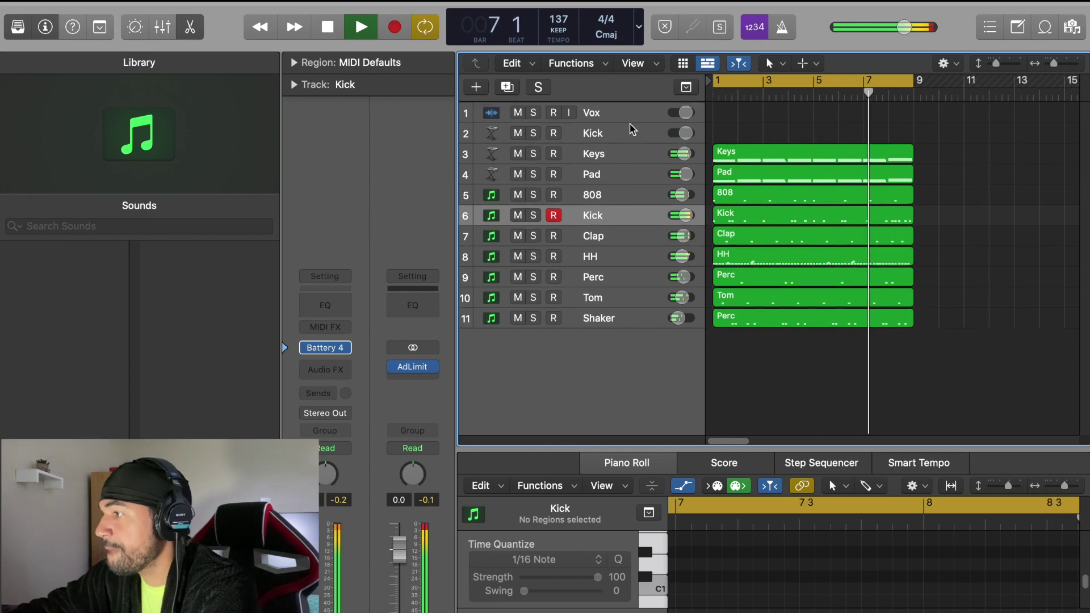
left_click_drag(997, 65, 996, 65)
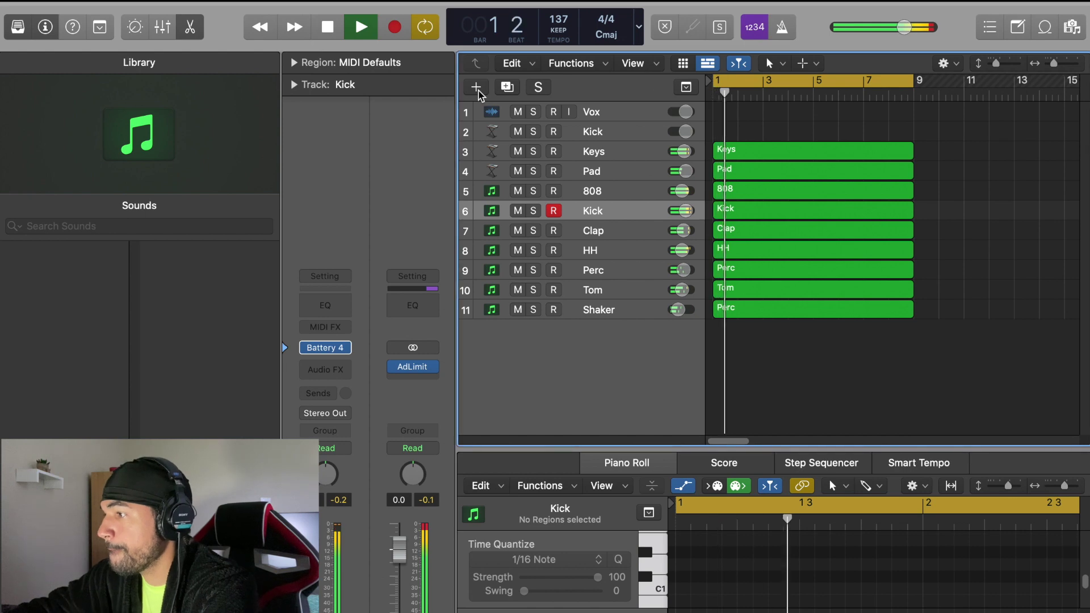
left_click(476, 86)
key("Return")
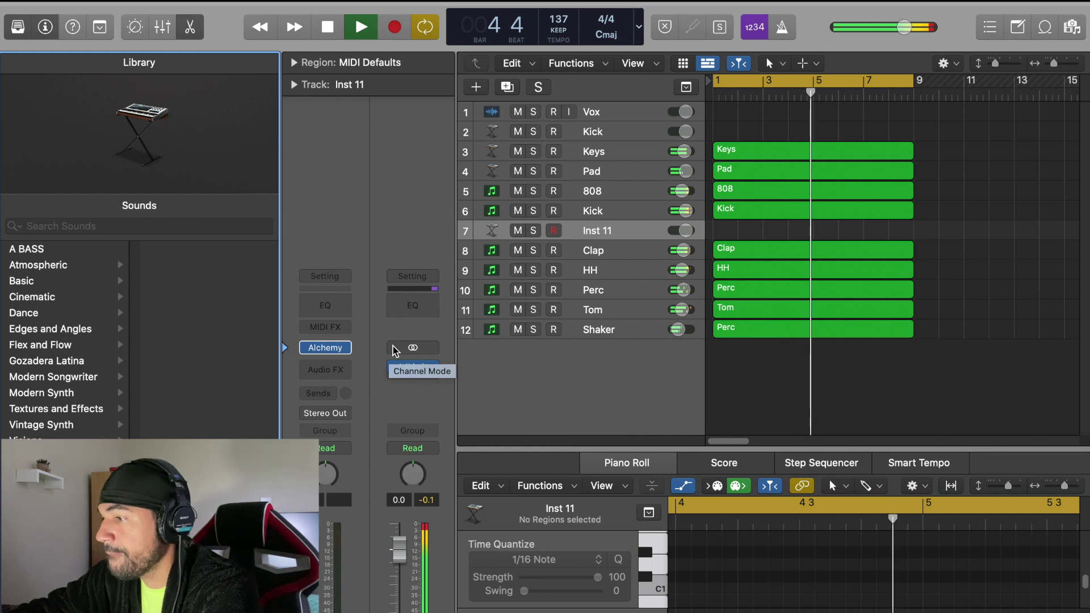
left_click(607, 231)
left_click_drag(607, 234, 596, 151)
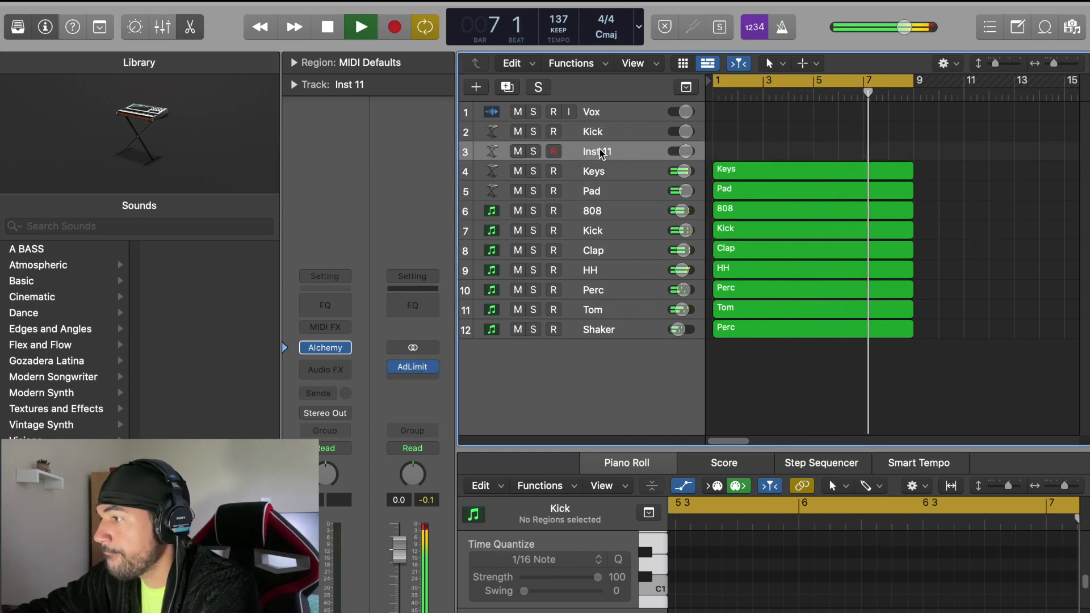
Solo the Keys and Pad tracks and load Arcade as the instrument of the Inst 11 track.
left_click(533, 171)
left_click(534, 191)
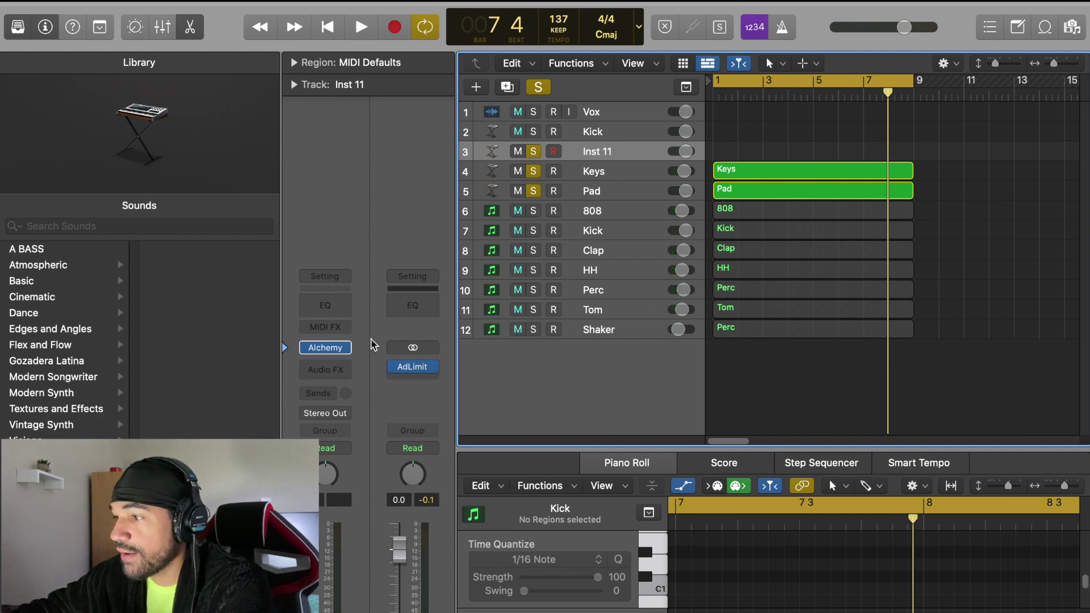
left_click(346, 349)
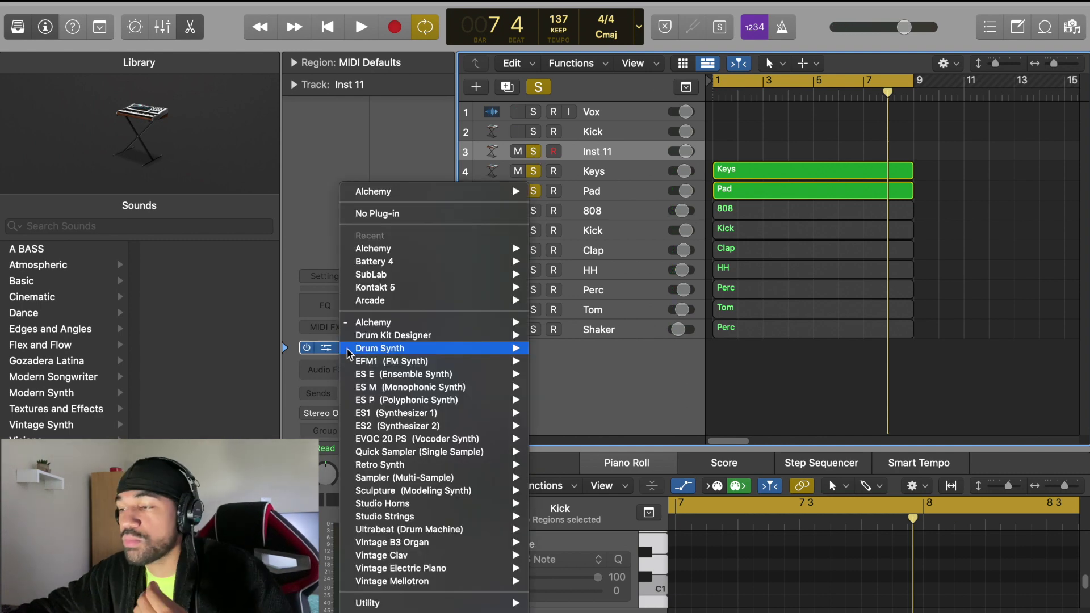
mouse_move(442, 287)
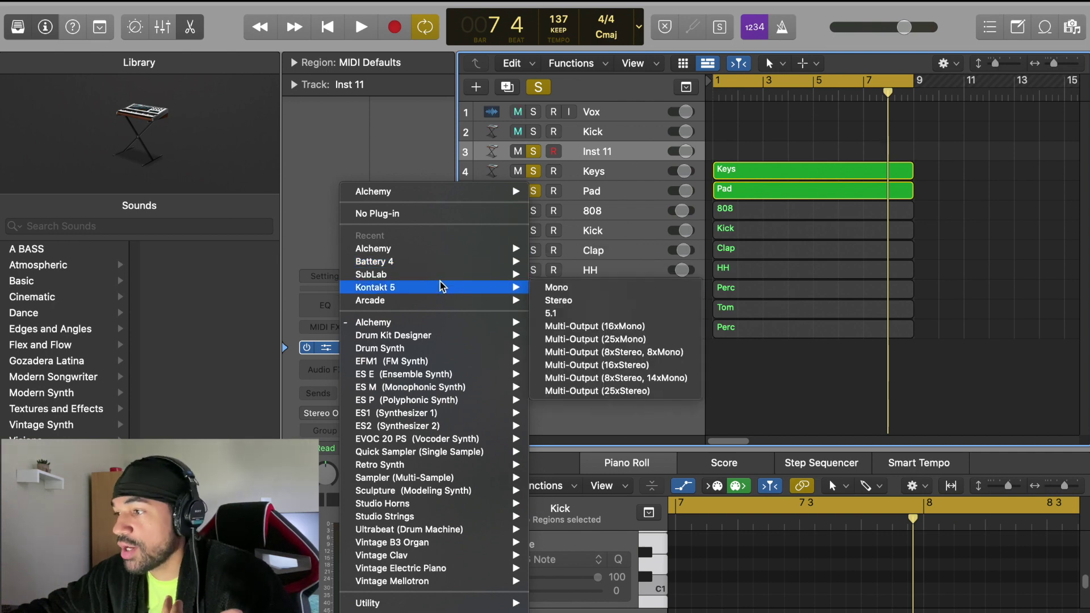
mouse_move(440, 306)
left_click(570, 305)
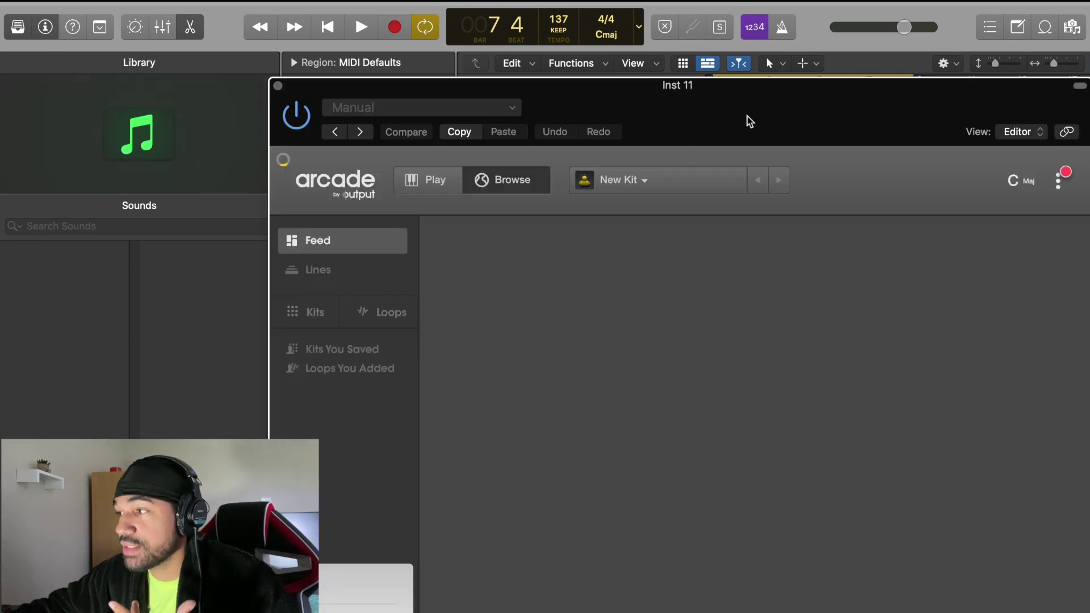
left_click_drag(747, 105, 659, 92)
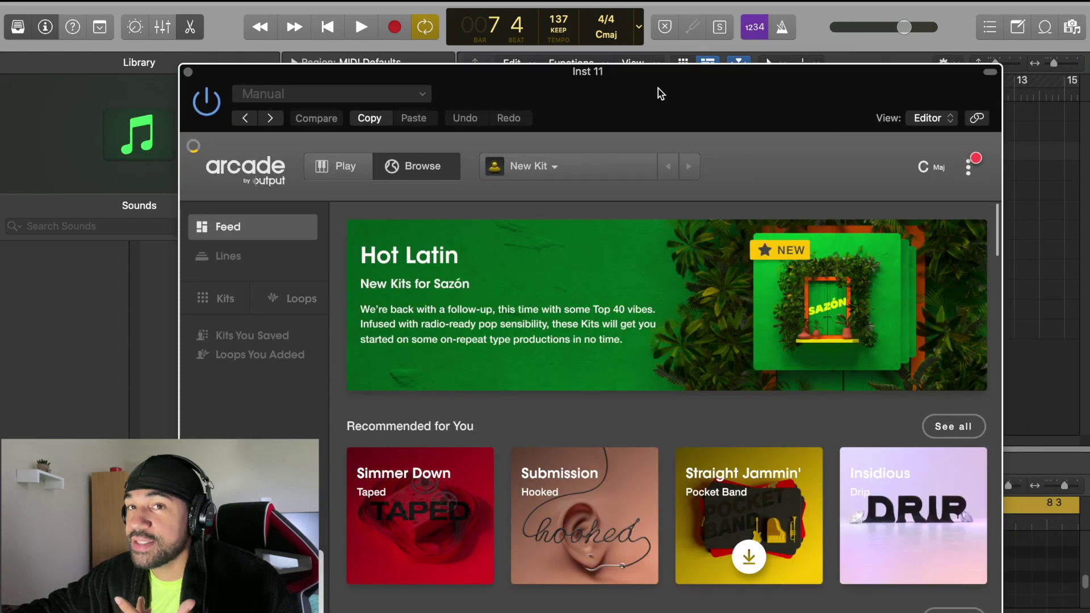
Set Arcade's session key to G minor.
left_click(935, 170)
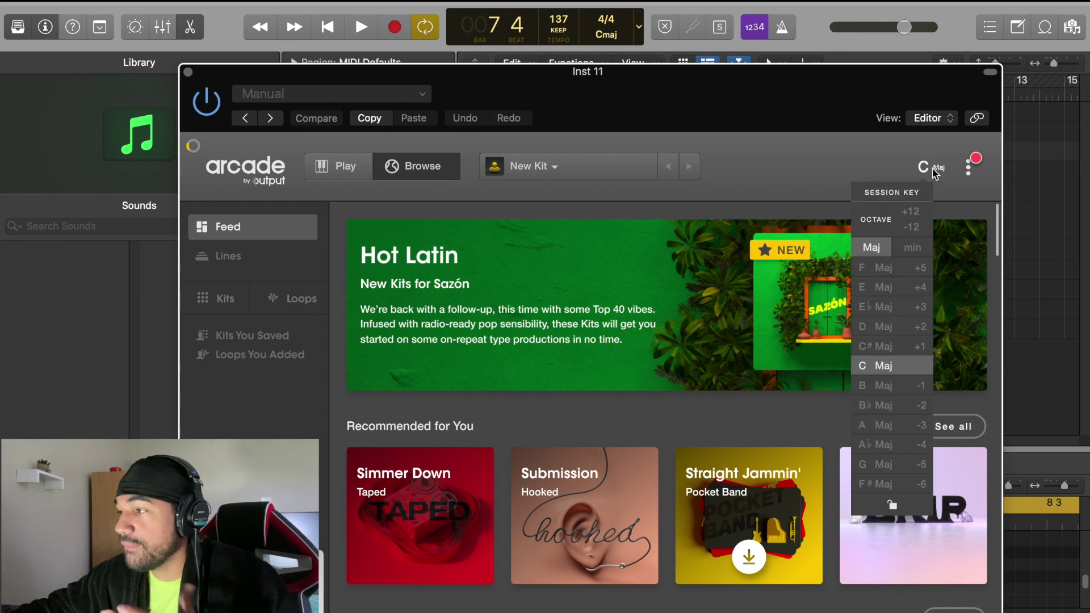
left_click(911, 250)
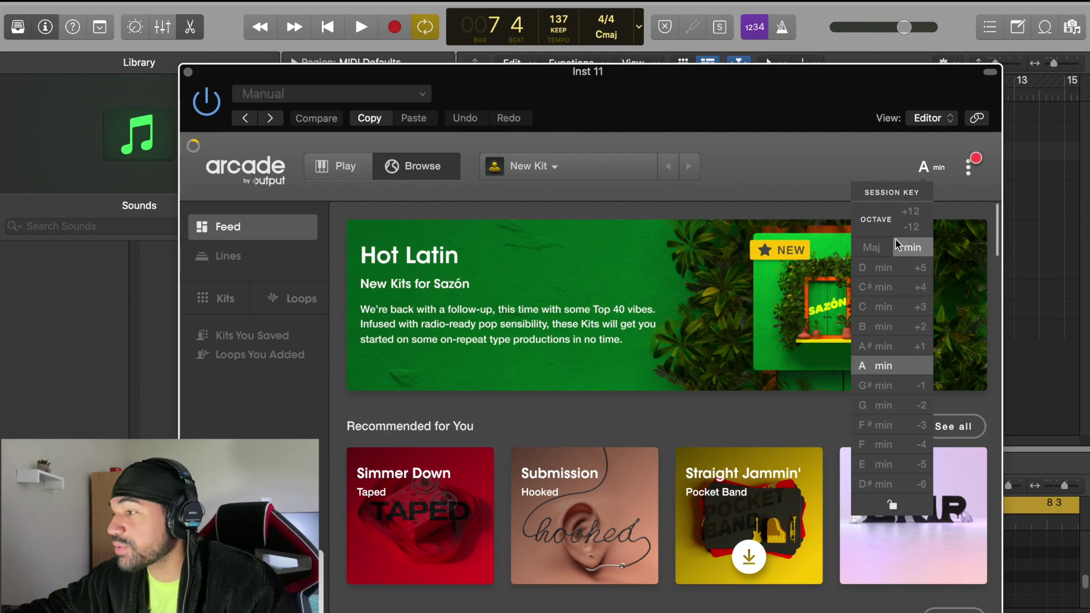
left_click(882, 404)
left_click(832, 148)
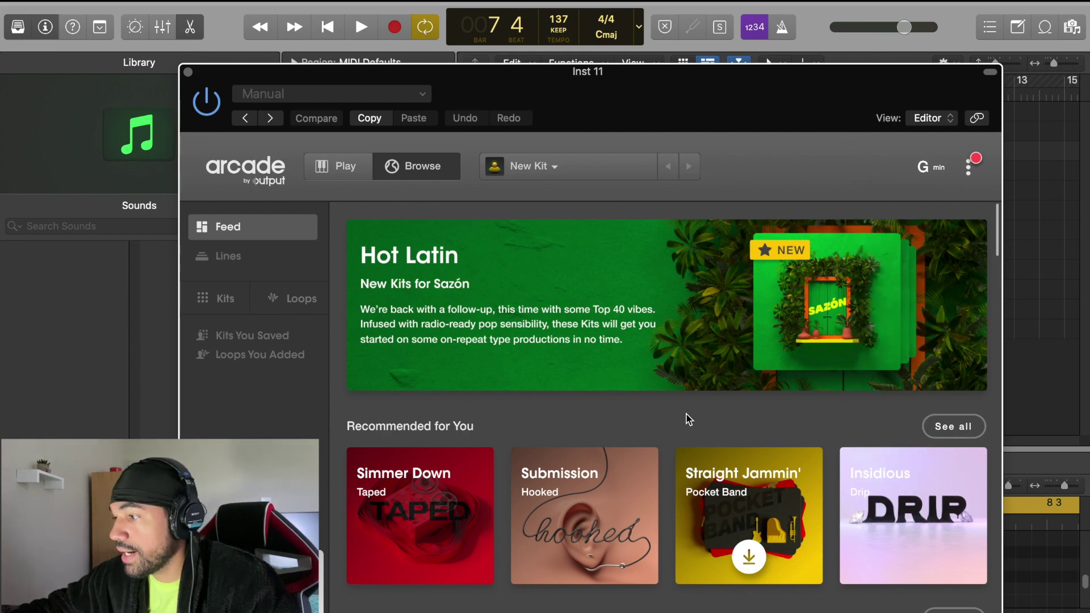
Browse the Hooked line in Arcade's feed and load its vocal kit Felt This Before.
scroll(689, 421, "down", 10)
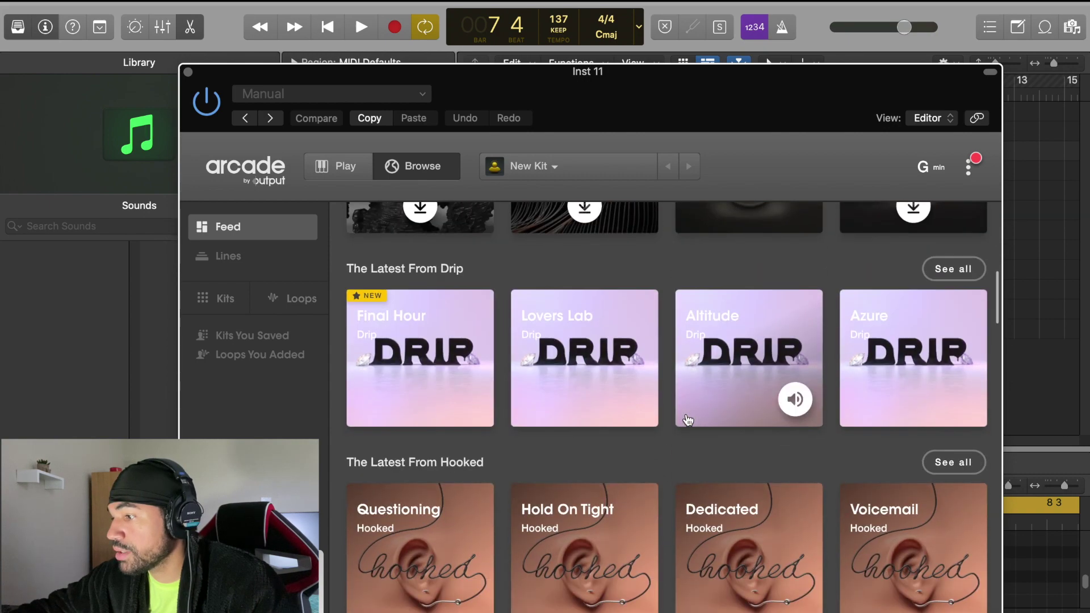
scroll(688, 419, "down", 2)
left_click(940, 380)
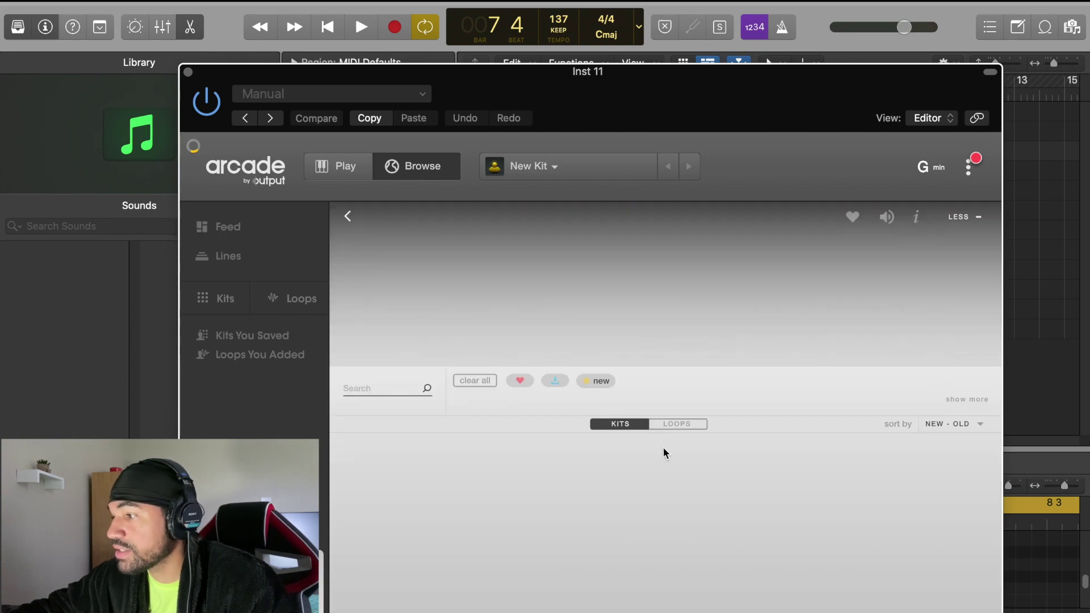
scroll(721, 508, "down", 5)
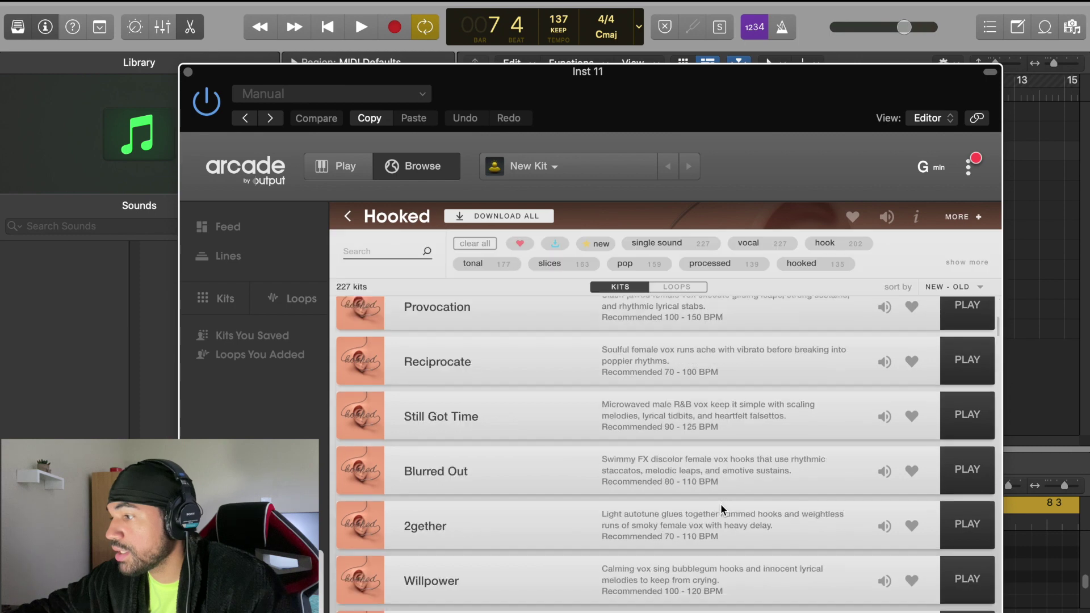
scroll(721, 503, "down", 3)
left_click(972, 495)
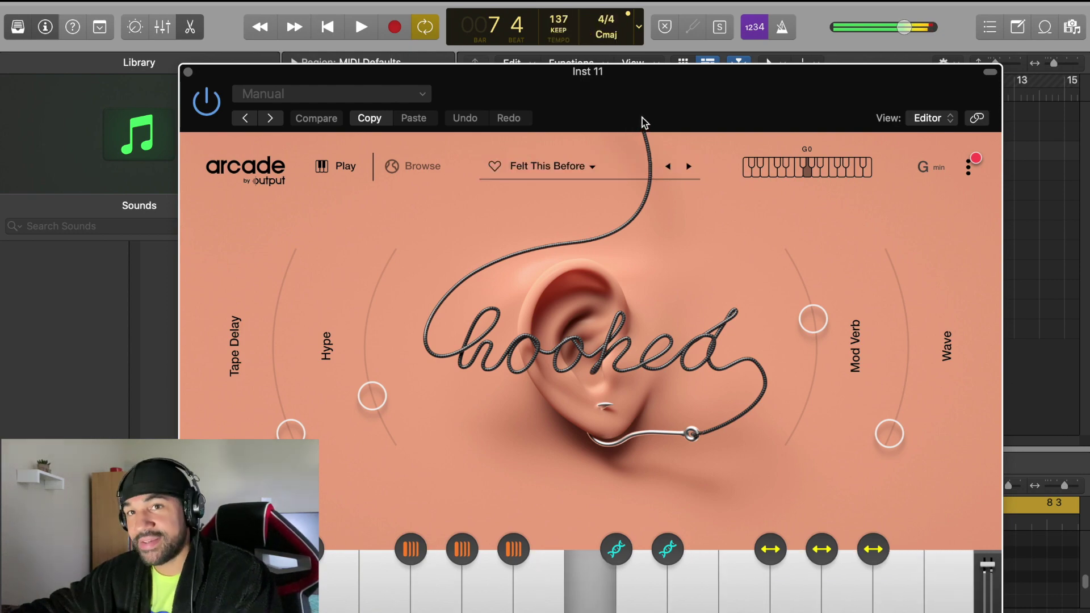
Audition the vocal kit over the Keys and Pad loop and try to record a take on Inst 11.
left_click_drag(565, 81, 512, 291)
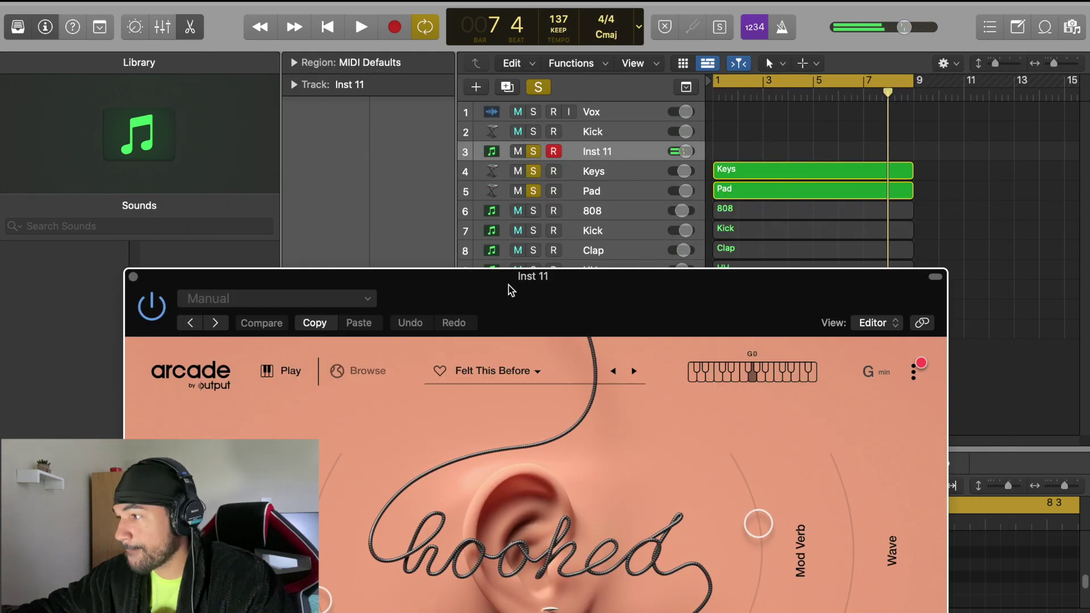
key("Return")
key("space")
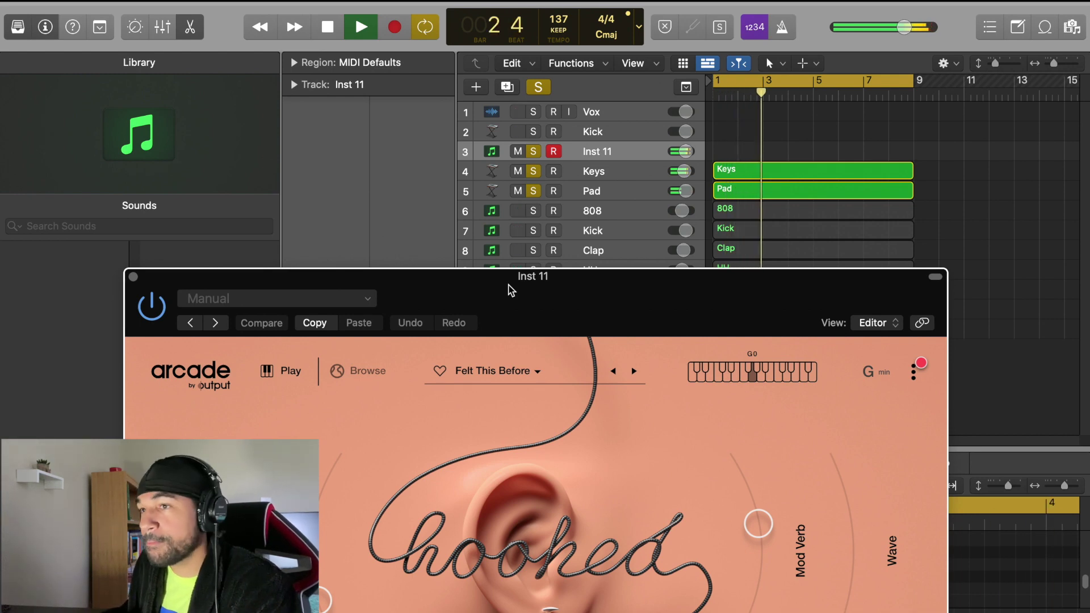
key("r")
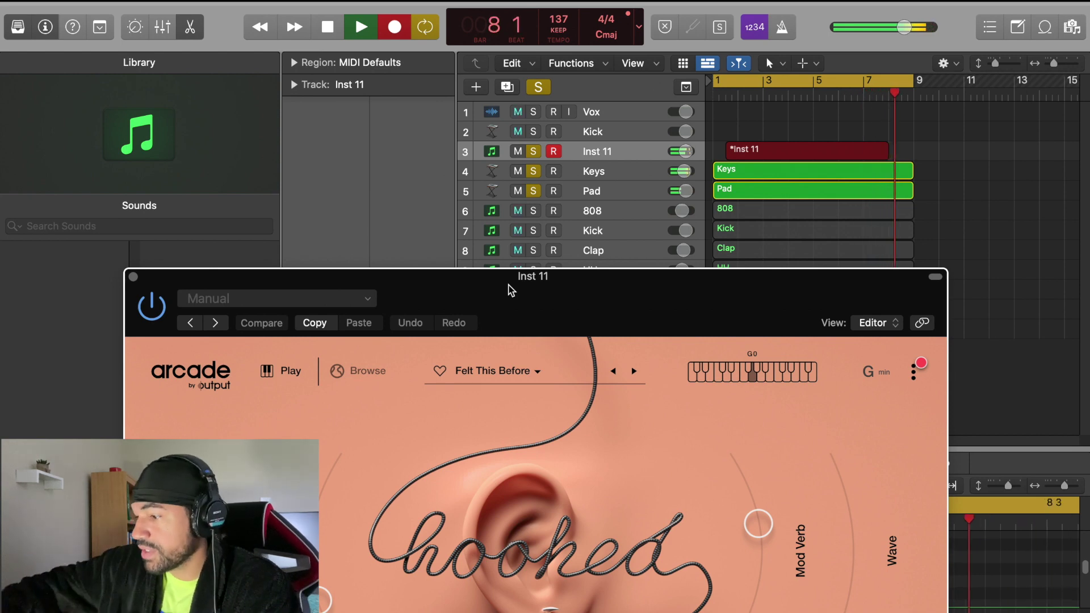
key("space")
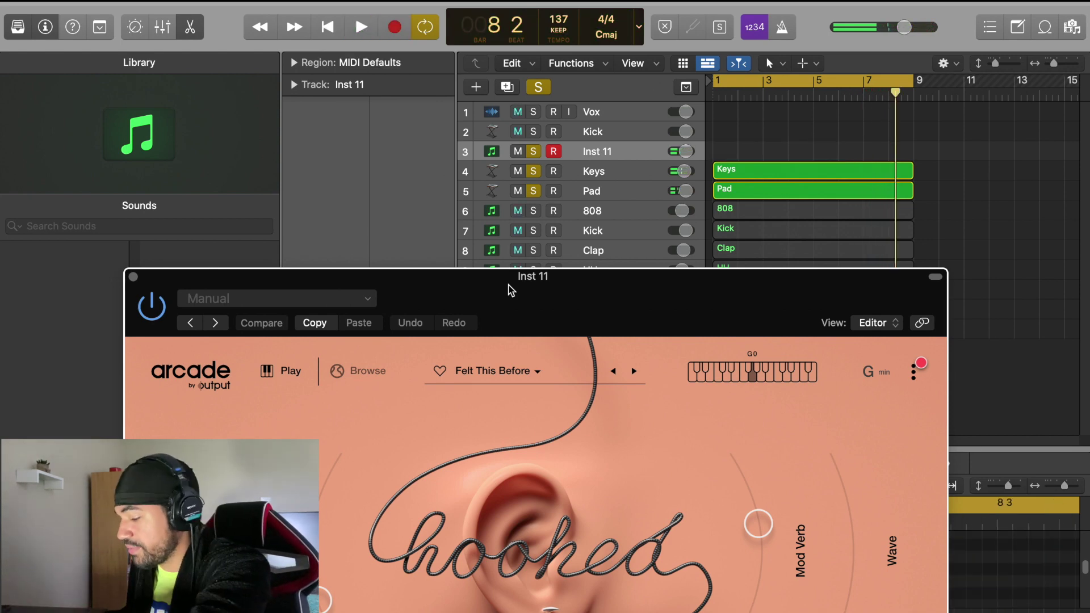
Rehearse and record an eight-bar vocal pattern on Inst 11 over Keys and Pad, and close the Arcade window.
key("space")
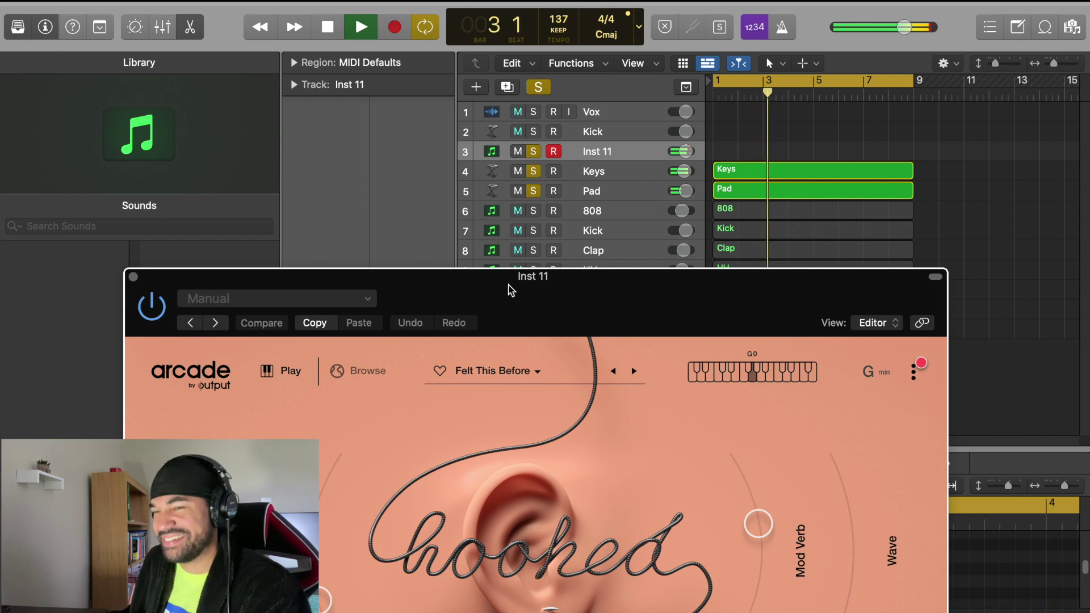
key("space")
key("space")
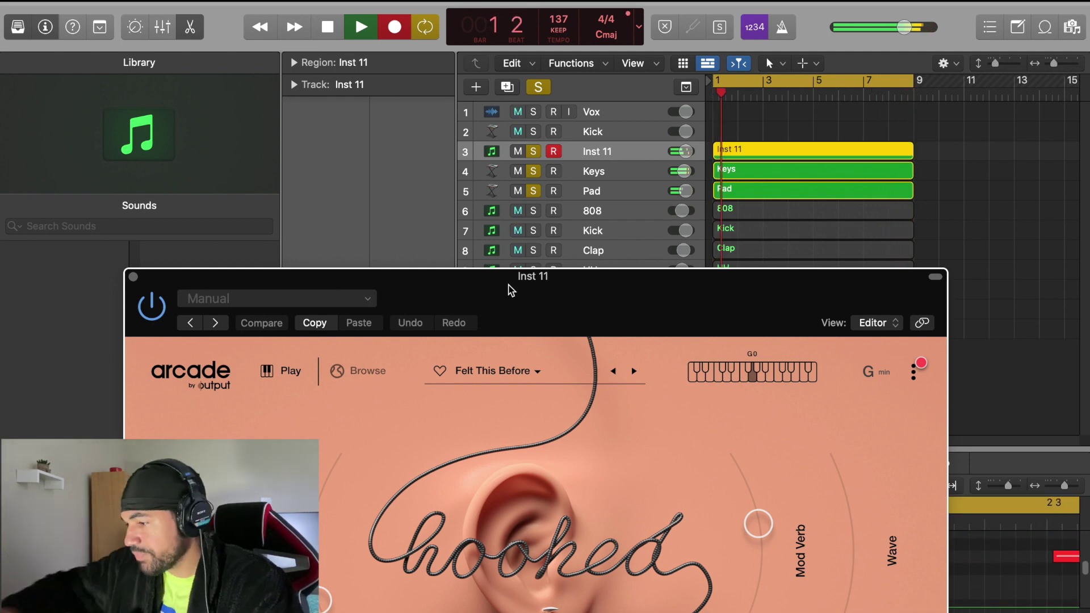
key("space")
left_click(130, 276)
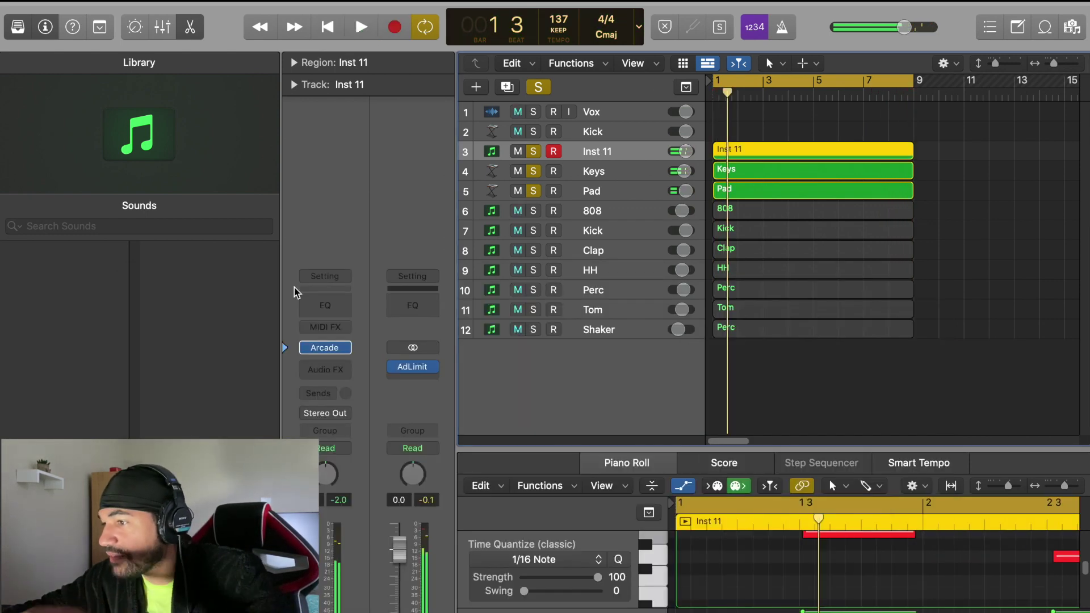
Quantize all notes of the Inst 11 region to 1/16 Note and play them back in an enlarged Piano Roll.
left_click(796, 557)
left_click(618, 560)
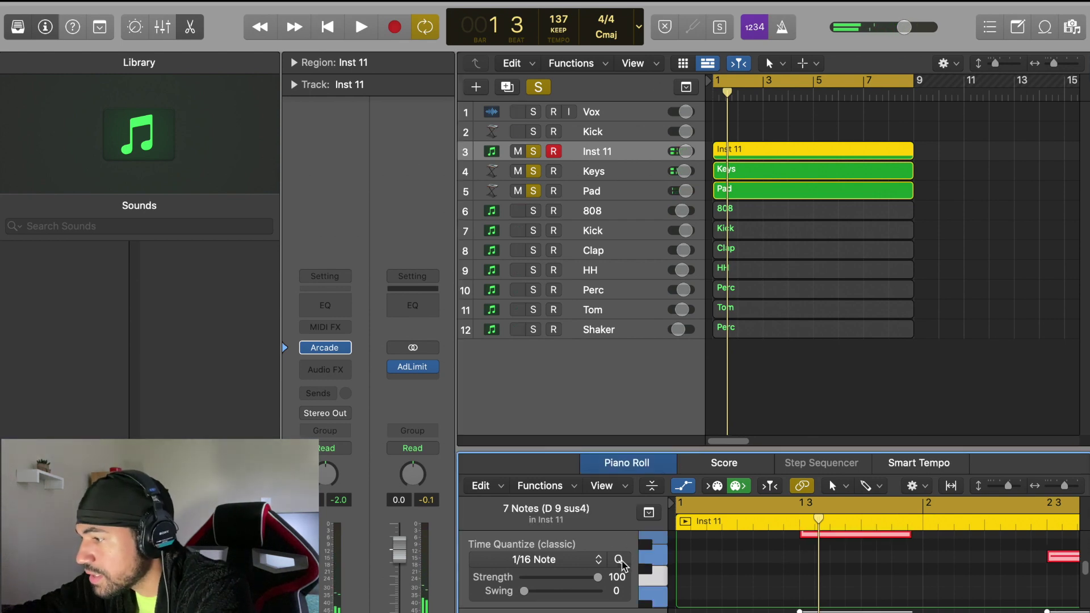
left_click_drag(661, 451, 659, 236)
key("space")
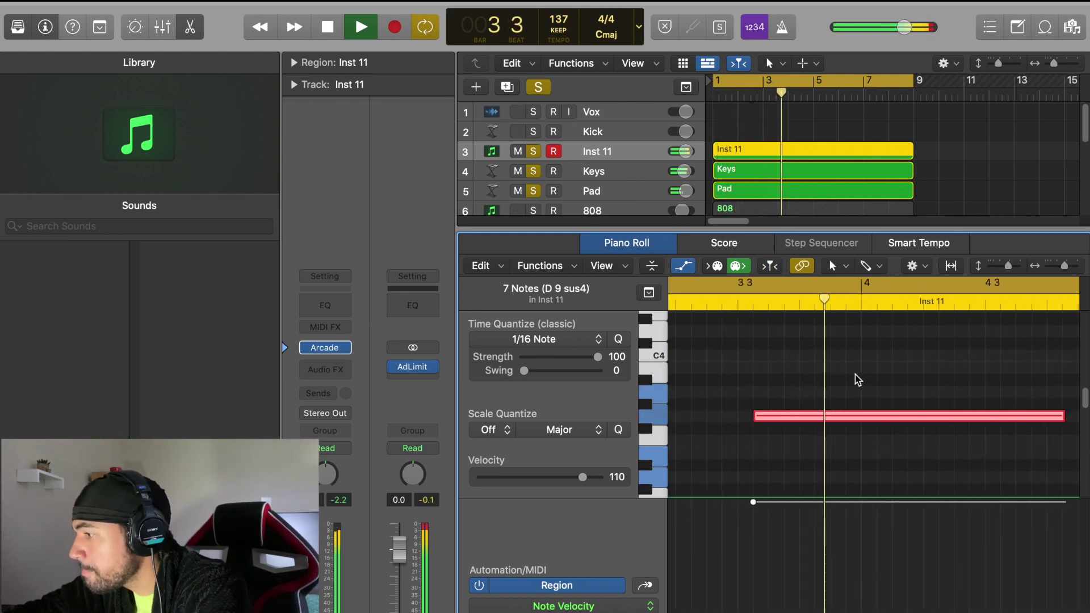
left_click(857, 379)
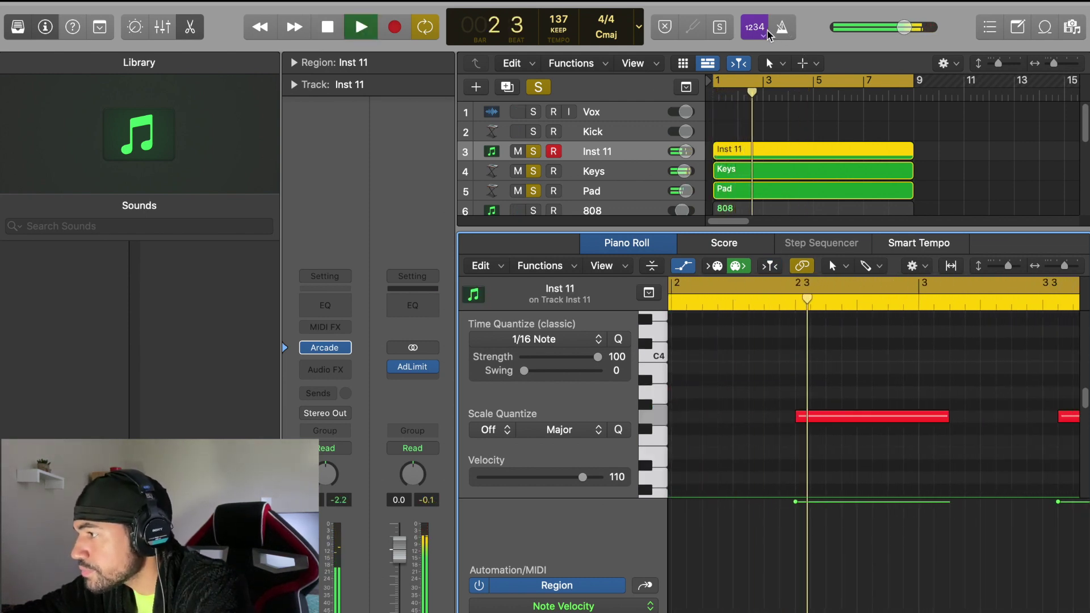
Turn on the metronome, shift the long bar 3 note a sixteenth earlier to beat 3, and resume playback.
left_click(783, 28)
scroll(834, 430, "right", 6)
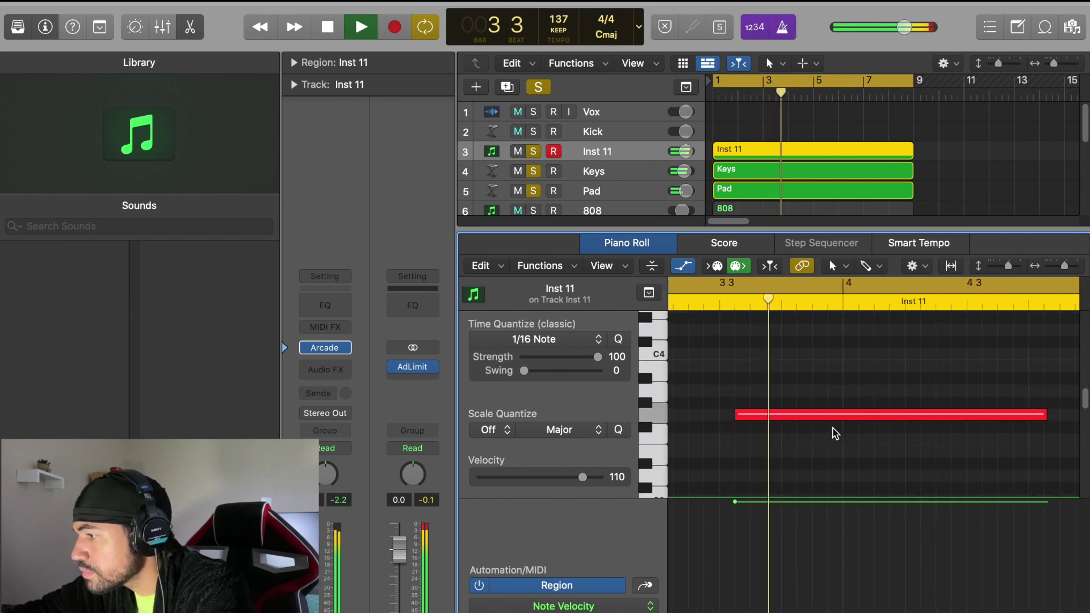
key("space")
left_click_drag(812, 417, 796, 419)
key("space")
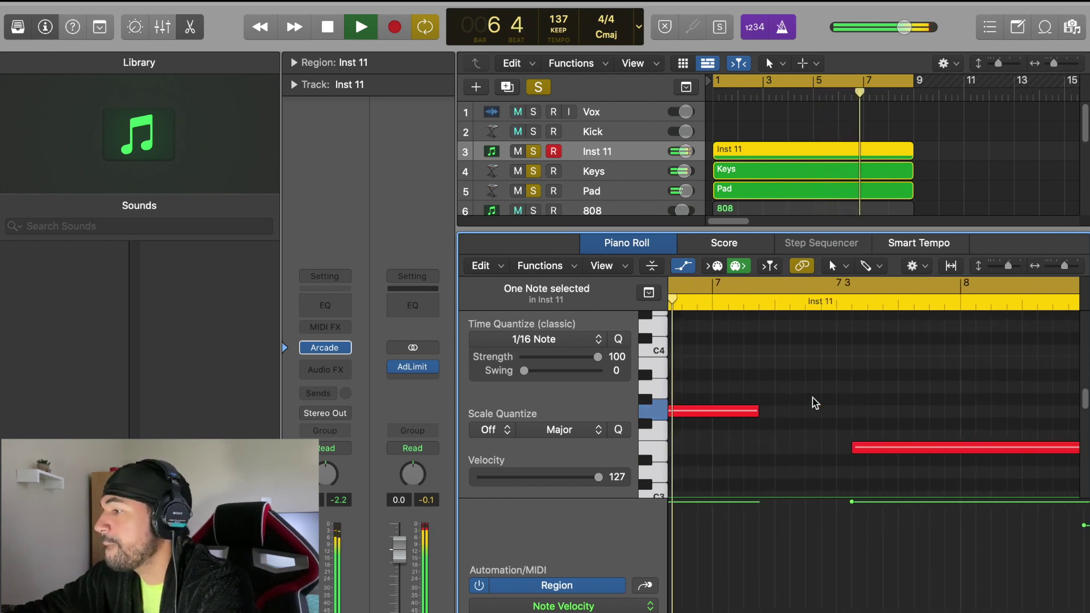
Move the long note starting in bar 7 down to C3 and slightly earlier, and play the change back.
key("space")
scroll(878, 453, "down", 2)
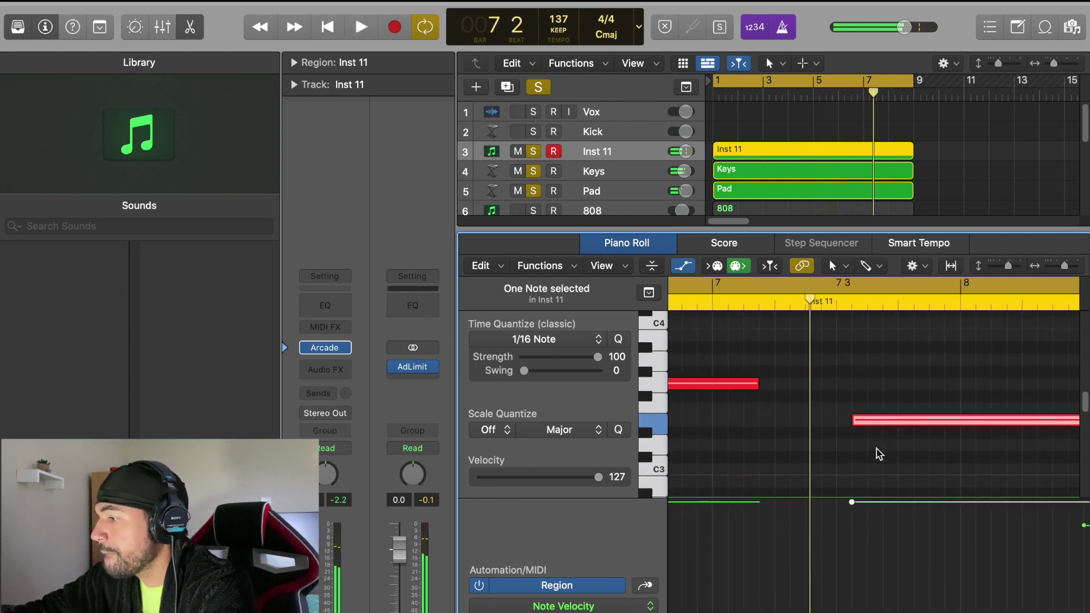
left_click_drag(875, 417, 862, 463)
key("space")
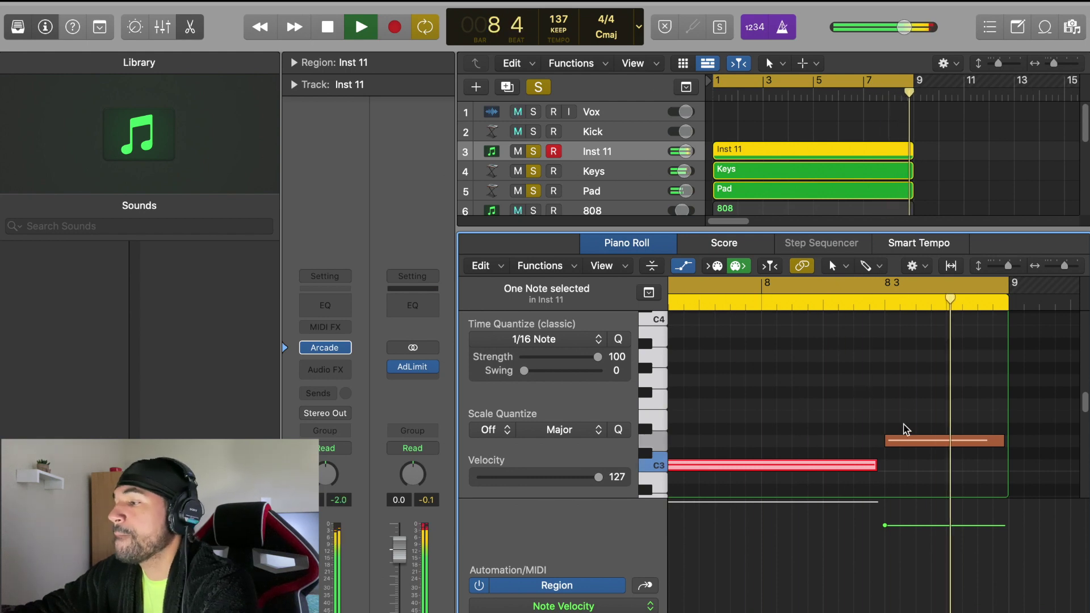
key("space")
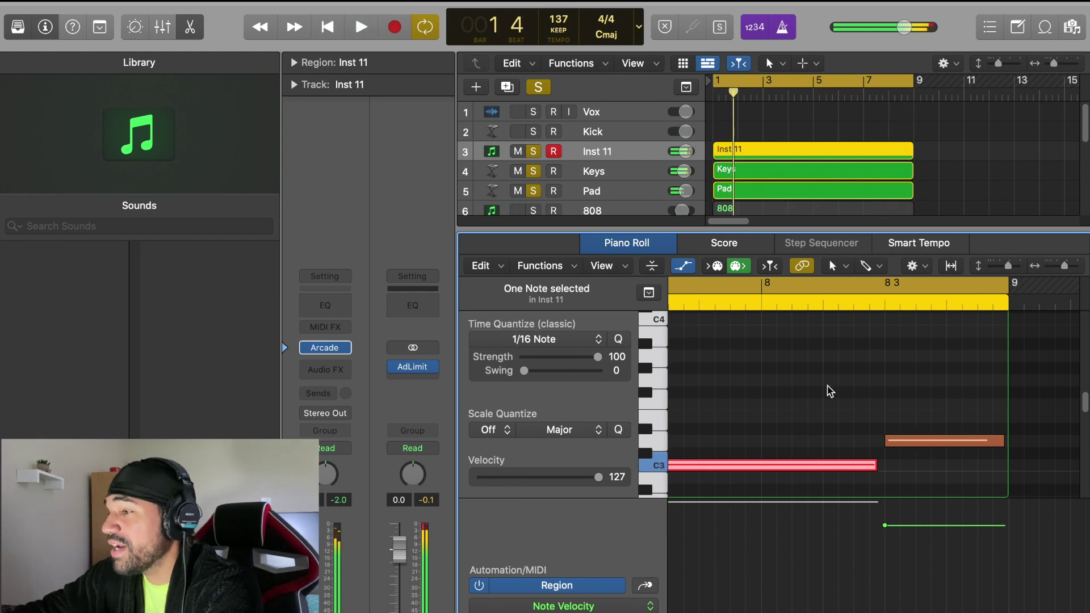
Add a Channel EQ to Inst 11 with a 540 Hz low cut and a 2400 Hz high cut, audition and close it.
left_click(336, 312)
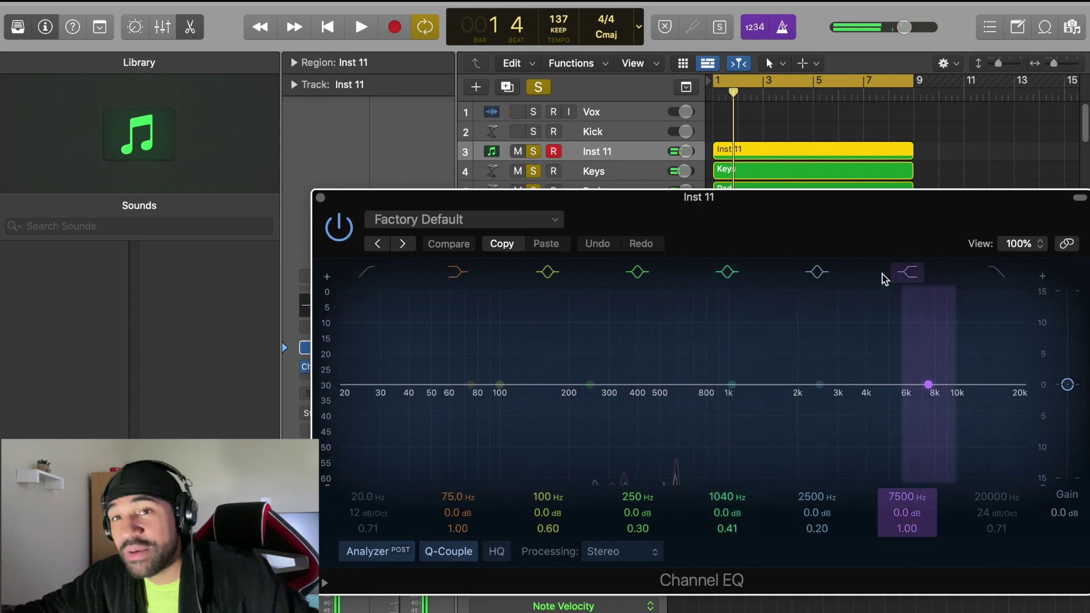
left_click(1004, 276)
left_click_drag(1005, 358, 799, 358)
left_click(363, 274)
left_click_drag(369, 373, 701, 373)
key("space")
mouse_move(784, 401)
left_mouse_down()
mouse_move(803, 409)
mouse_move(792, 414)
left_mouse_up()
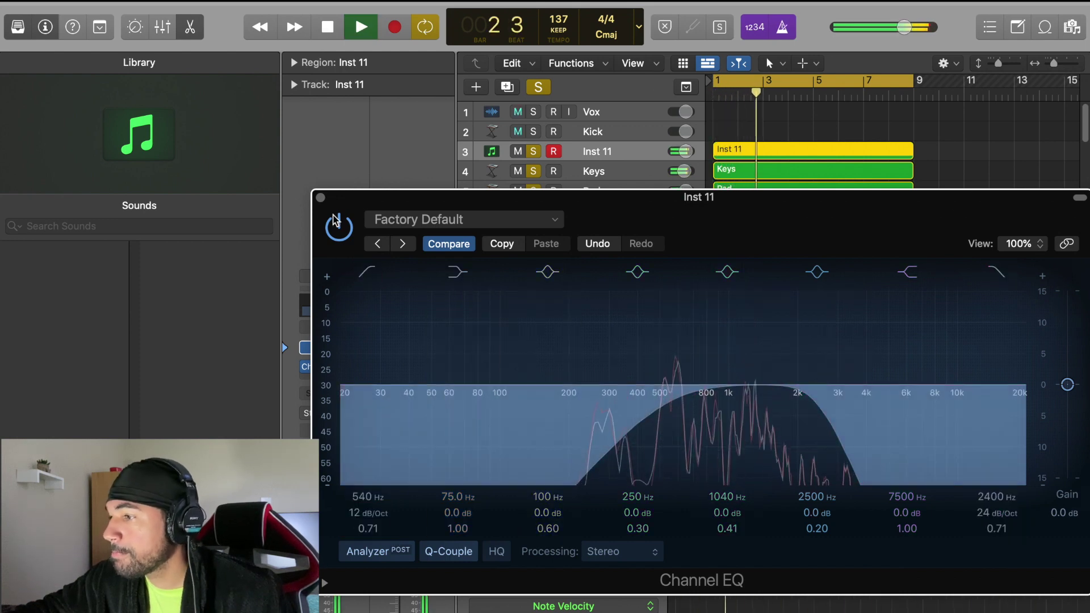
left_click(321, 198)
Add a stereo Ensemble plug-in to Inst 11, choose the Symphonic 5 Voice preset and close its window.
left_click(324, 377)
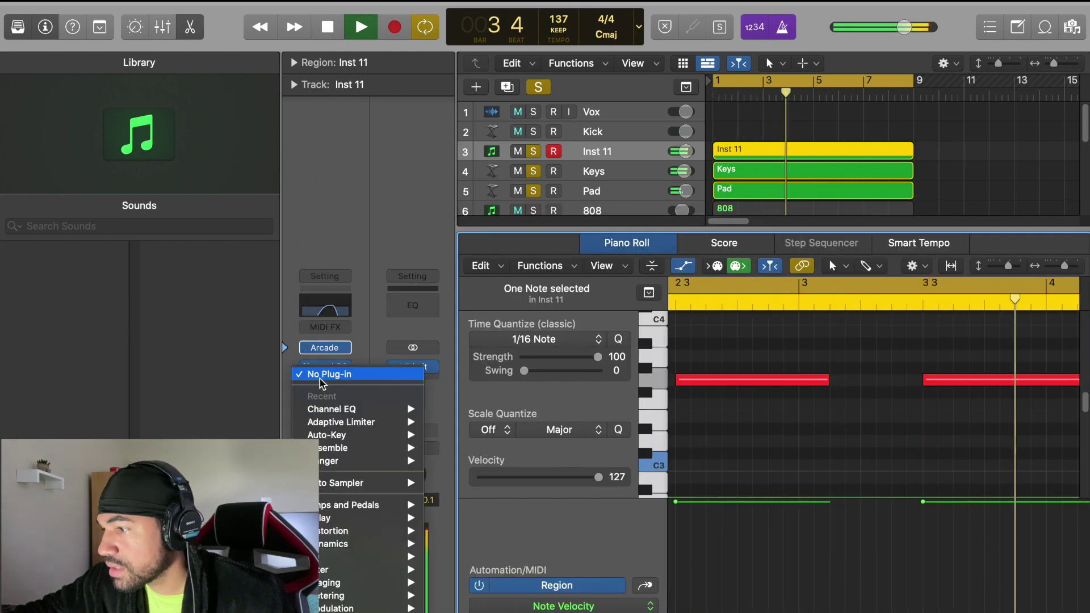
mouse_move(359, 454)
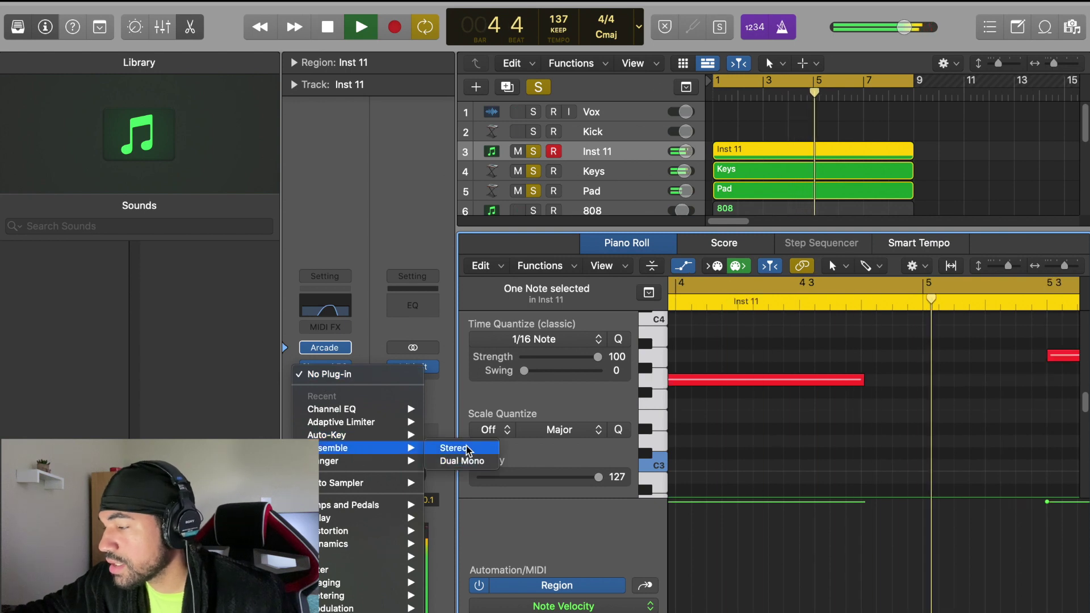
left_click(452, 445)
left_click(401, 249)
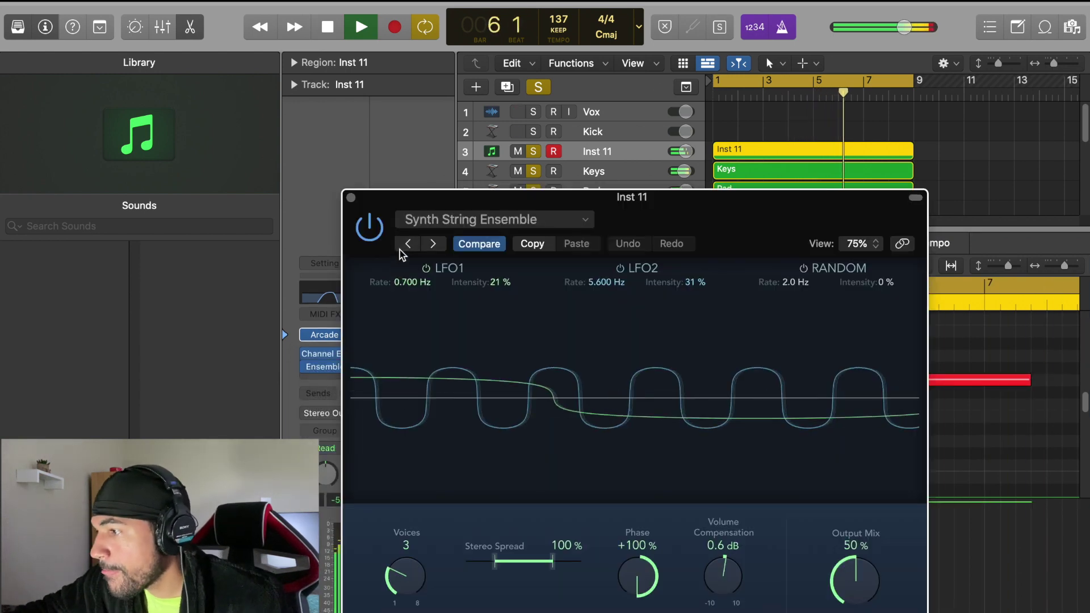
left_click(401, 248)
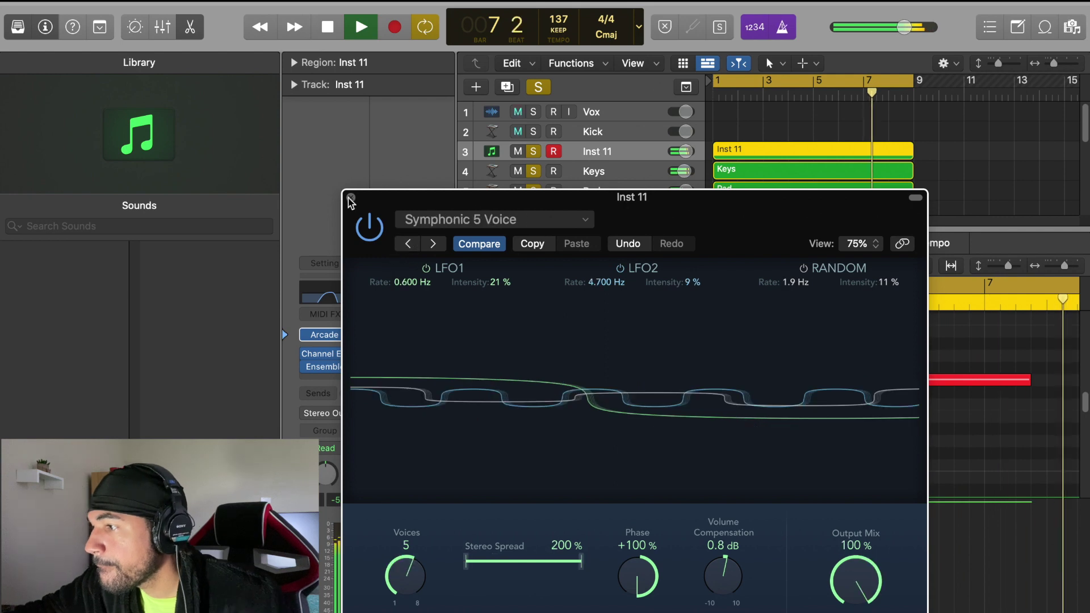
left_click(351, 198)
Switch Inst 11's pan mode to Stereo Pan and set its pan to -17.
right_click(327, 475)
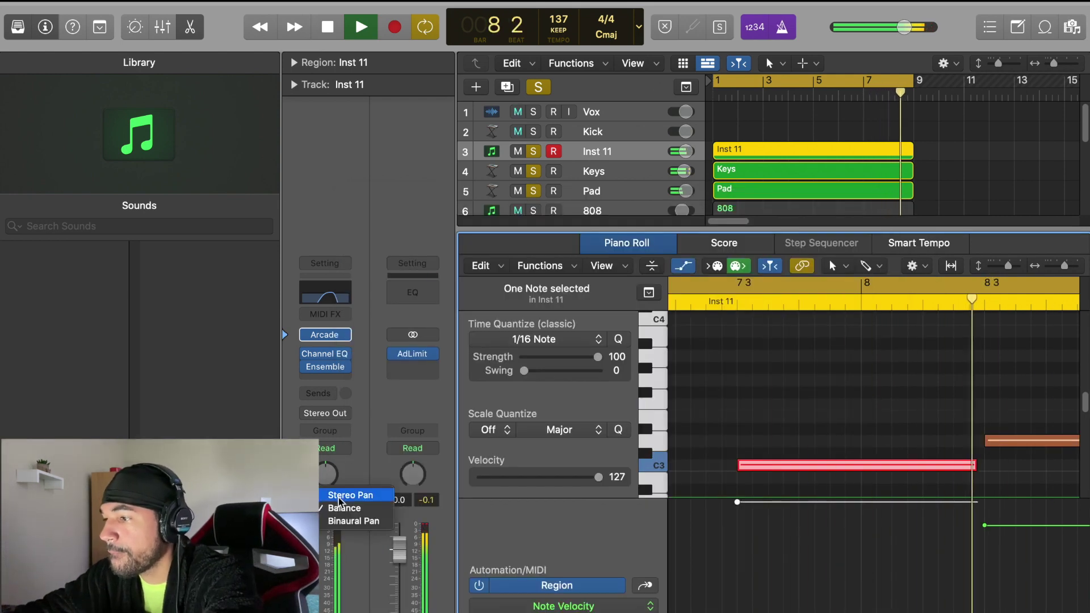
left_click(342, 497)
left_click_drag(328, 476, 312, 563)
Rename the Inst 11 track to Vox and name its region after the track.
double_click(605, 149)
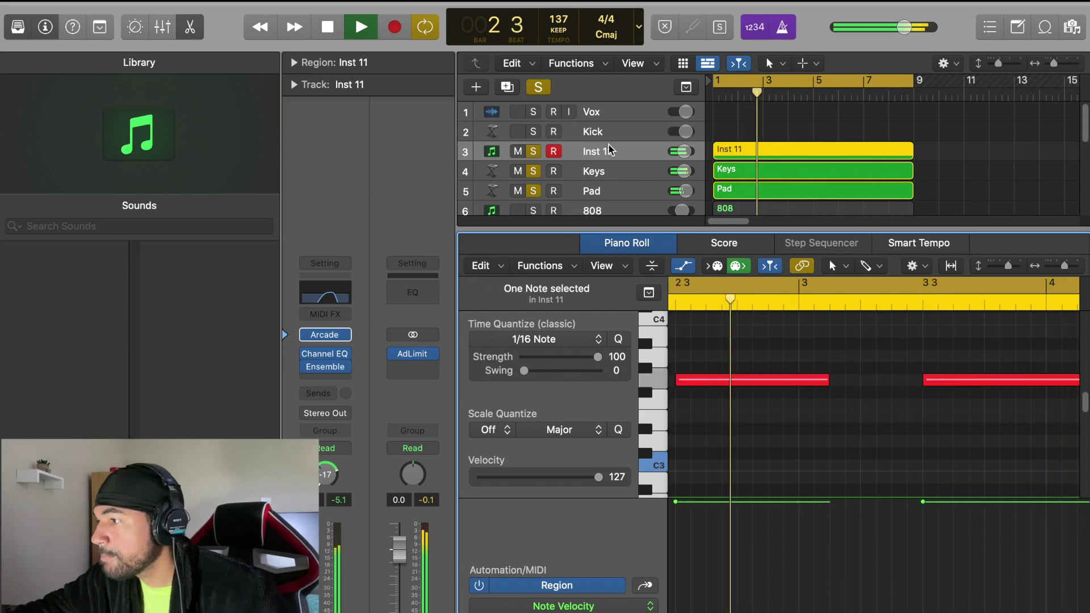
type("Vox")
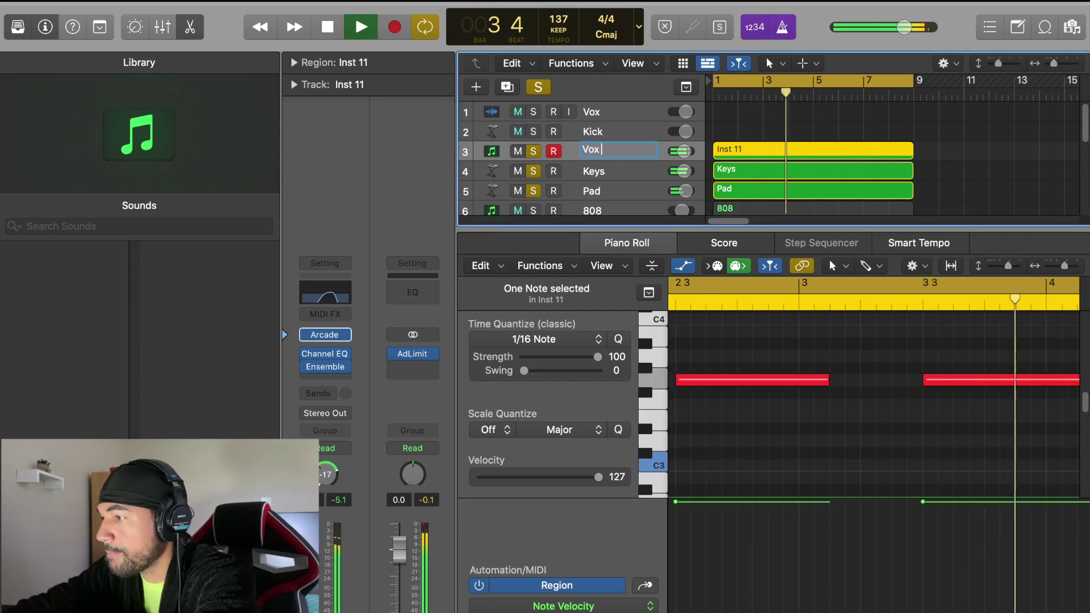
left_click(779, 150)
left_click(779, 150)
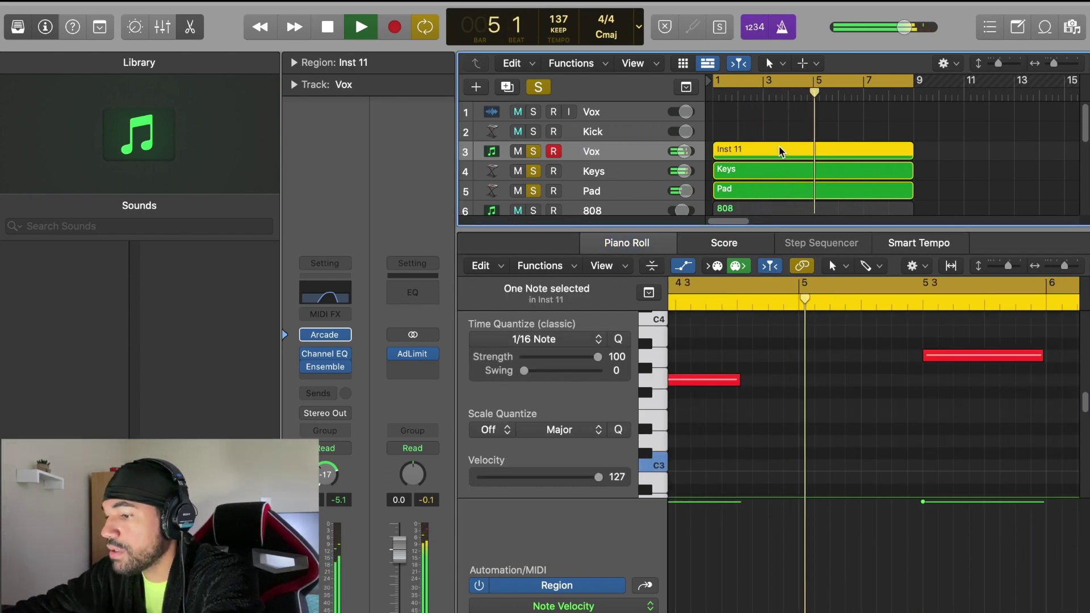
key("alt+shift+n")
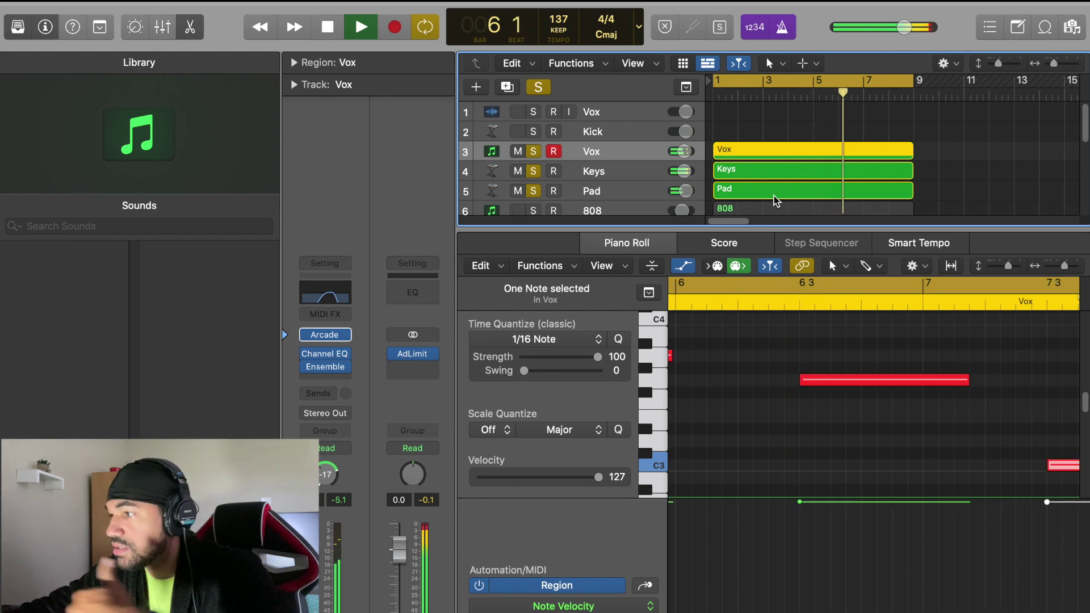
Move the new Vox track below Pad in an enlarged track area and set its pan to -20.
left_click_drag(762, 229, 758, 280)
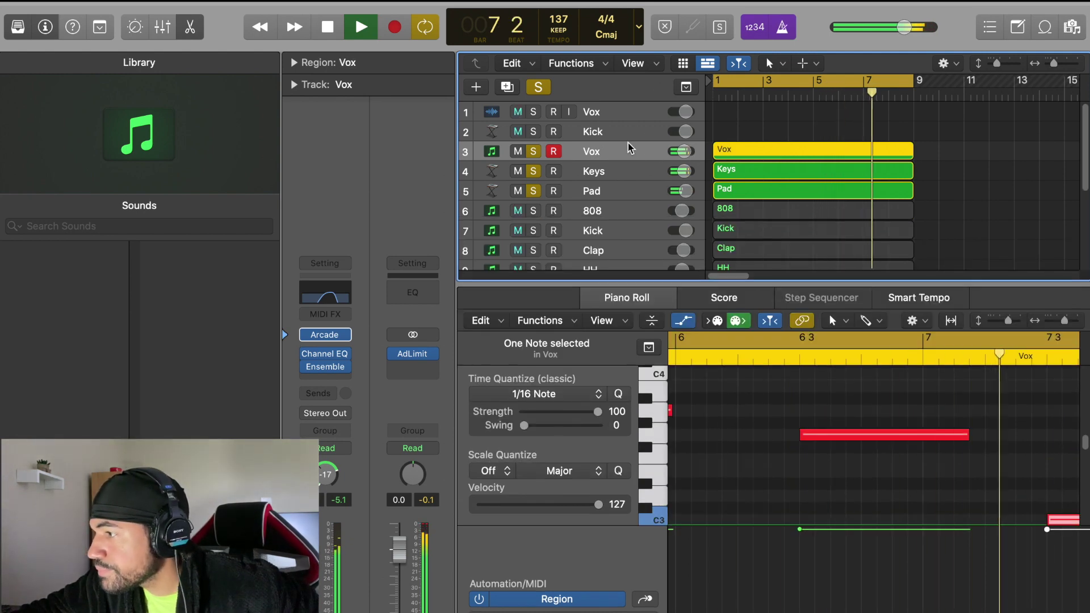
left_click_drag(627, 150, 626, 194)
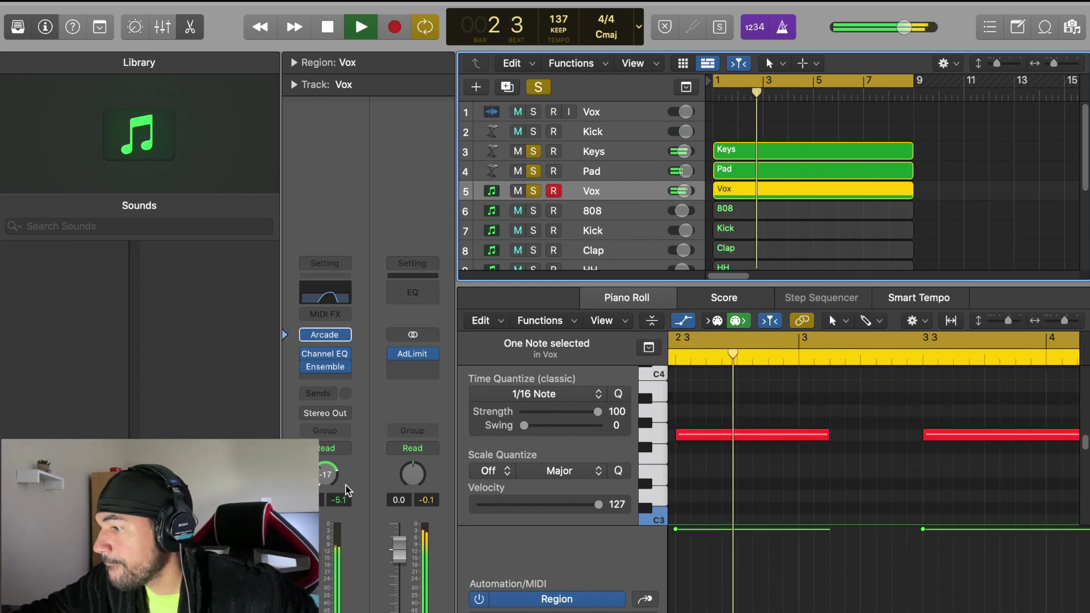
left_click_drag(323, 476, 321, 484)
Stop playback, open the Vox track's Arcade instrument, raise its Mod Verb slider and play the result back.
key("space")
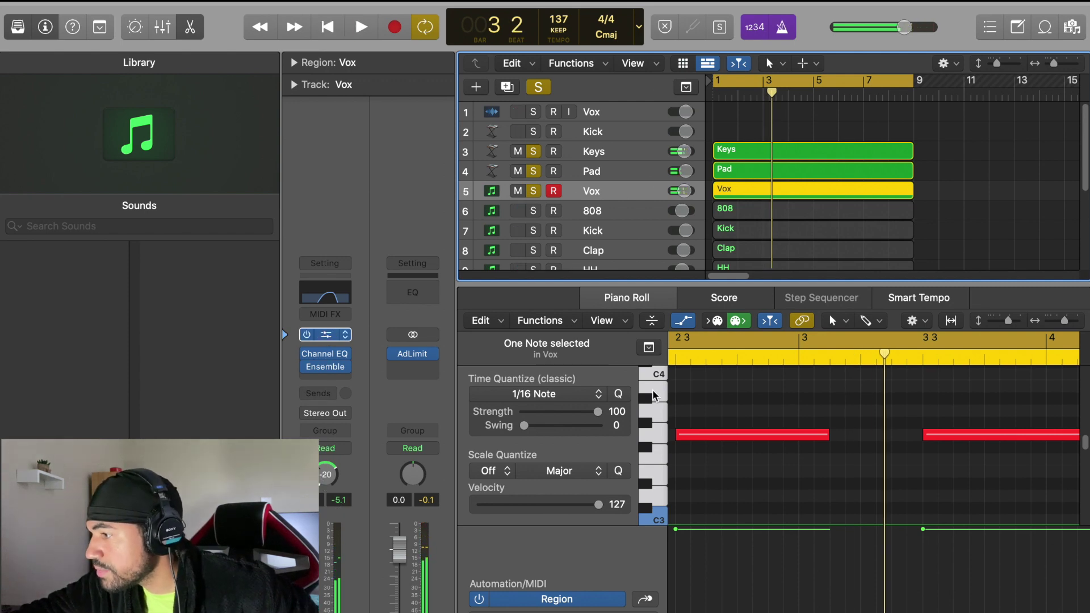
key("v")
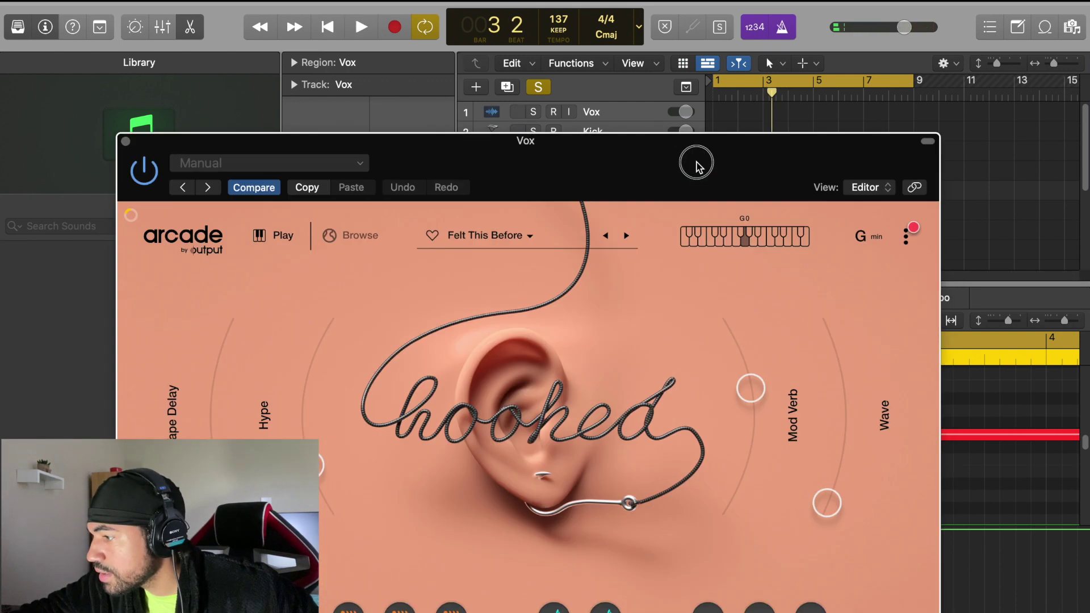
left_click_drag(697, 162, 693, 161)
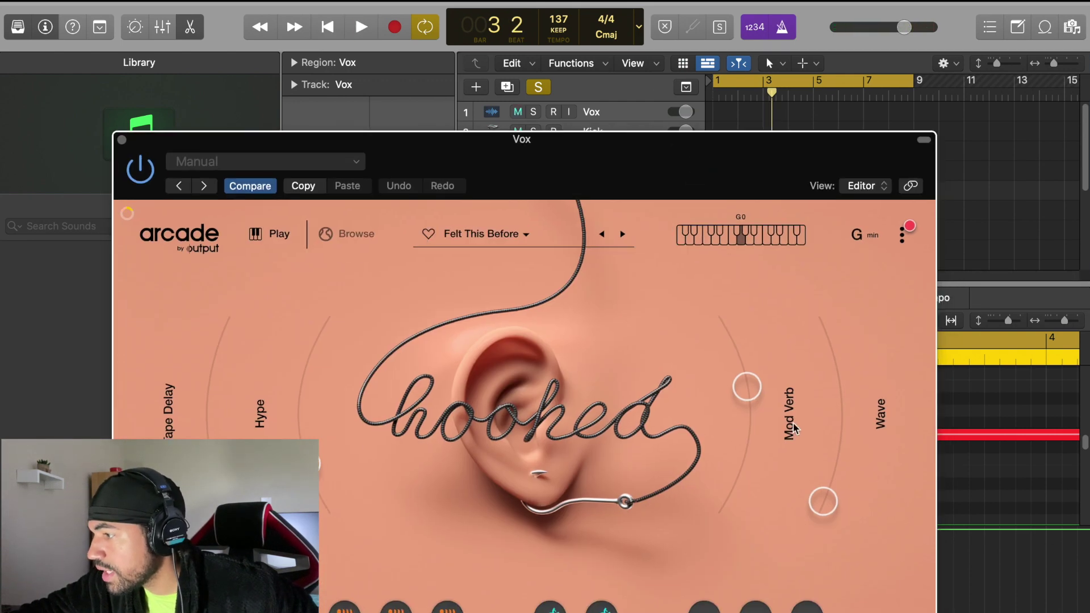
left_click_drag(742, 402, 734, 347)
key("space")
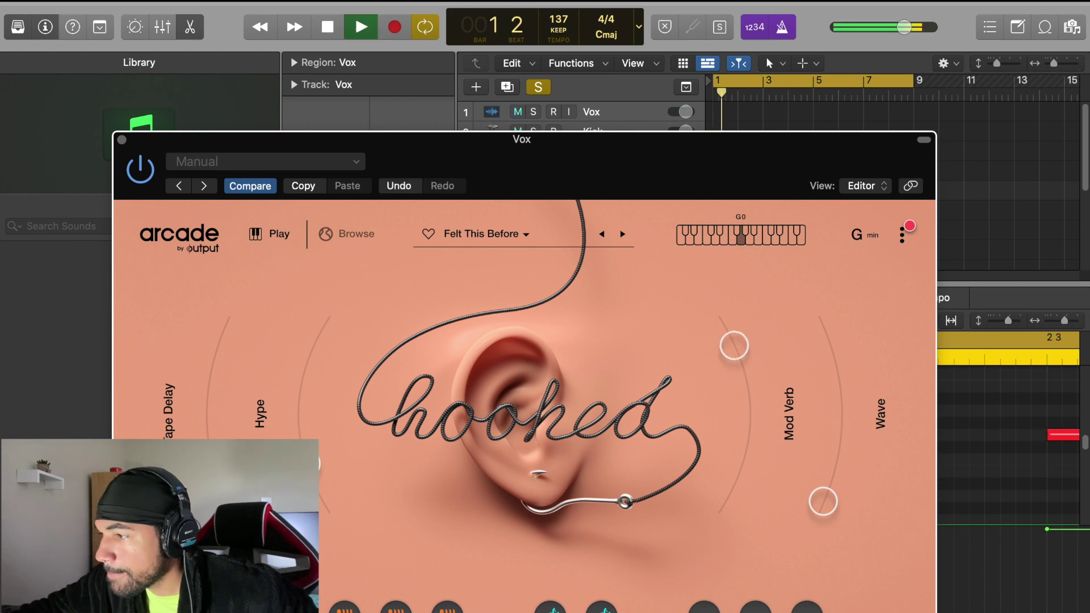
key("space")
Check Arcade's session key options, raise the Hype slider during playback and close Arcade.
left_click(863, 233)
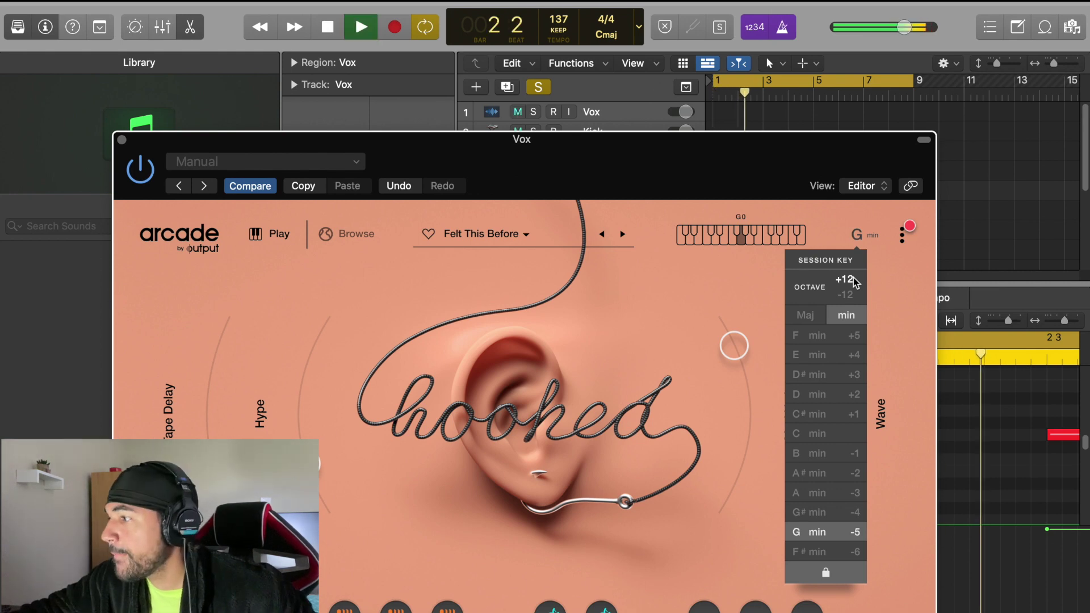
left_click(667, 356)
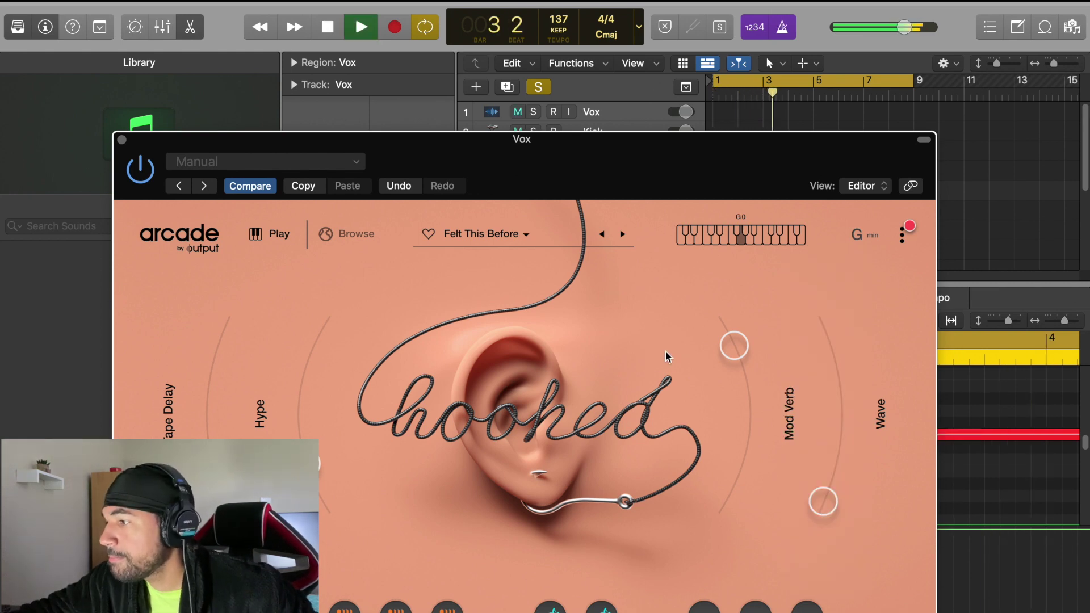
left_click_drag(305, 466, 291, 374)
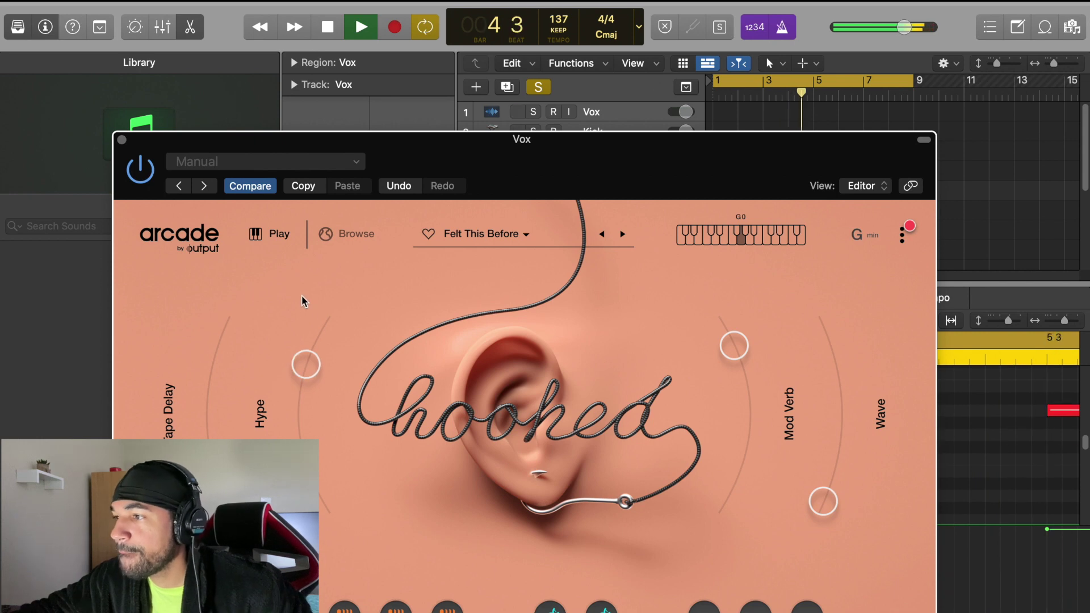
key("super+w")
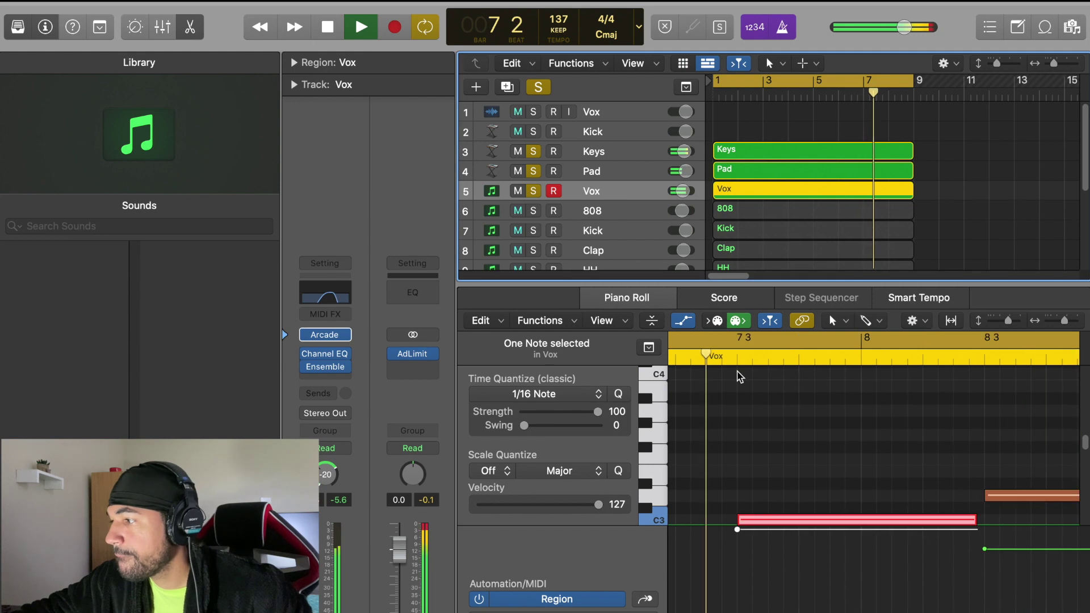
Readjust the low cut and high cut of Vox's Channel EQ by ear, lower Arcade's Mod Verb slightly, and close both windows.
left_click(325, 296)
left_click_drag(843, 426, 904, 425)
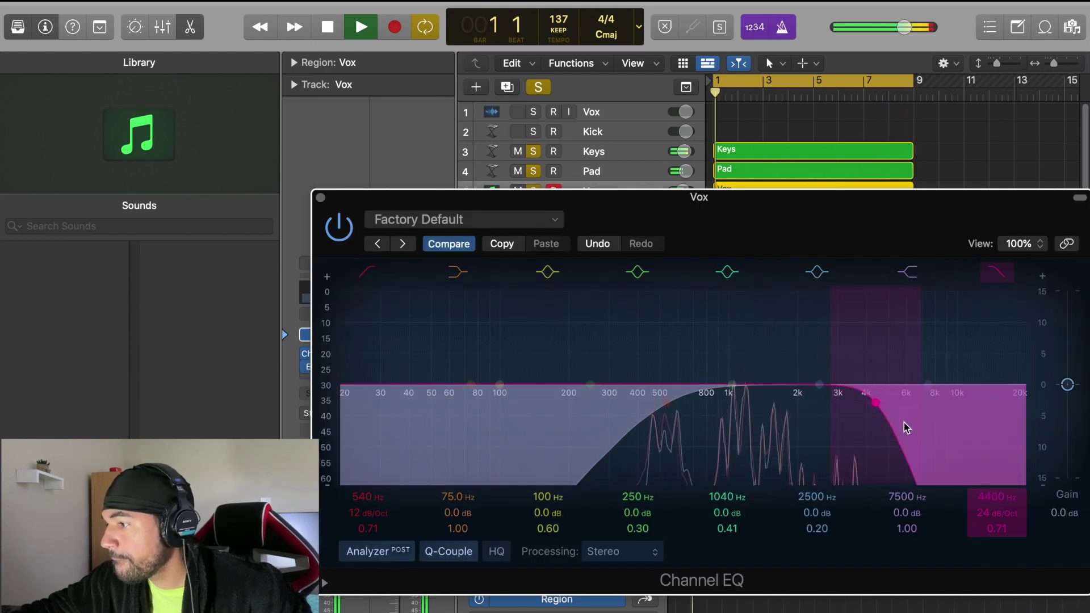
left_click_drag(649, 440, 691, 438)
left_click_drag(827, 412, 807, 430)
left_click_drag(895, 427, 875, 437)
left_click(320, 197)
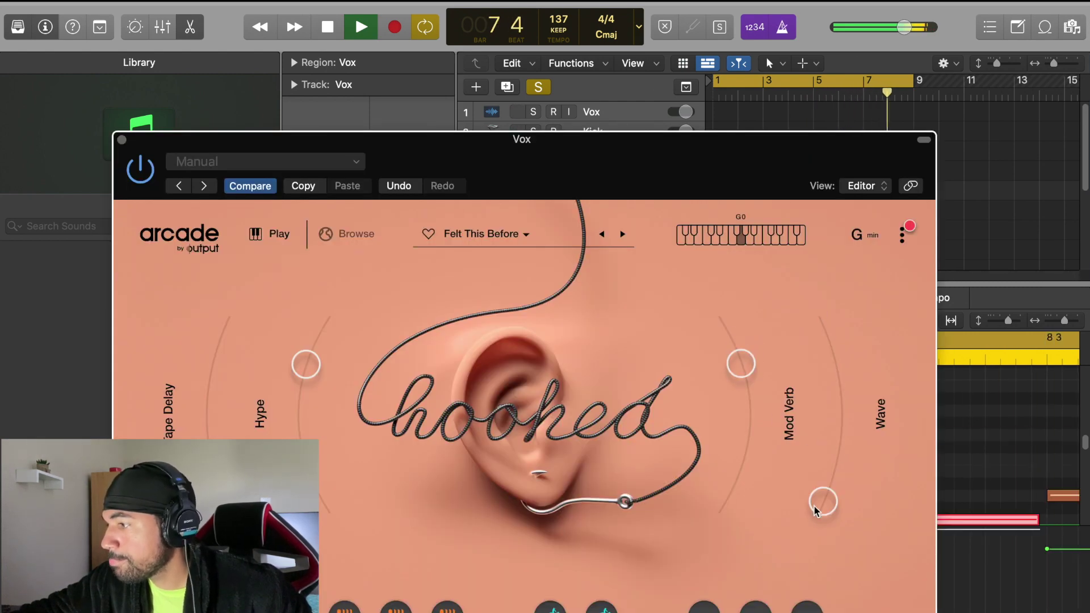
left_click(121, 139)
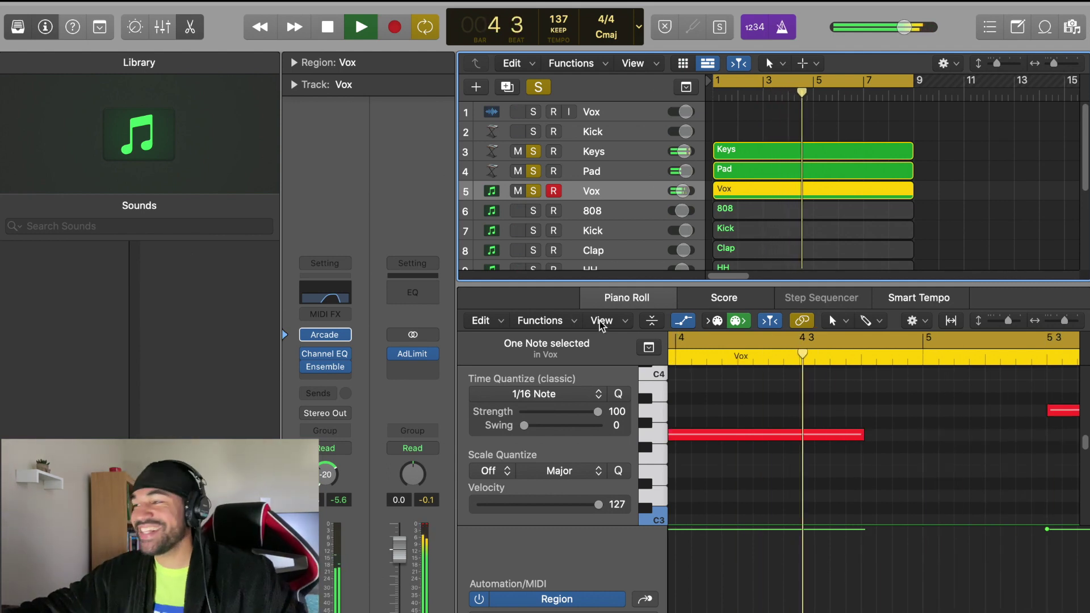
Create one new software instrument track below Vox, stop playback and load stereo Alchemy on it.
left_click(485, 87)
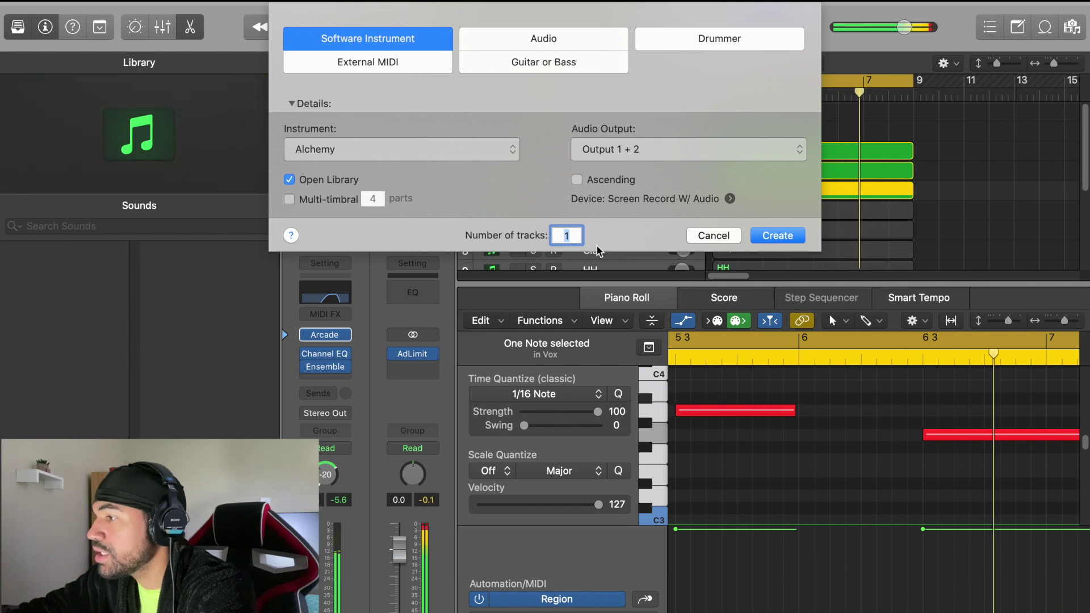
key("Return")
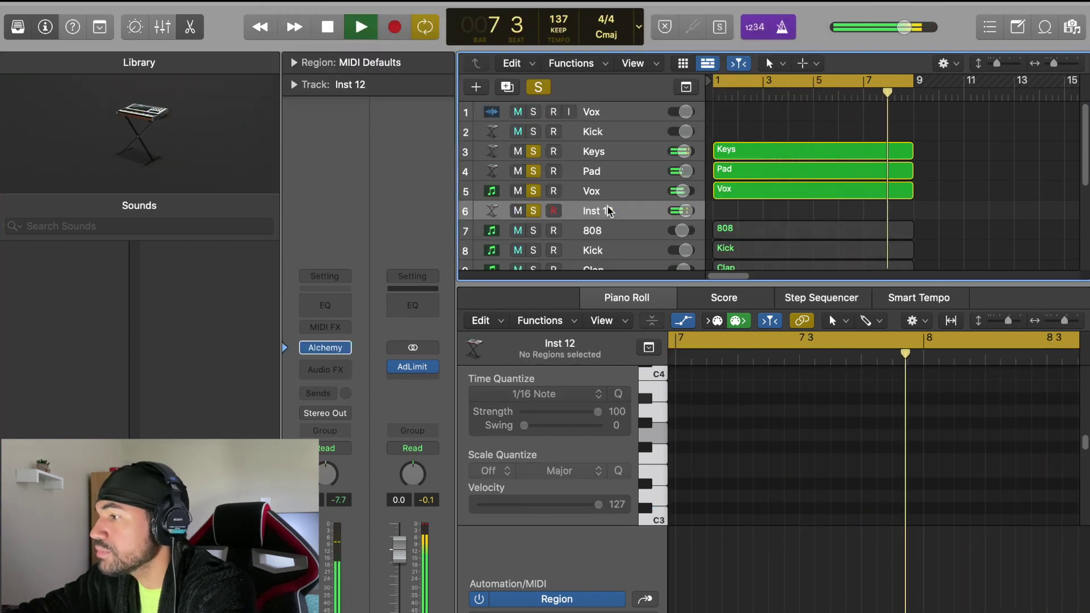
key("space")
left_click(345, 348)
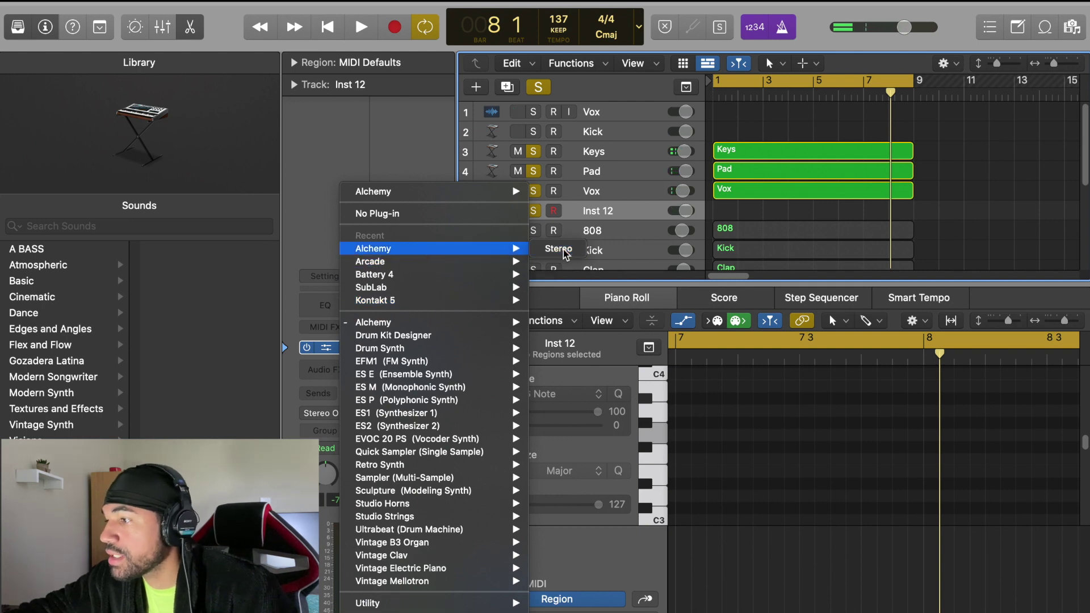
left_click(564, 250)
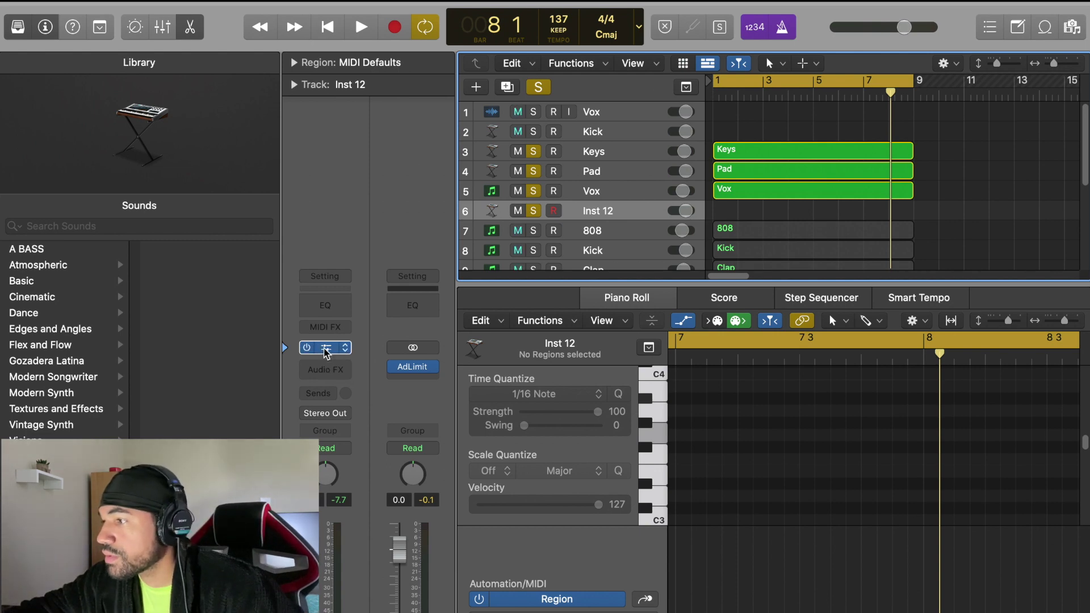
Open the Alchemy instrument on Inst 12, enlarge its window to 75% view and reposition it.
left_click(326, 349)
left_click_drag(700, 207, 591, 104)
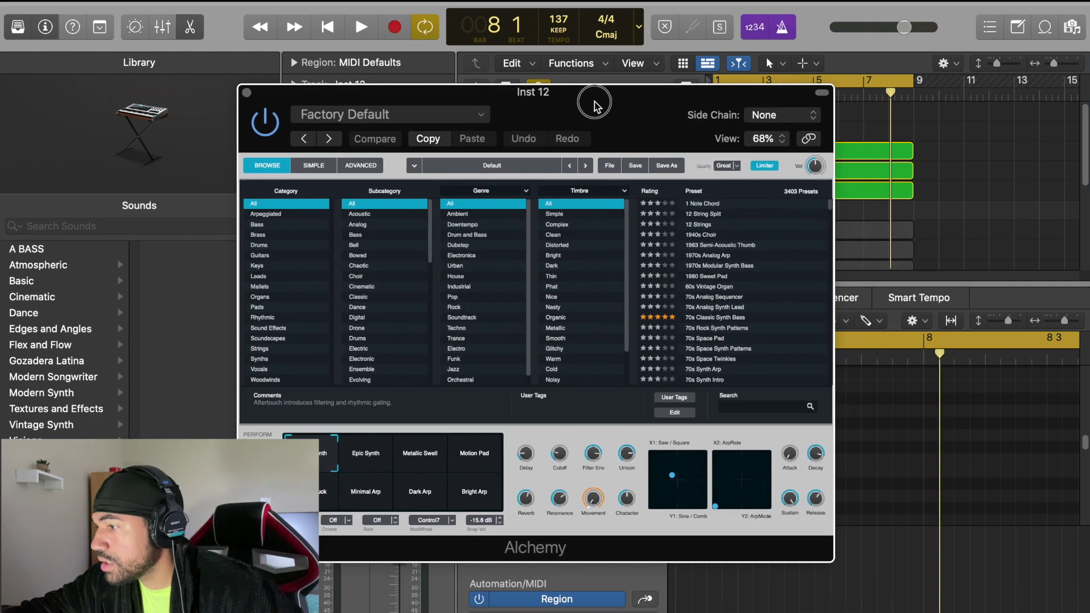
left_click_drag(828, 554, 1008, 612)
left_click(921, 601)
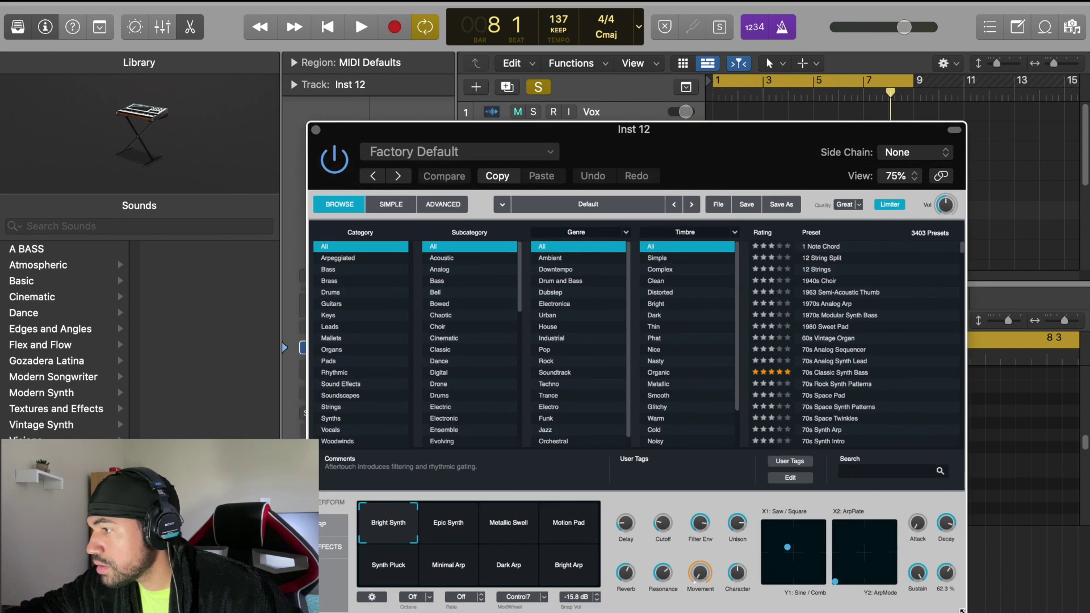
left_click_drag(760, 157, 582, 175)
Audition Trance Lead Designer and Unity Synth Lead in Alchemy's Leads category, choose Wide Splashy Pad and close Alchemy.
left_click(158, 346)
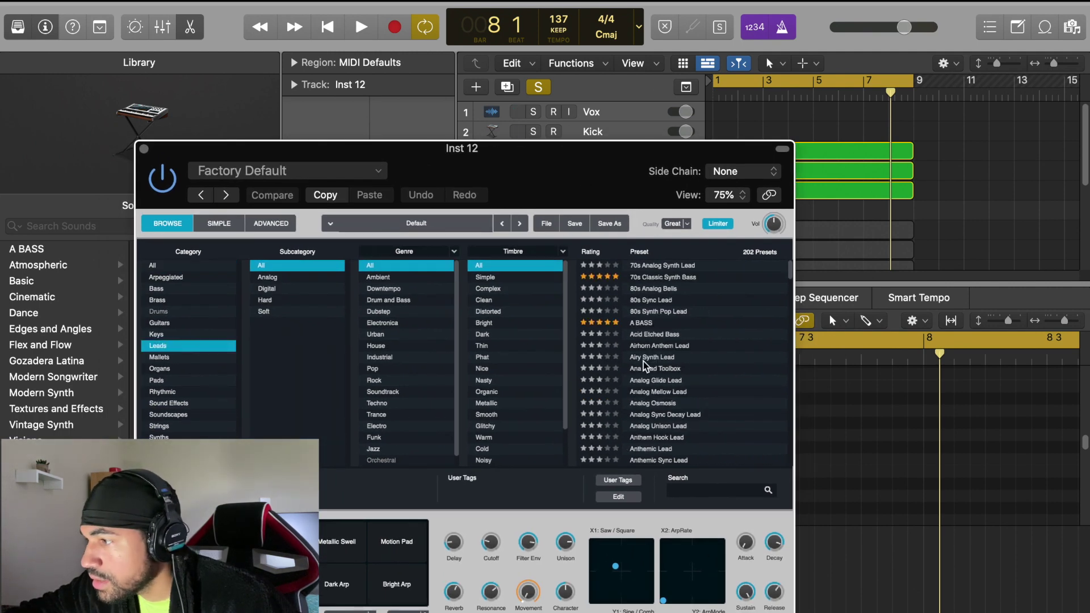
scroll(651, 369, "down", 15)
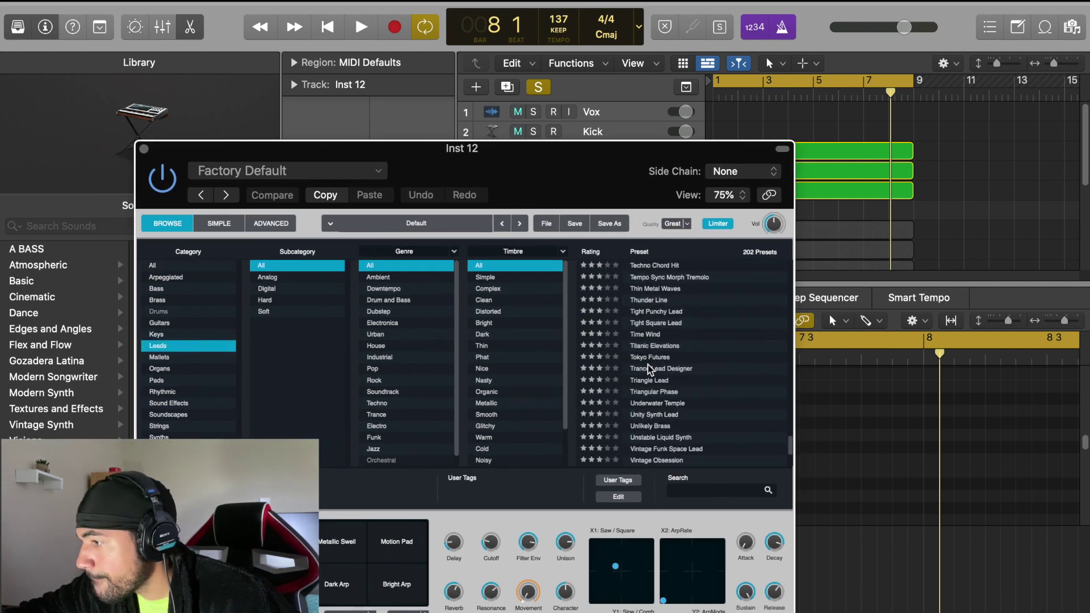
left_click(650, 369)
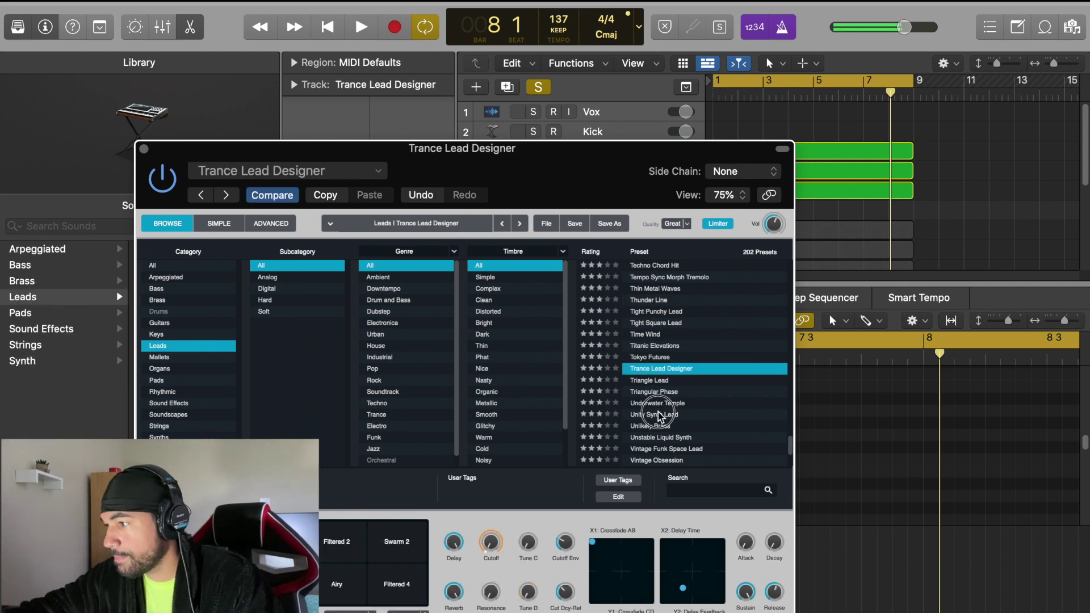
left_click(656, 414)
scroll(660, 416, "down", 5)
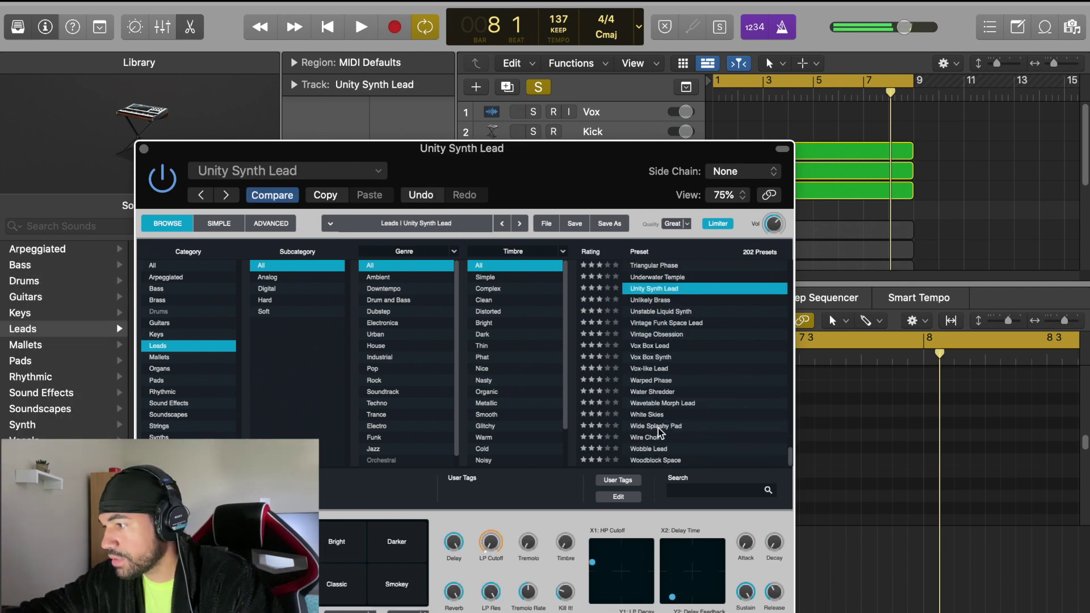
left_click(659, 428)
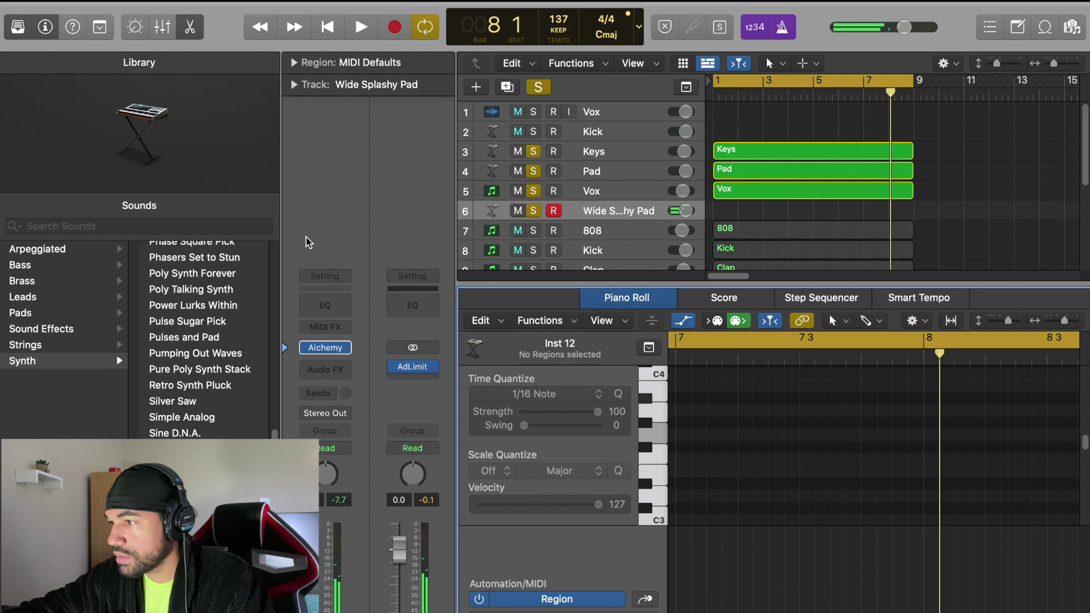
left_click(144, 148)
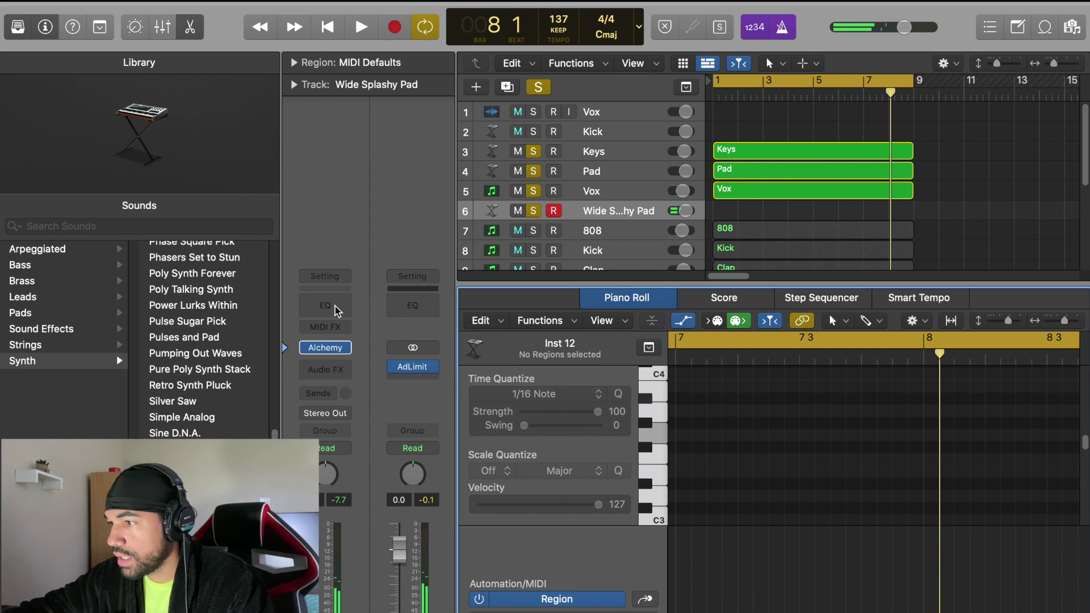
Add a Channel EQ to Wide Splashy Pad, lower its high cut to about 2560 Hz, raise its low cut by ear, and close it.
left_click(336, 309)
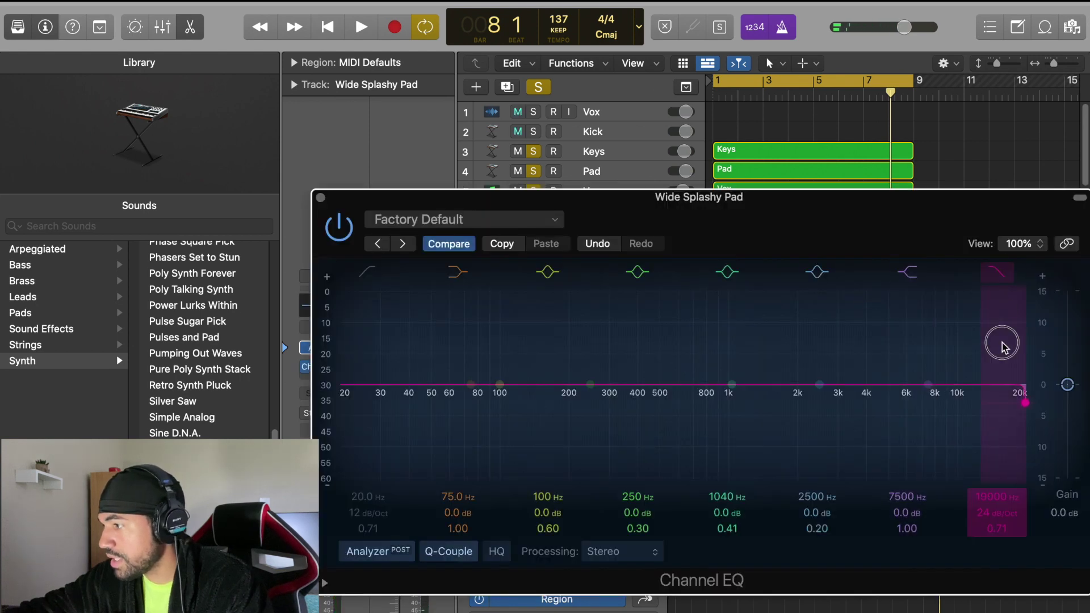
left_click_drag(1003, 345, 823, 343)
left_click(367, 272)
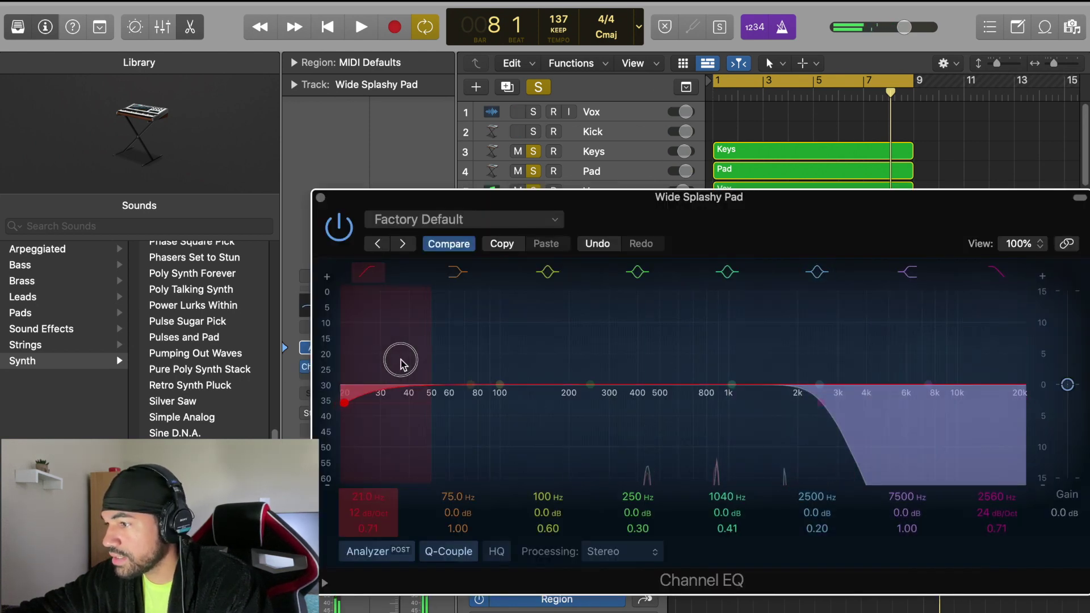
left_click_drag(400, 364, 705, 369)
left_click(321, 197)
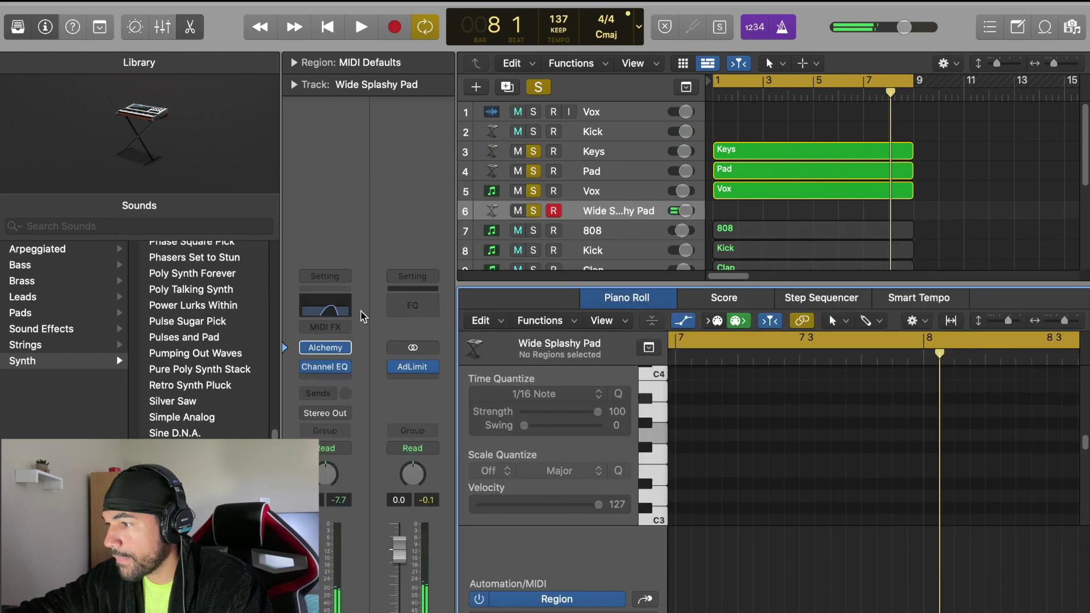
Insert stereo Ensemble with the Symphonic 5 Voice preset on Wide Splashy Pad, and stereo-pan the track to +16.
left_click(327, 378)
mouse_move(397, 422)
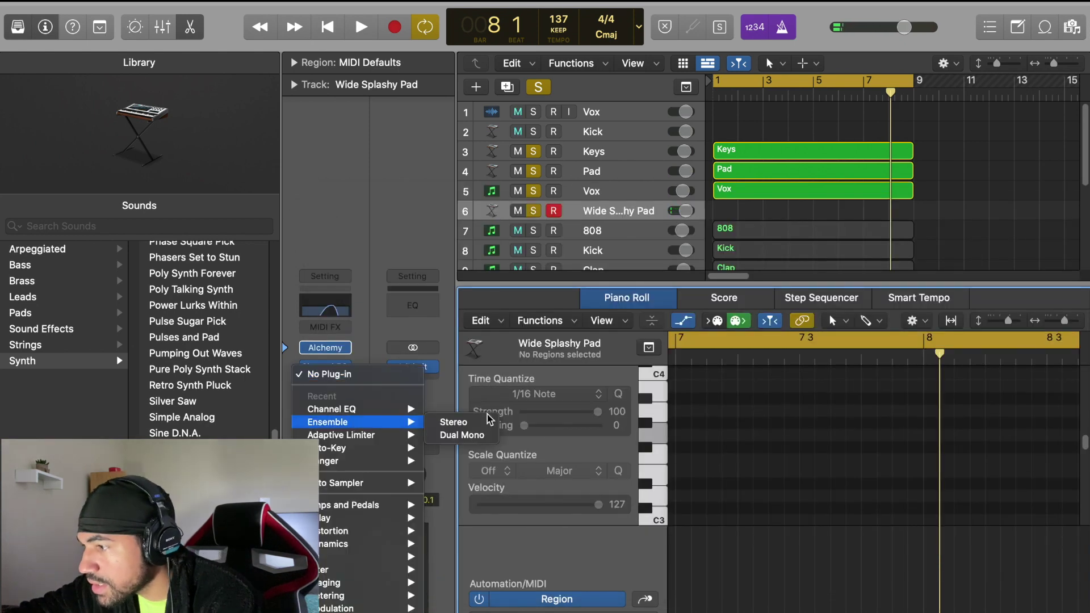
left_click(475, 423)
left_click(407, 245)
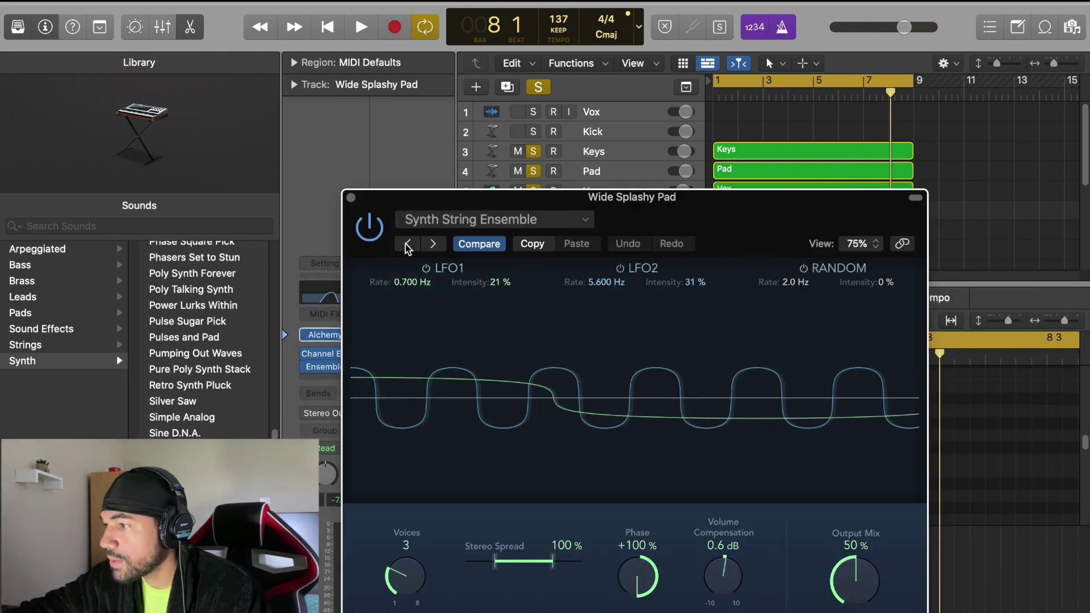
left_click(407, 244)
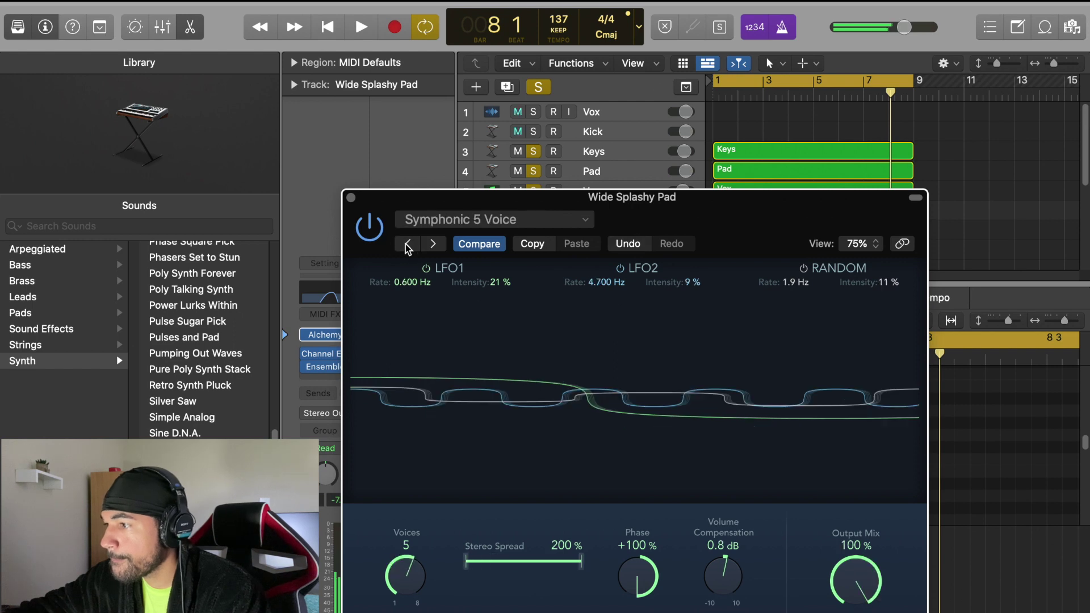
left_click(350, 198)
right_click(327, 476)
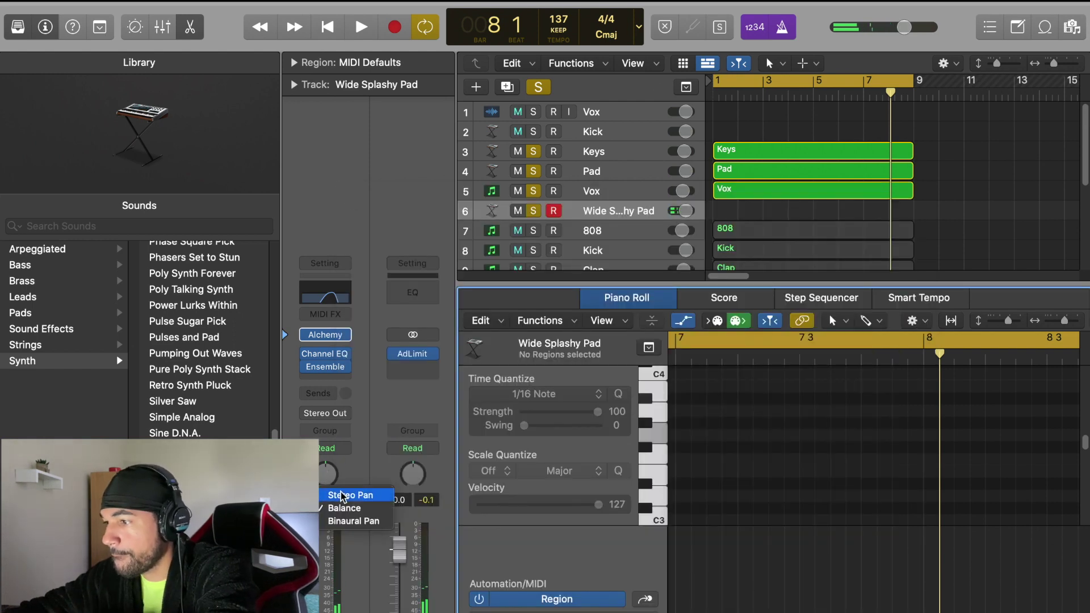
left_click(342, 495)
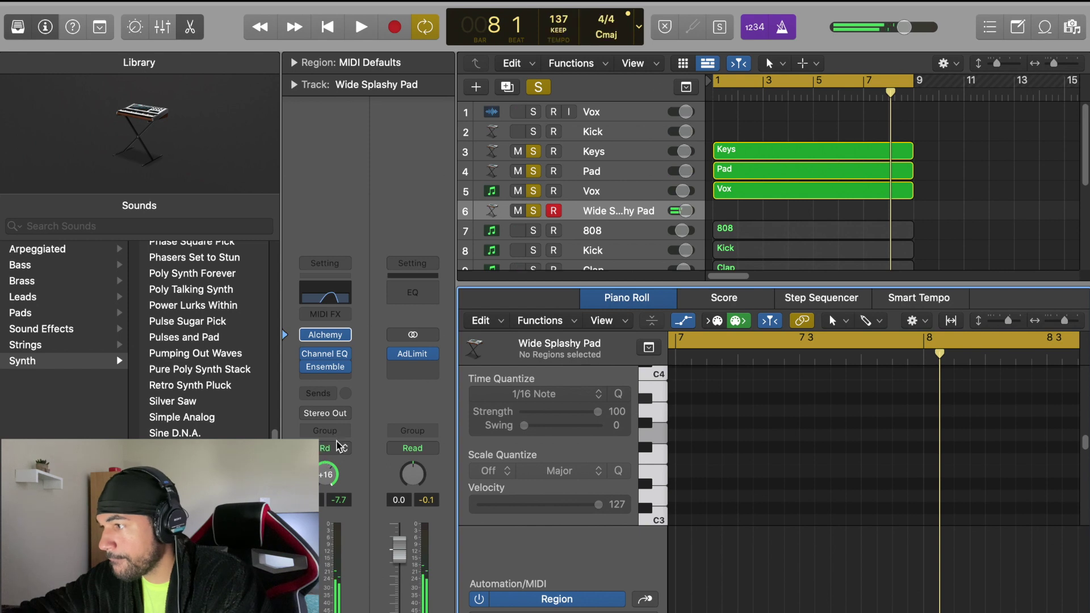
Record a two-bar arpeggiated melody from bar 1 on Wide Splashy Pad and quantize all its notes to 1/16.
key("space")
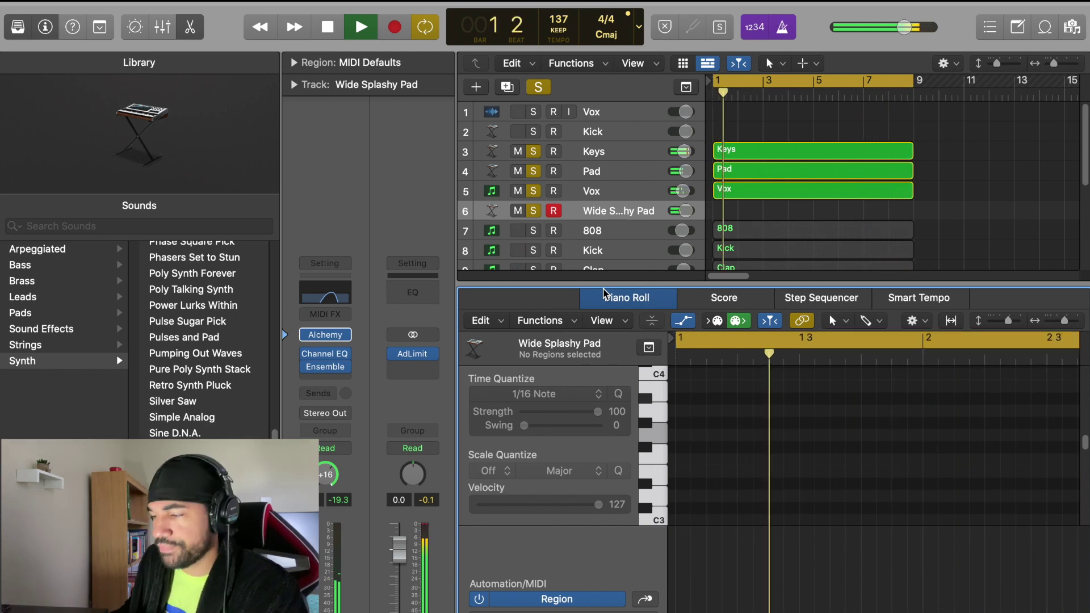
key("r")
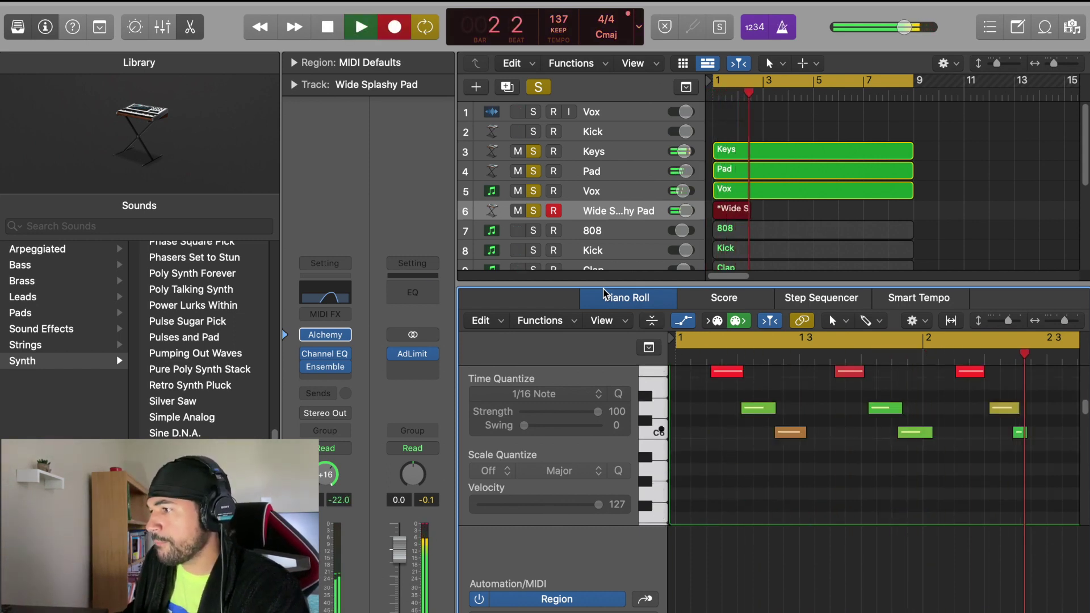
key("space")
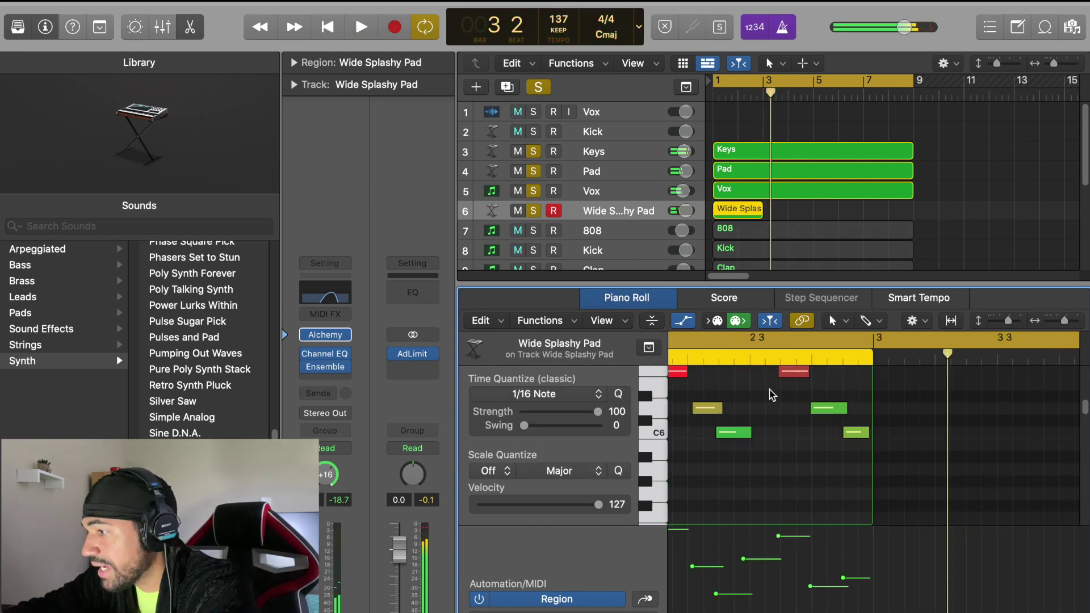
key("super+a")
key("space")
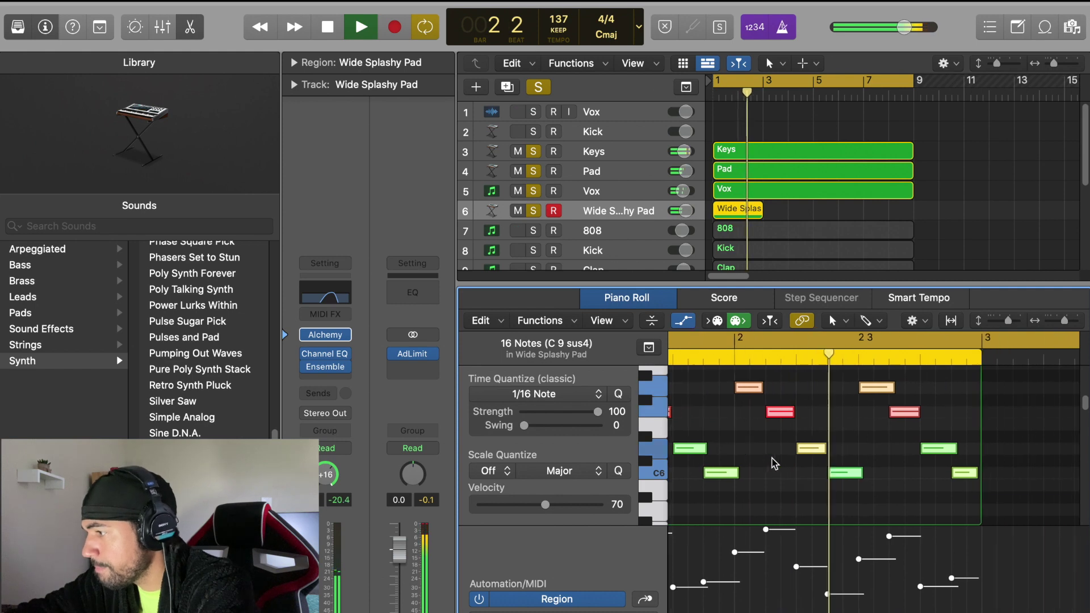
key("space")
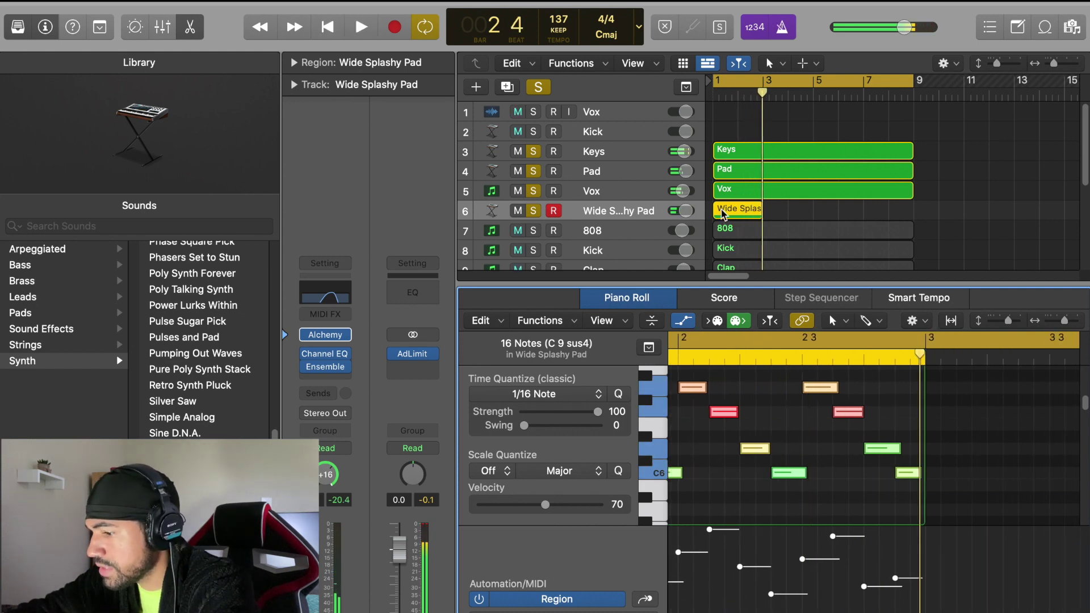
Copy and join the two-bar melody into a four-bar region, and place a copy of that region at bar 5.
left_click_drag(724, 213, 843, 216)
left_click(738, 221, "shift")
key("super+j")
key("space")
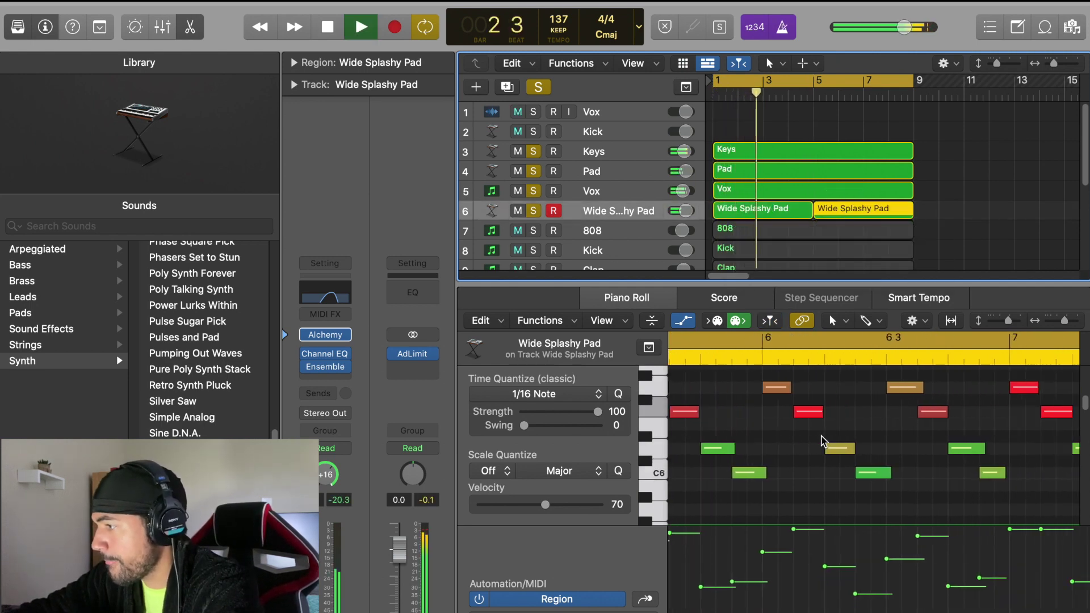
Raise the G6 note at the start of bar 3 to A6 in the first Wide Splashy Pad region.
left_click(772, 225)
left_click(771, 217)
scroll(865, 450, "right", 4)
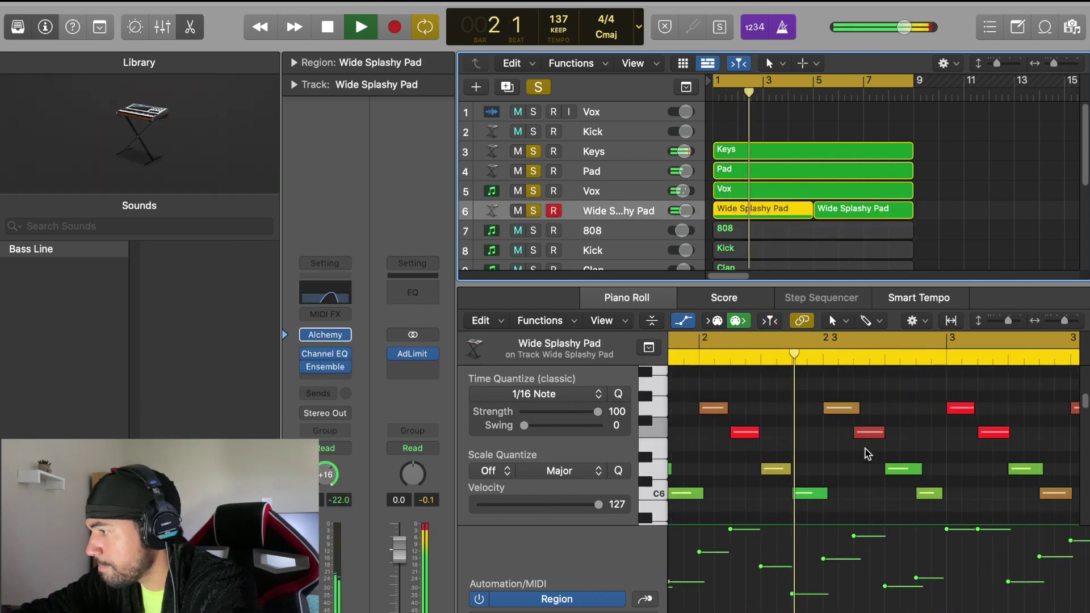
scroll(865, 449, "right", 4)
key("space")
left_click(833, 469)
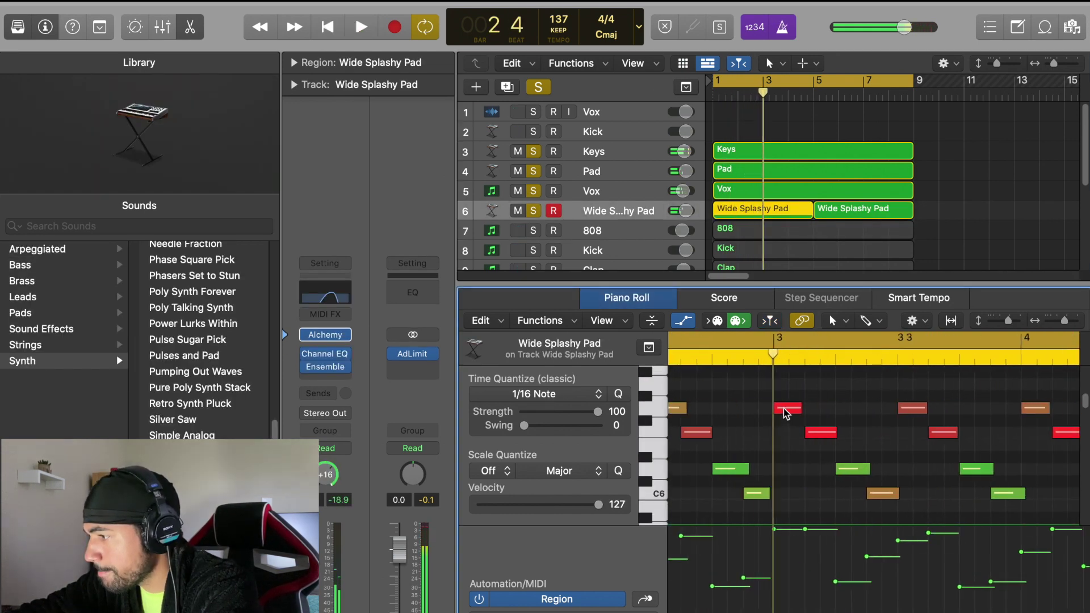
left_click_drag(783, 408, 783, 387)
Raise the remaining G6 notes on beat 3 of bar 3 and beats 1 and 3 of bar 4 to A6.
key("space")
scroll(782, 387, "right", 10)
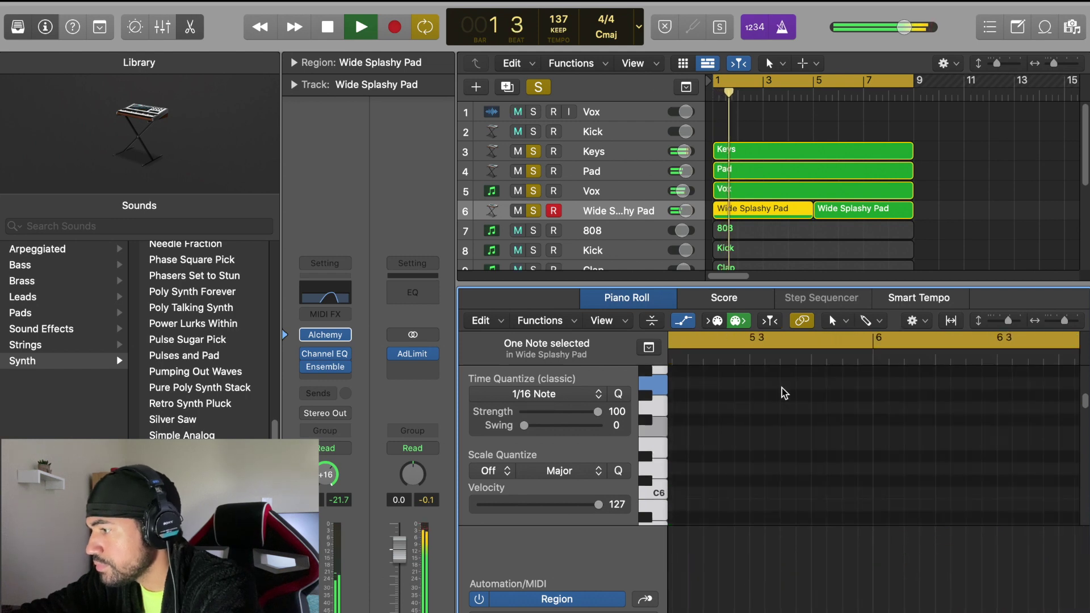
scroll(800, 420, "left", 8)
scroll(801, 421, "up", 1)
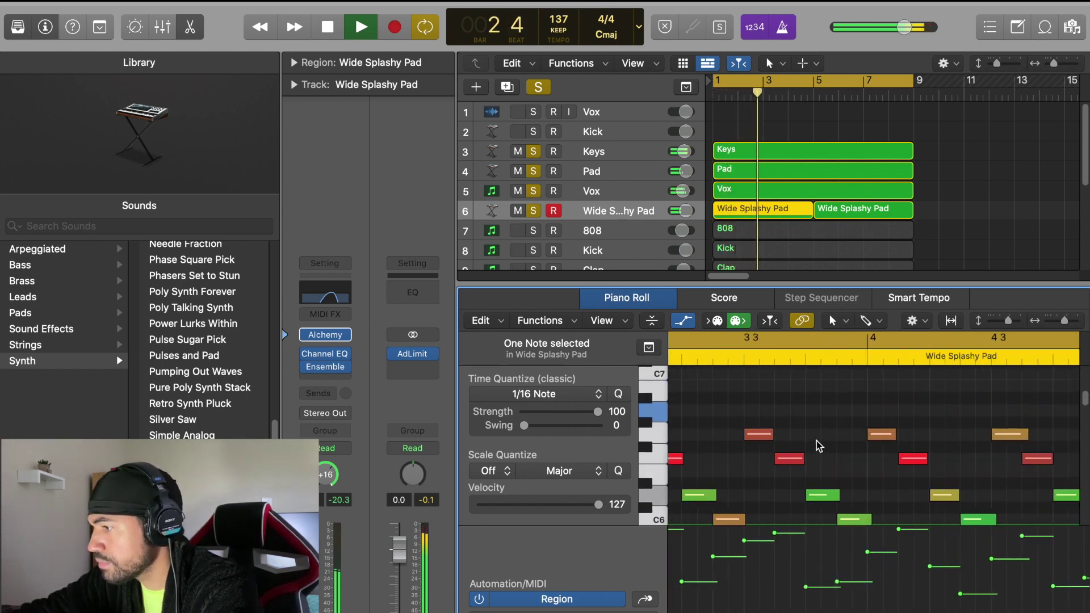
key("space")
left_click(904, 438)
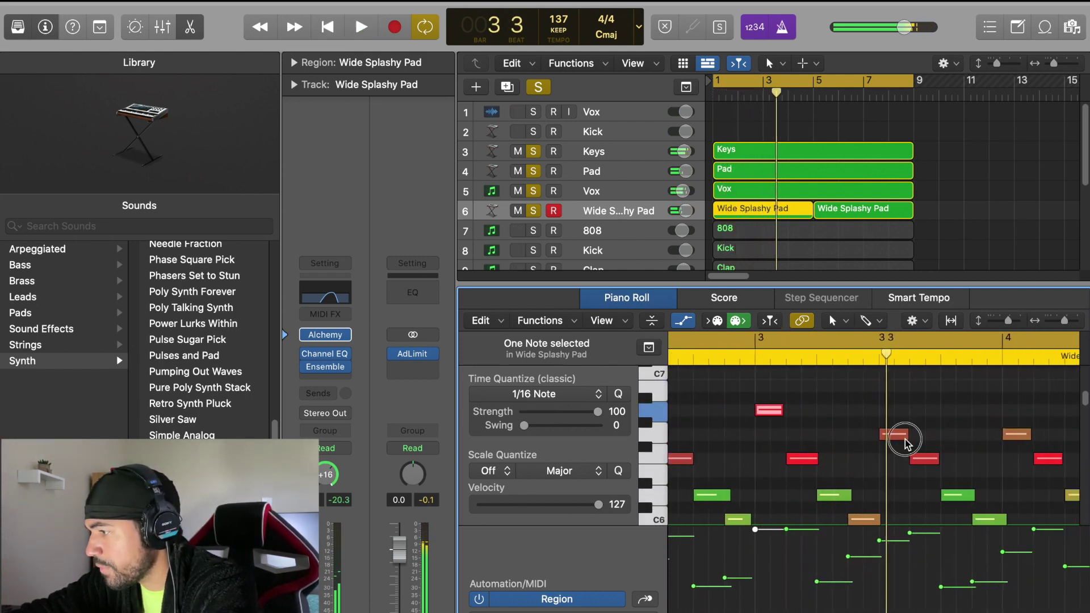
left_click_drag(904, 440, 899, 416)
scroll(869, 432, "right", 5)
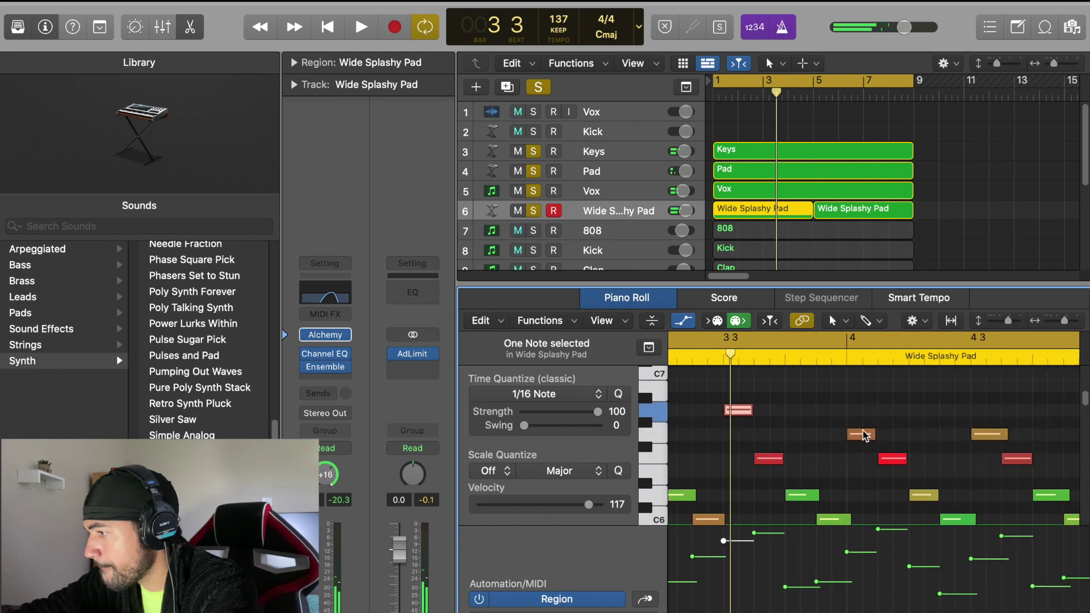
left_click(863, 435)
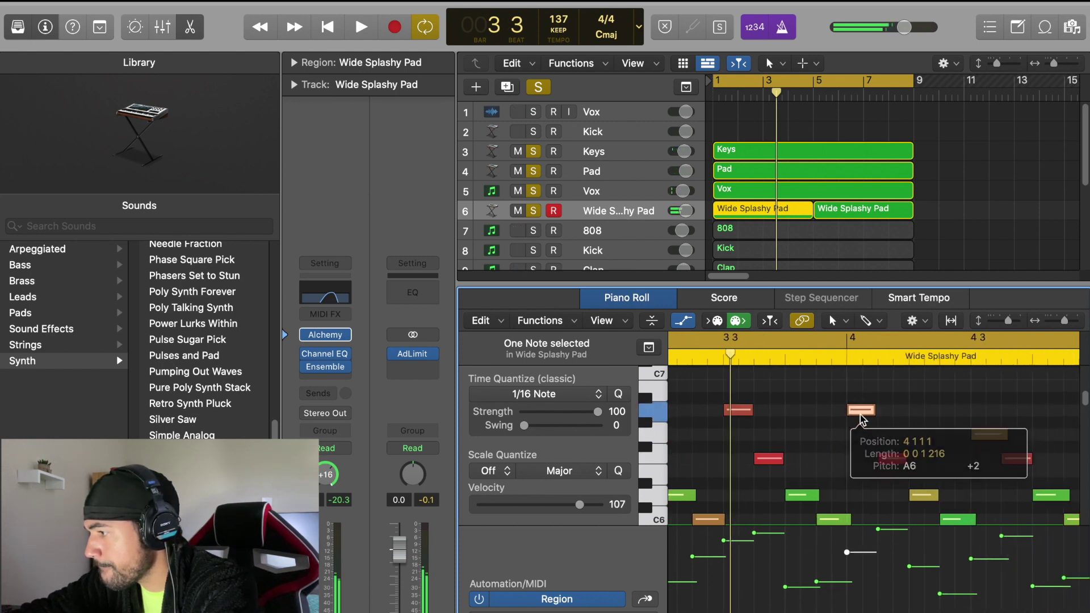
scroll(862, 423, "right", 5)
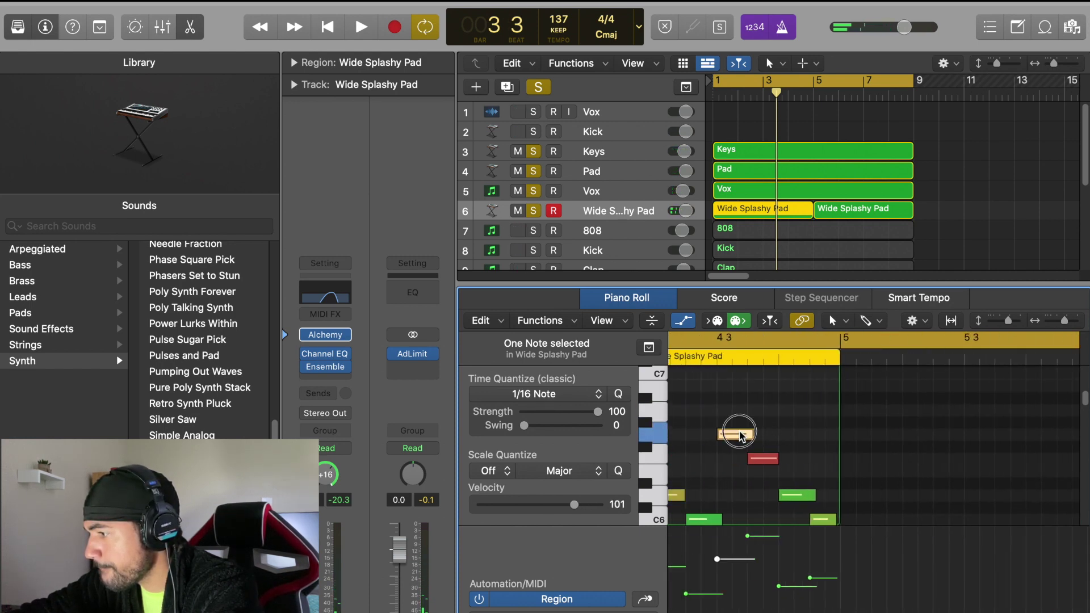
left_click_drag(741, 437, 743, 413)
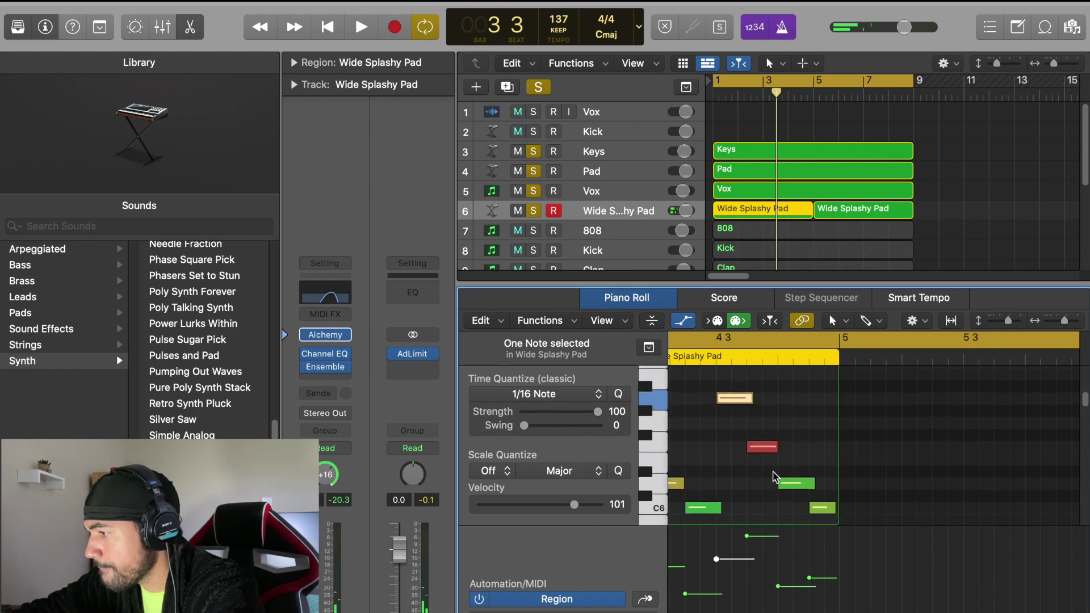
Replace the second Wide Splashy Pad region with a copy of the edited one and join both into one eight-bar region.
key("space")
left_click(863, 211)
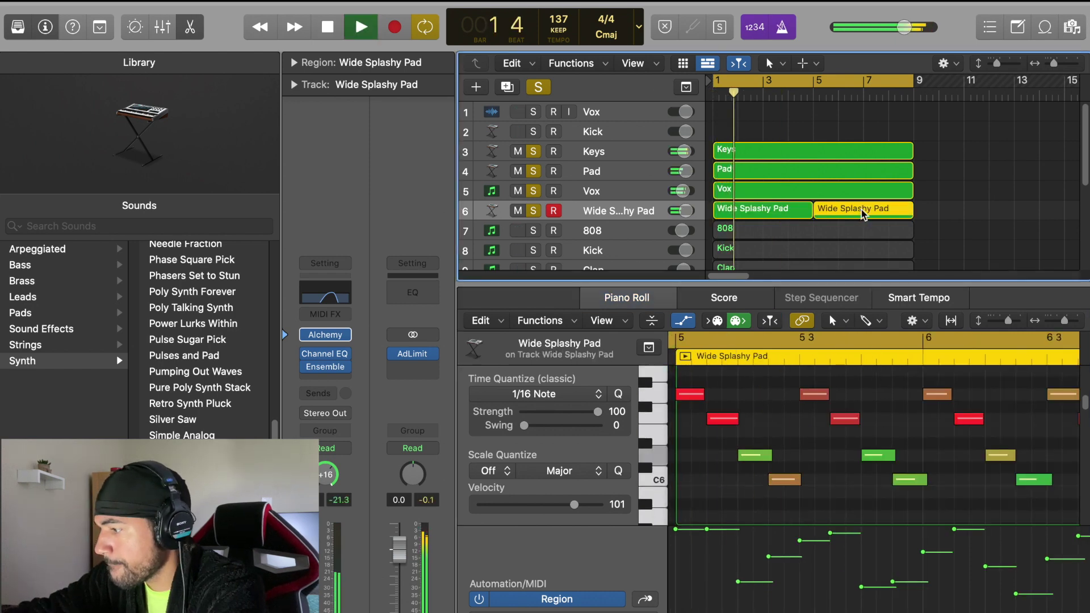
key("Delete")
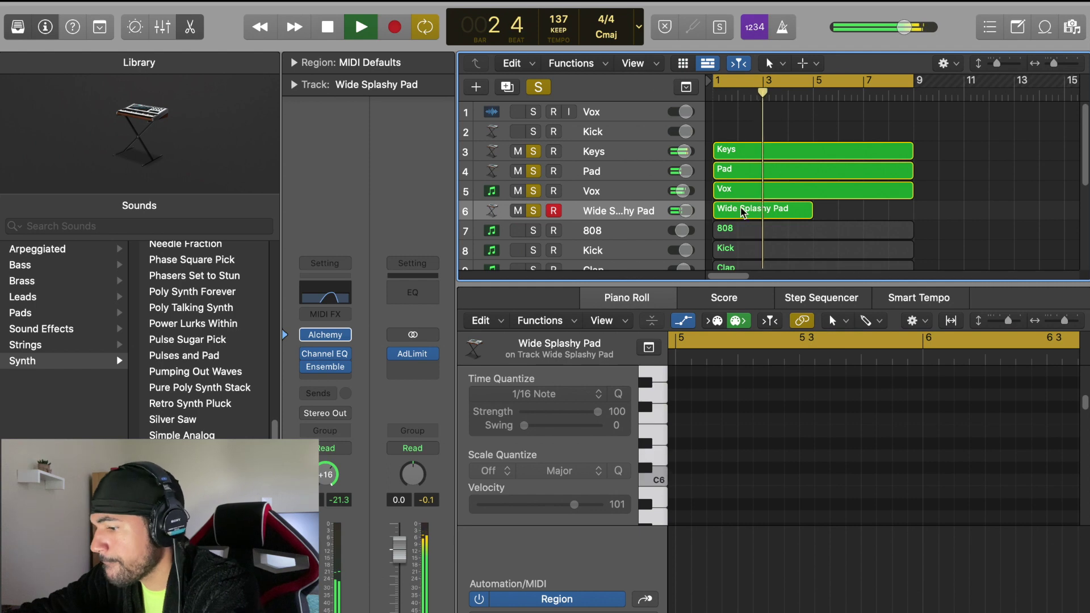
left_click_drag(745, 215, 825, 217)
left_click(604, 213)
key("super+j")
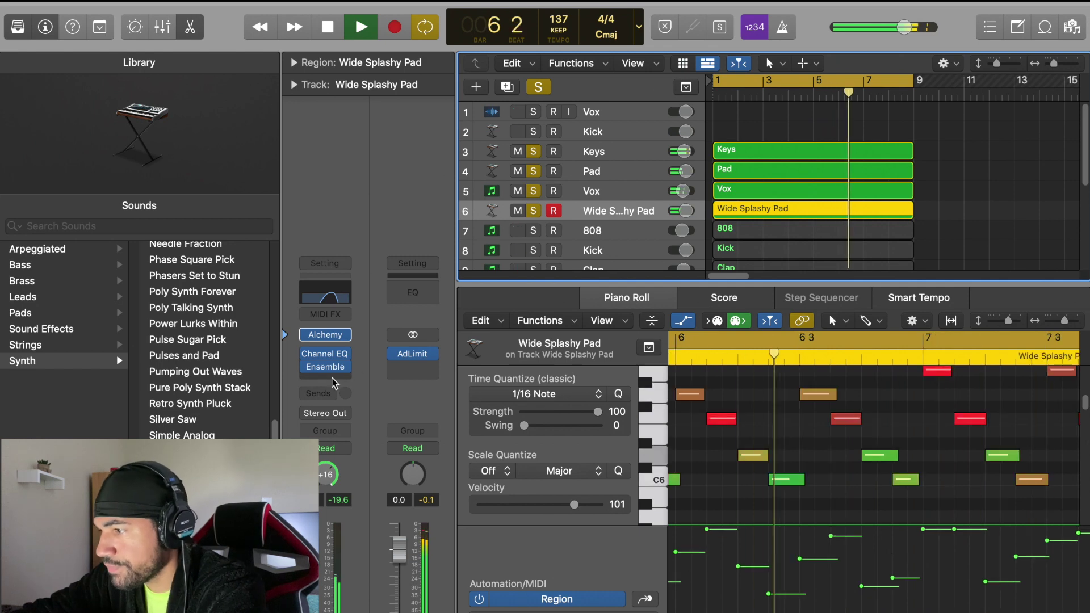
Insert Tremolo after Ensemble on Wide Splashy Pad, set its depth to 69%, and close it.
left_click(332, 379)
mouse_move(369, 609)
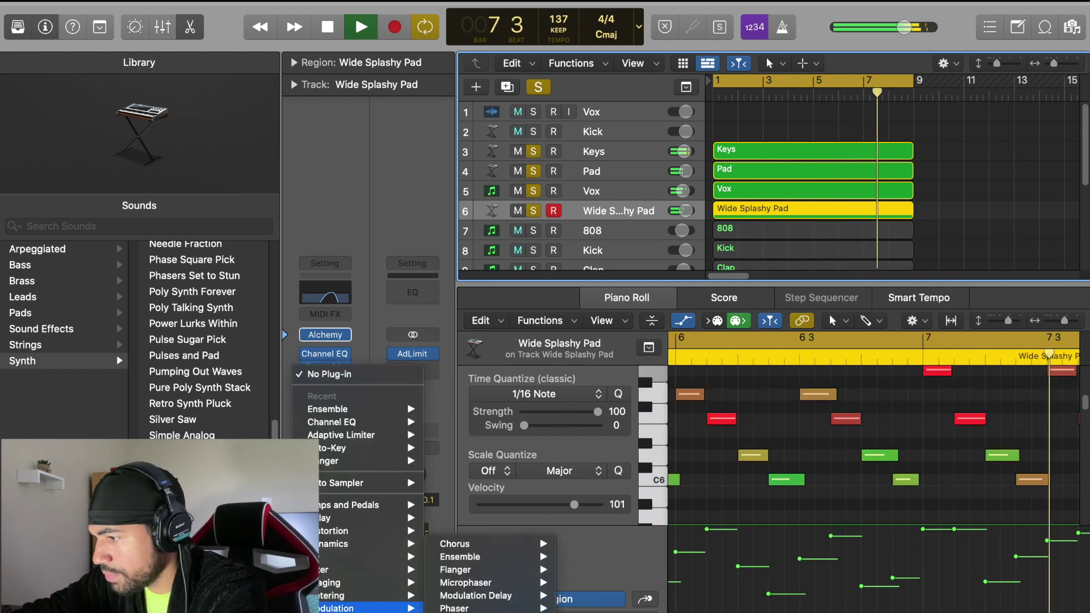
left_click(460, 612)
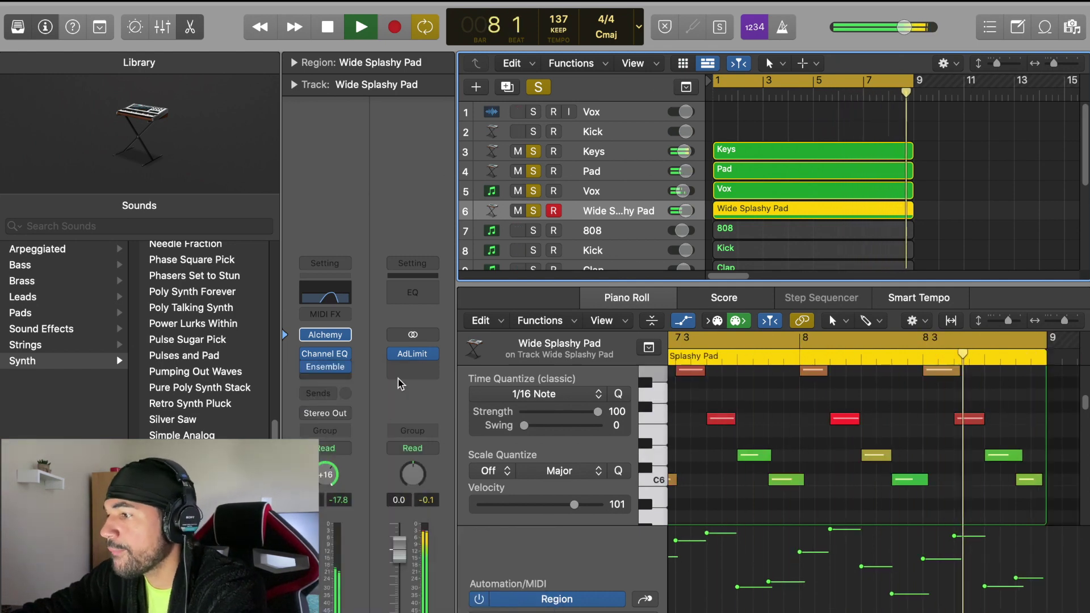
left_click_drag(483, 341, 453, 410)
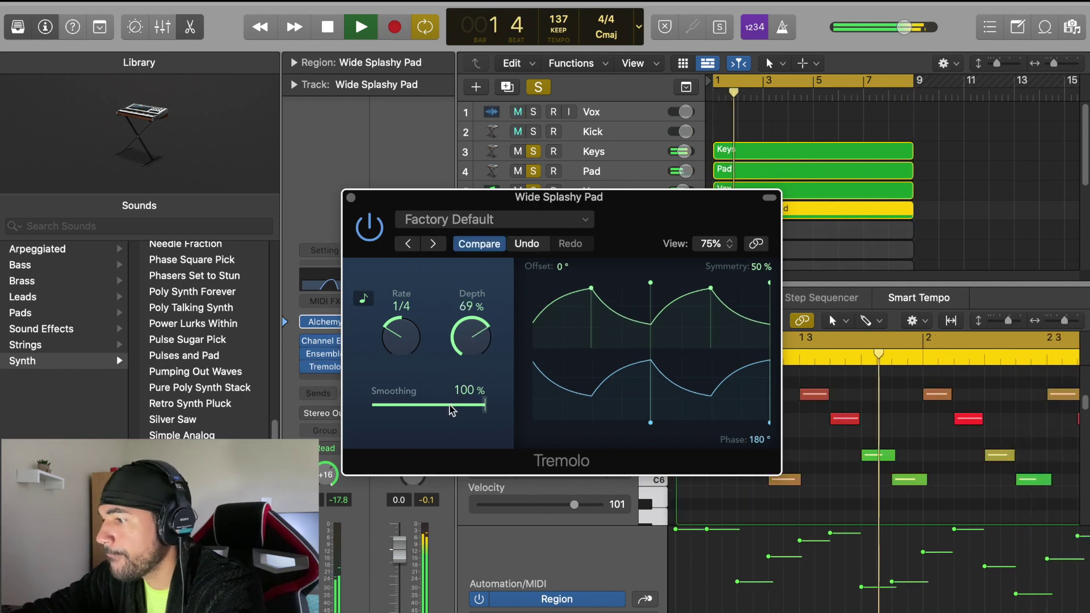
left_click(351, 198)
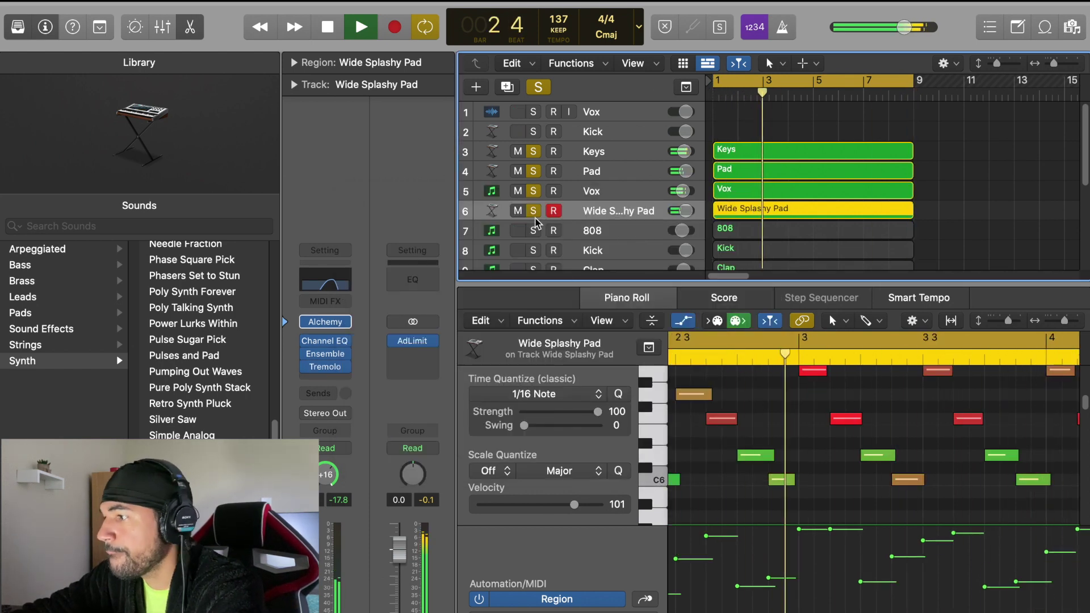
Readjust Wide Splashy Pad's Channel EQ to a low cut of about 1260 Hz and a high cut of about 3220 Hz.
left_click(333, 282)
left_click_drag(810, 377, 755, 438)
left_click_drag(857, 434, 840, 438)
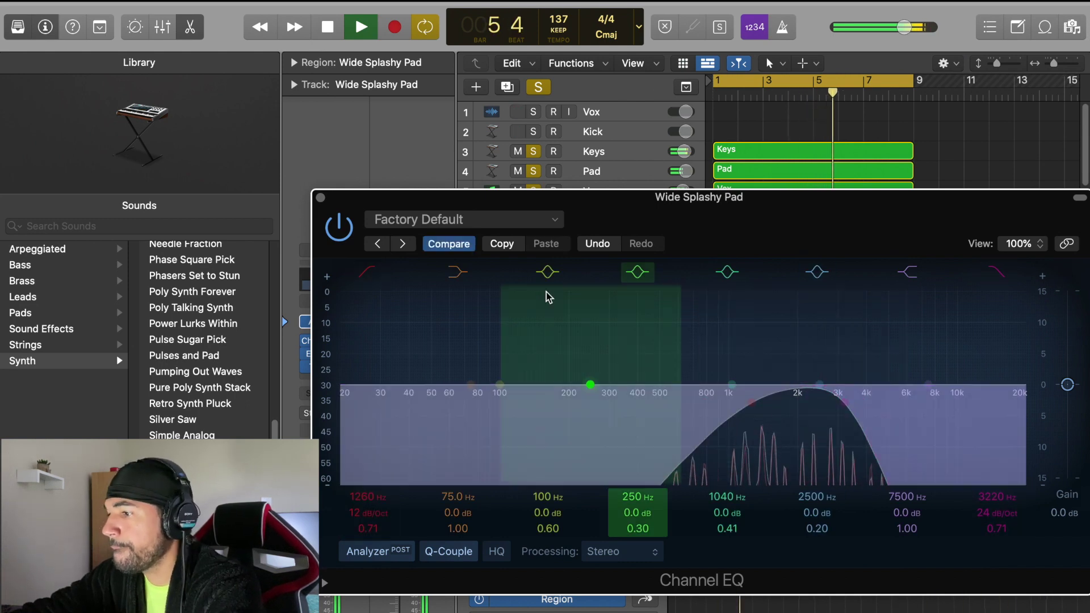
left_click(321, 197)
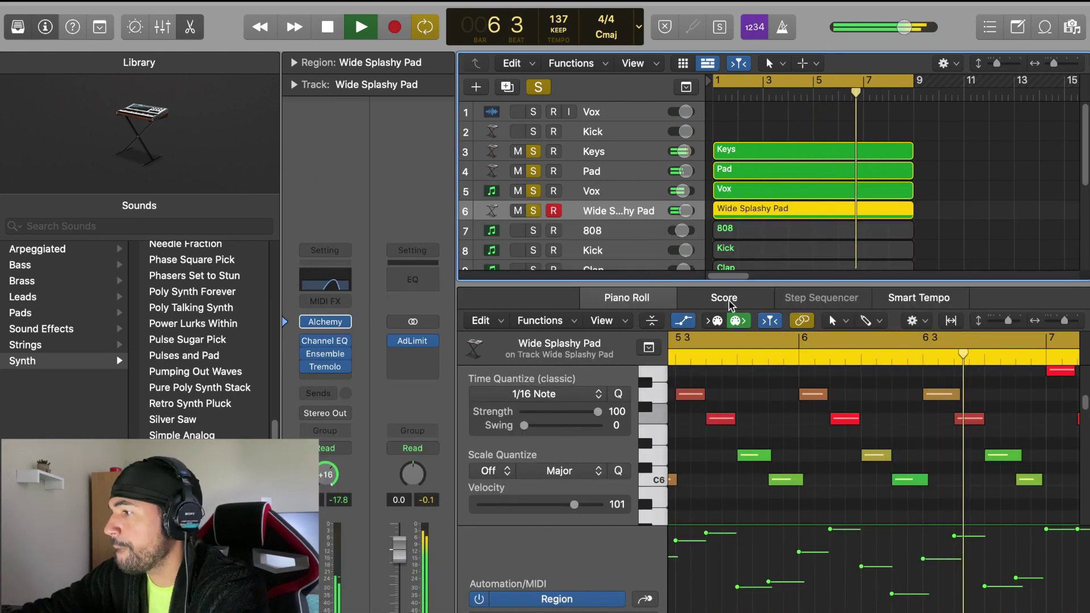
Rename the Wide Splashy Pad track as Leads and give its region the same name.
left_click(597, 191)
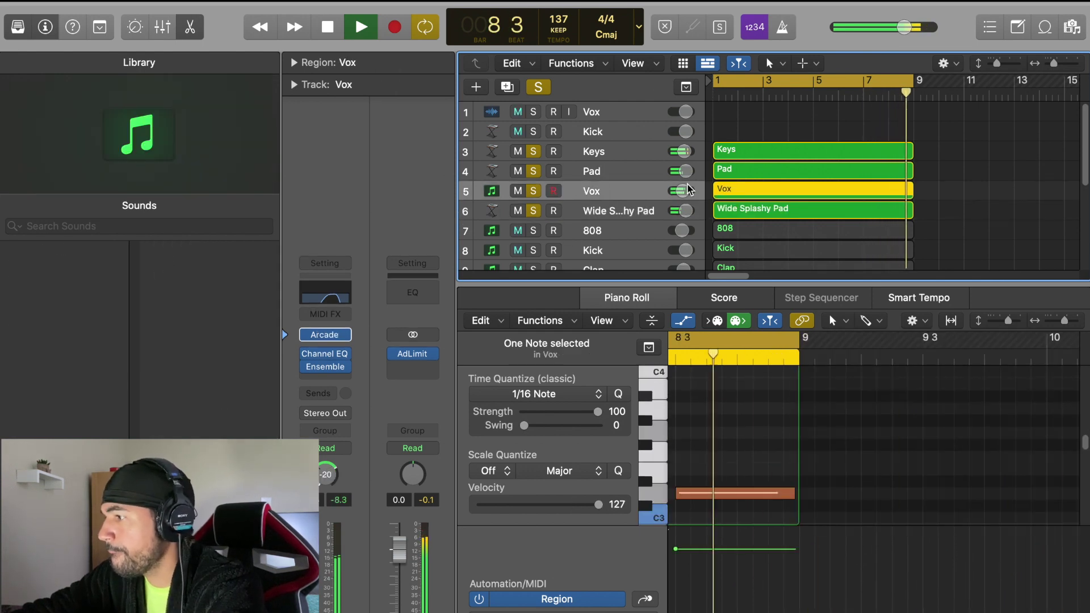
double_click(618, 211)
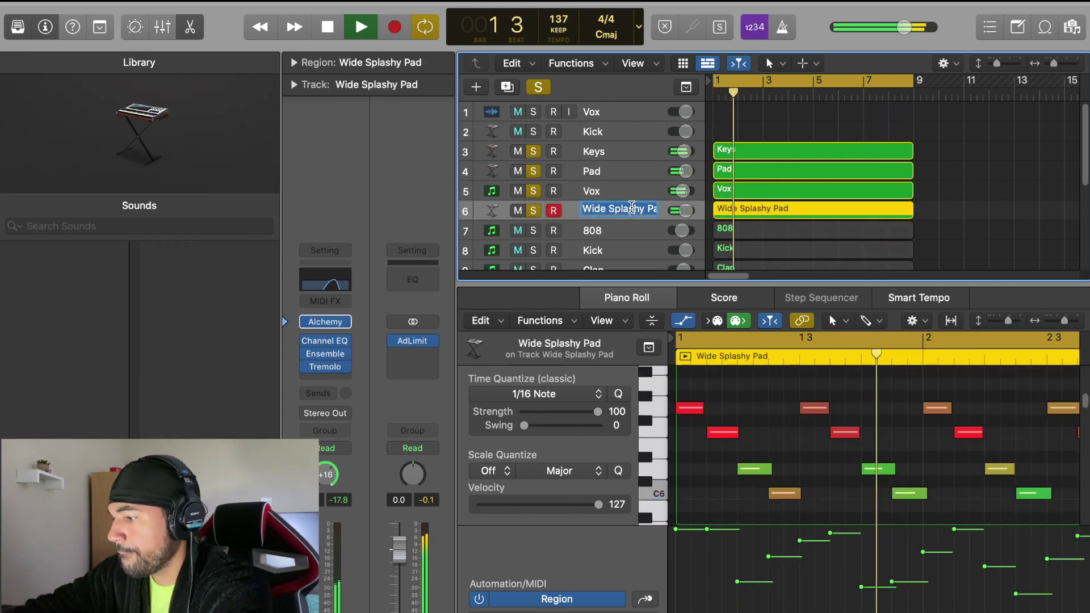
type("Leads")
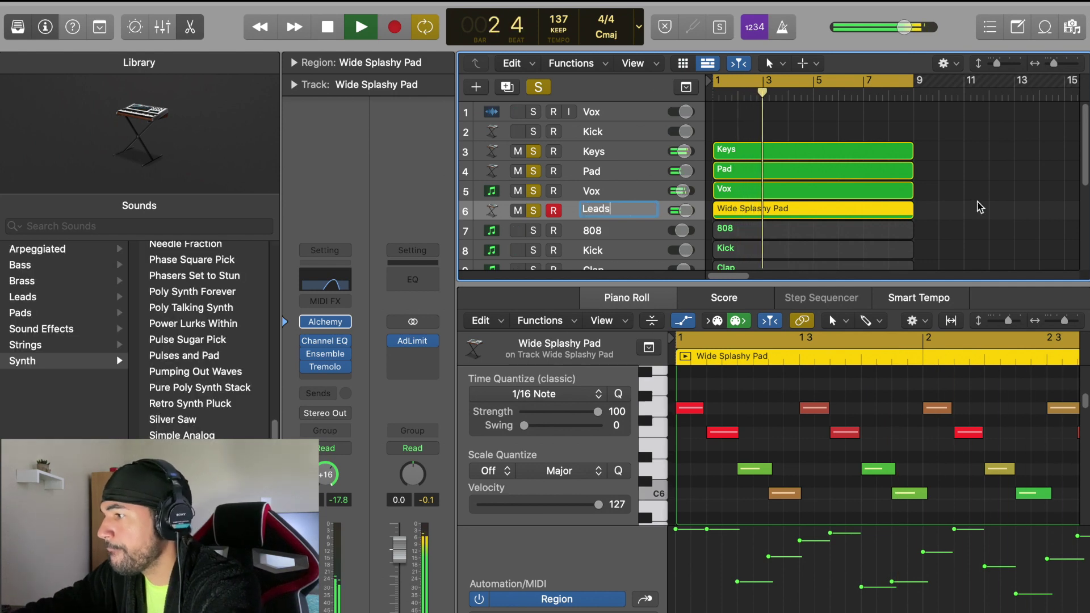
key("Return")
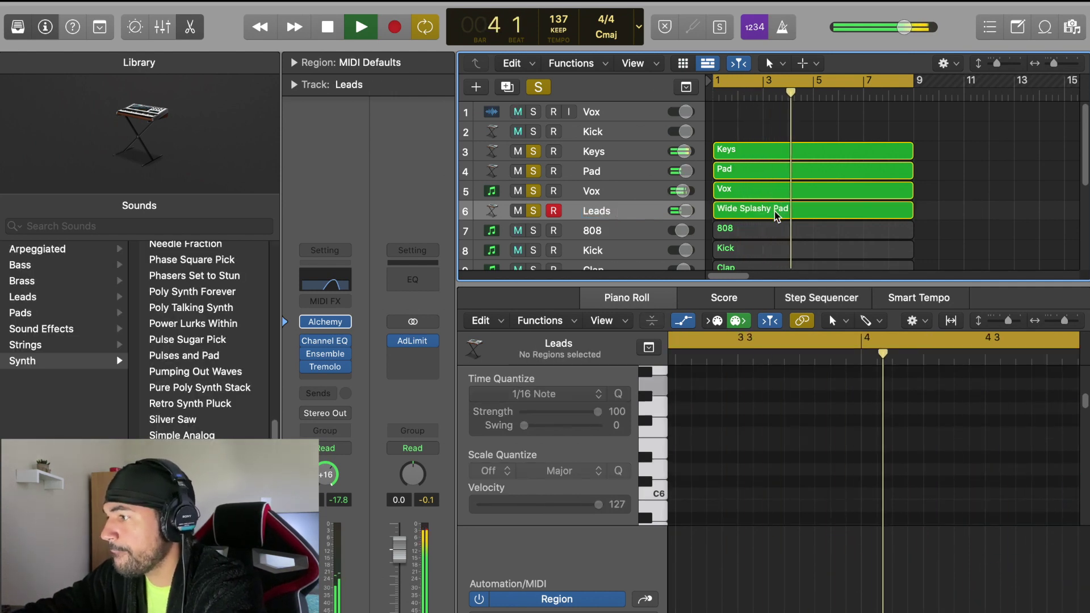
left_click(775, 212)
key("alt+shift+n")
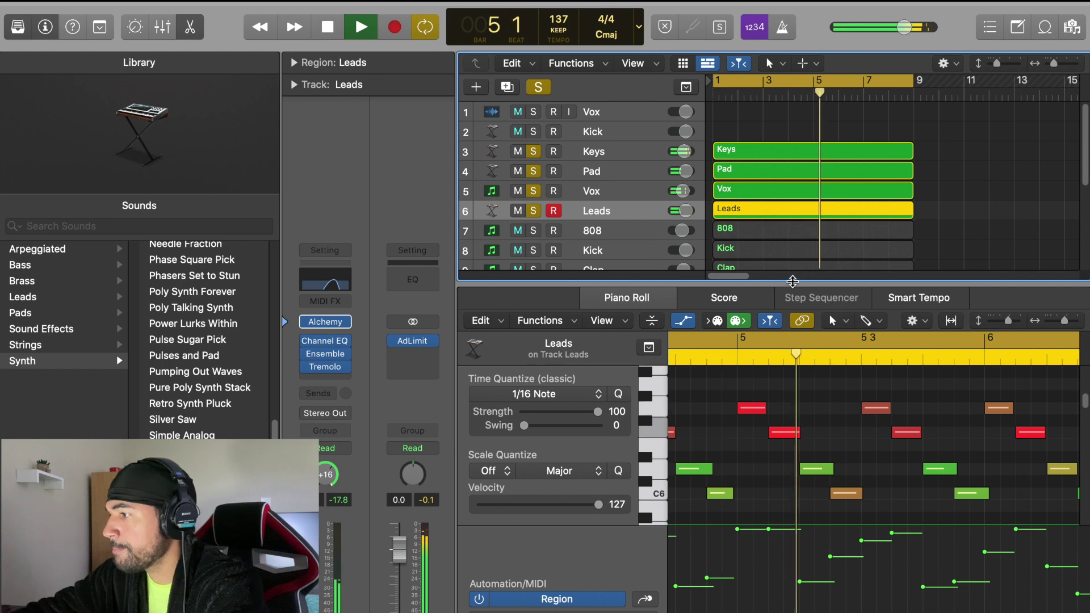
Enlarge the tracks area to show all 13 tracks, stop playback, and unsolo Leads, Vox, Pad and Keys.
left_click_drag(794, 283, 787, 464)
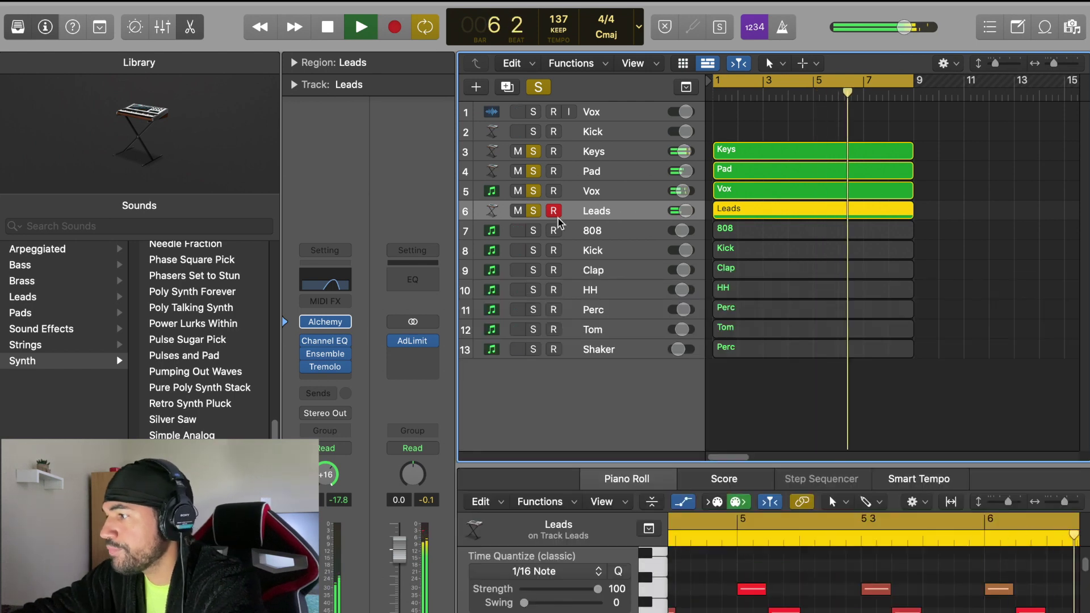
key("space")
left_click(533, 210)
left_click(533, 192)
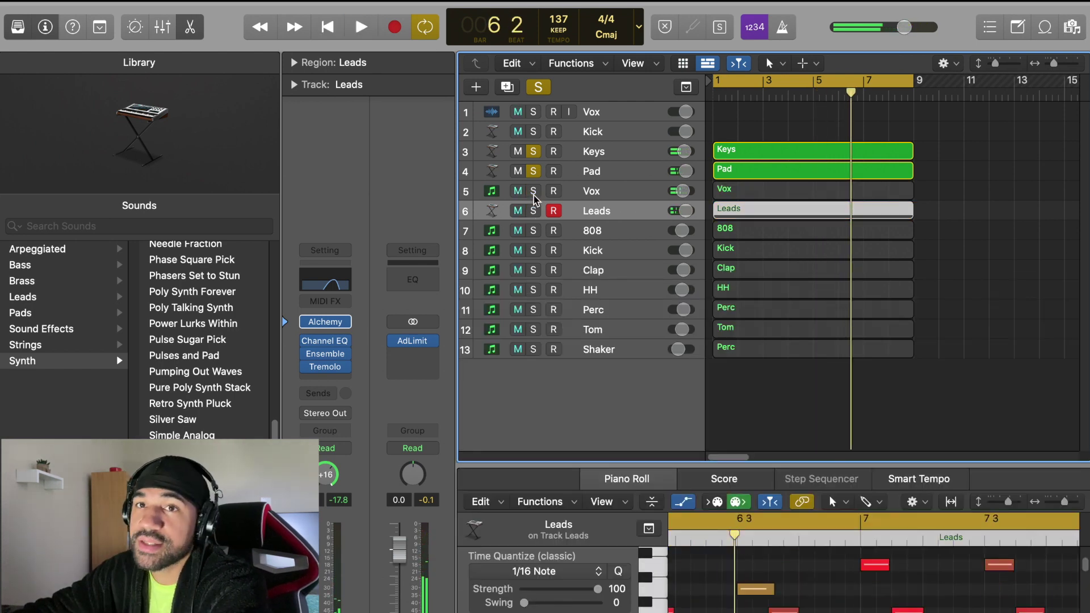
left_click(534, 170)
left_click(534, 152)
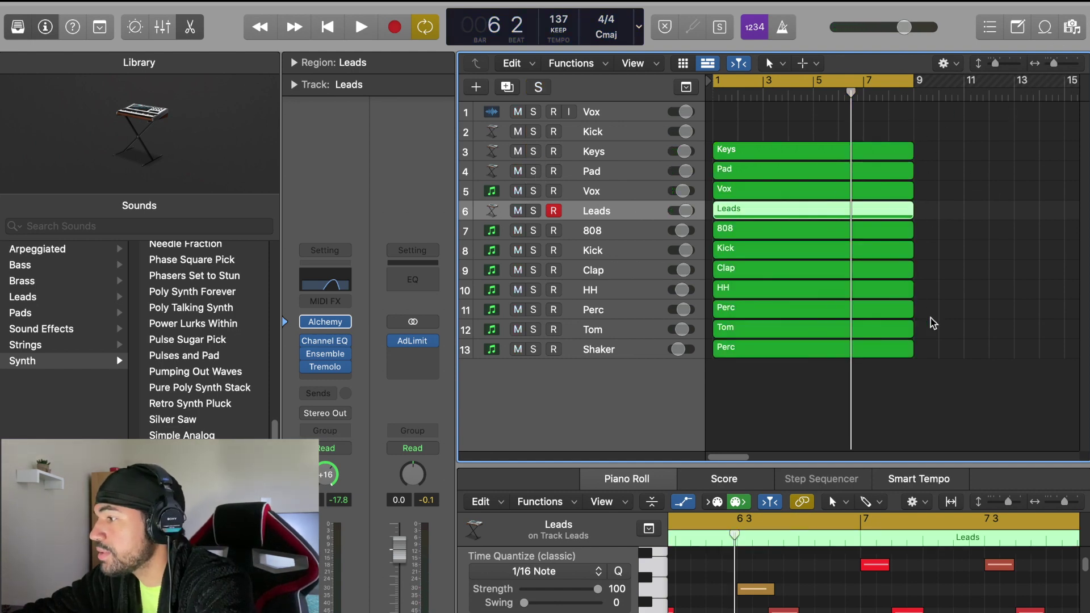
Move the nine regions from Vox down to Shaker to start at bar 9, leaving Keys and Pad in place, and play the result.
left_click_drag(935, 356, 971, 192)
key("space")
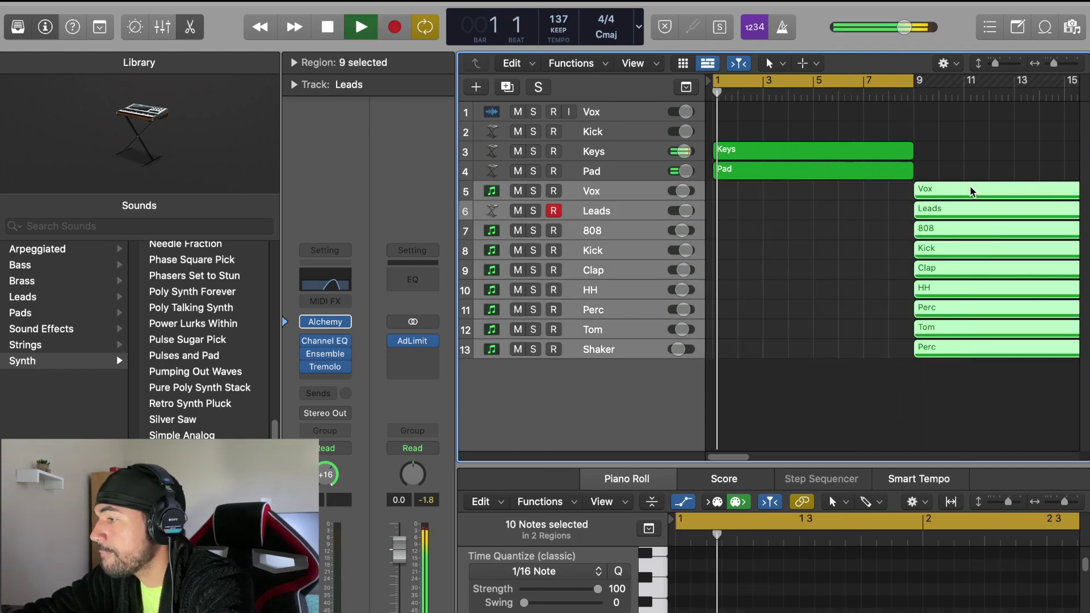
left_click(858, 247)
Copy the Keys and Pad regions to bar 9 and play the arrangement from bar 1 with the cycle extended to bar 17.
scroll(870, 237, "right", 3)
left_click_drag(1054, 63, 1051, 64)
scroll(796, 159, "left", 3)
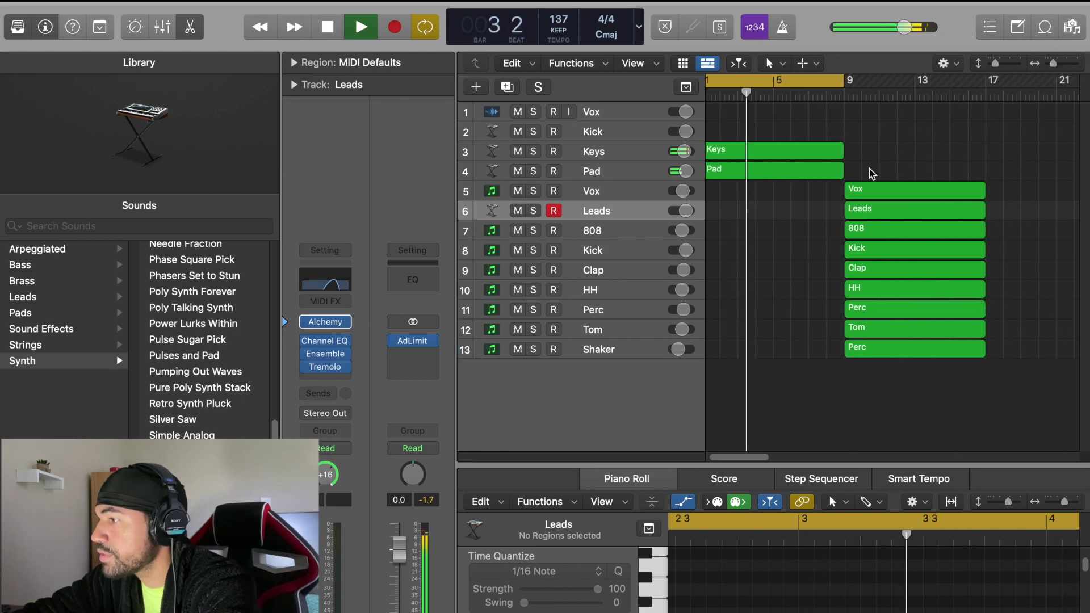
left_click_drag(870, 169, 961, 177)
left_click_drag(726, 82, 870, 125)
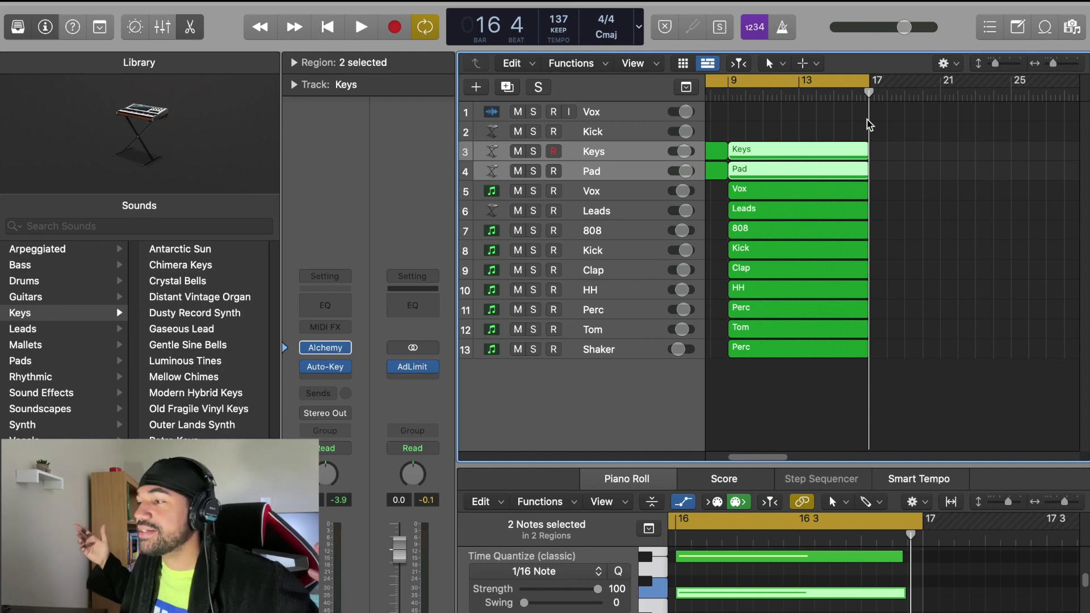
key("Return")
key("space")
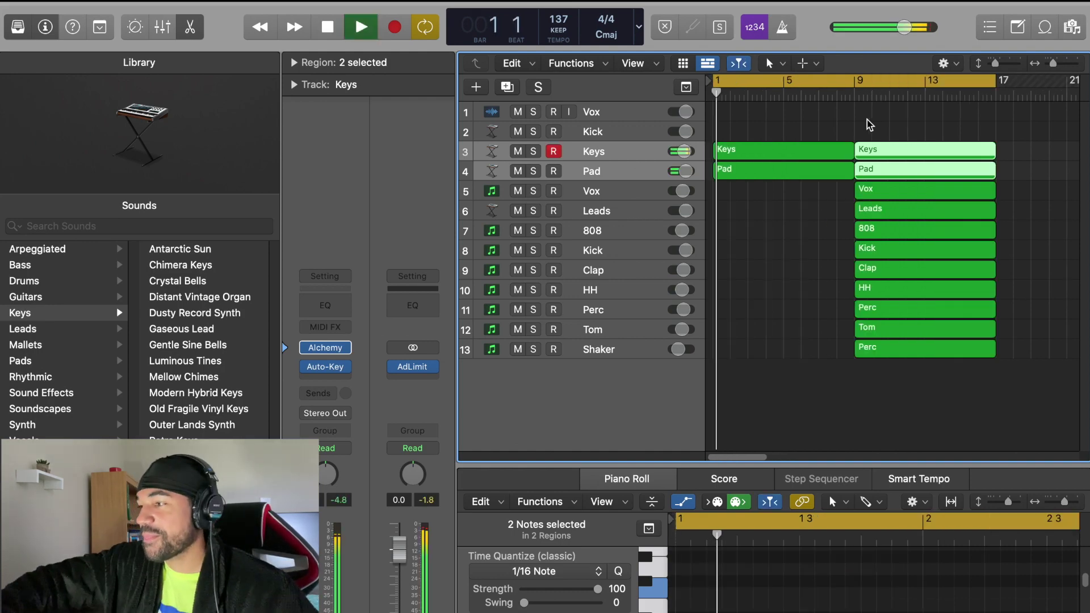